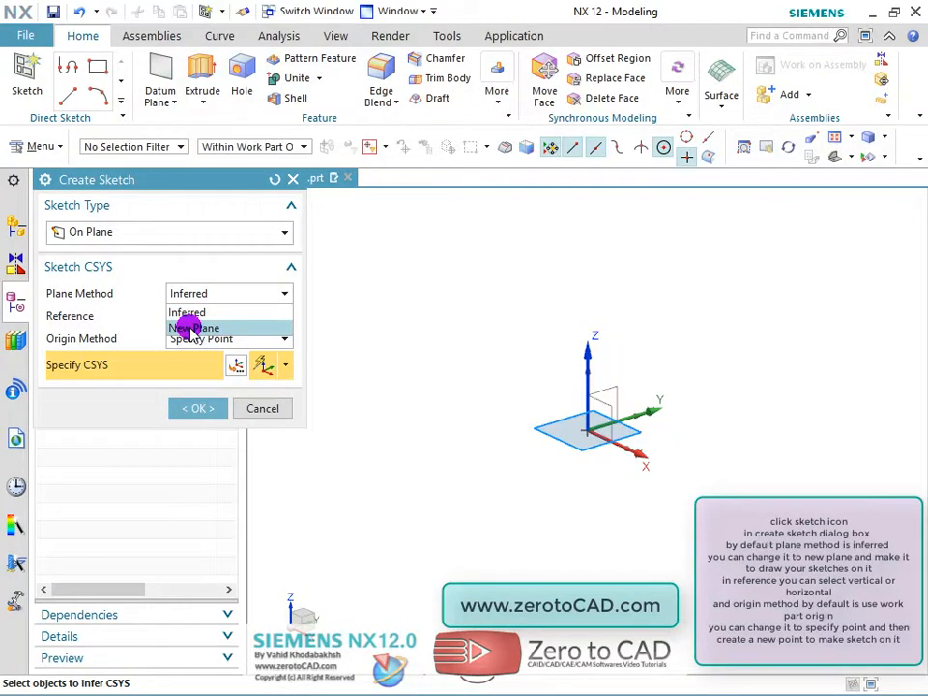
Create a sketch on the XY plane of the datum coordinate system, with Inferred plane method, Horizontal reference and Specify Point origin.
left_click(285, 294)
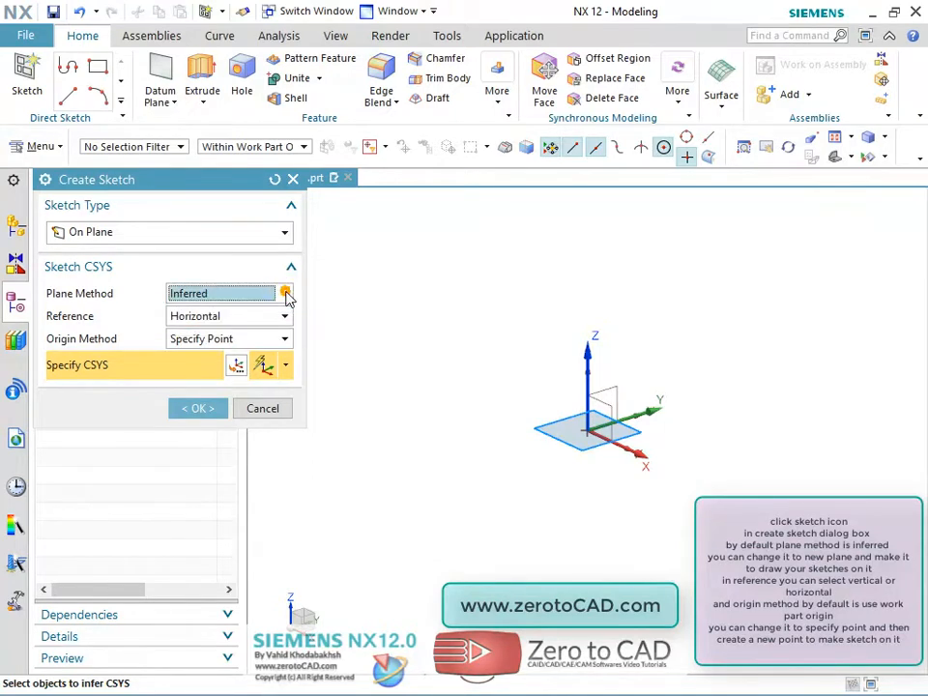
left_click(281, 318)
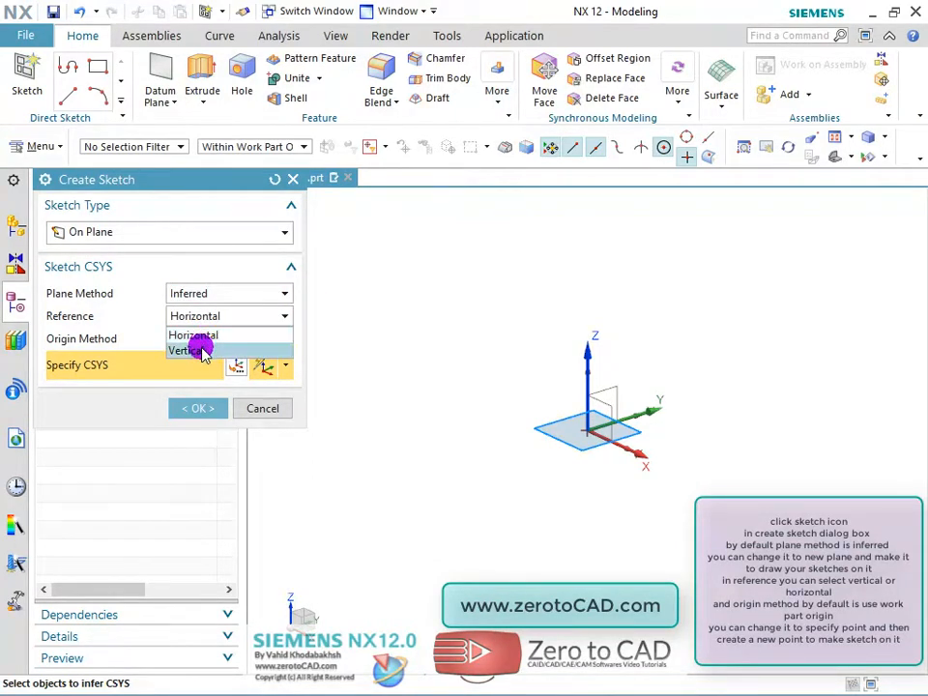
left_click(284, 316)
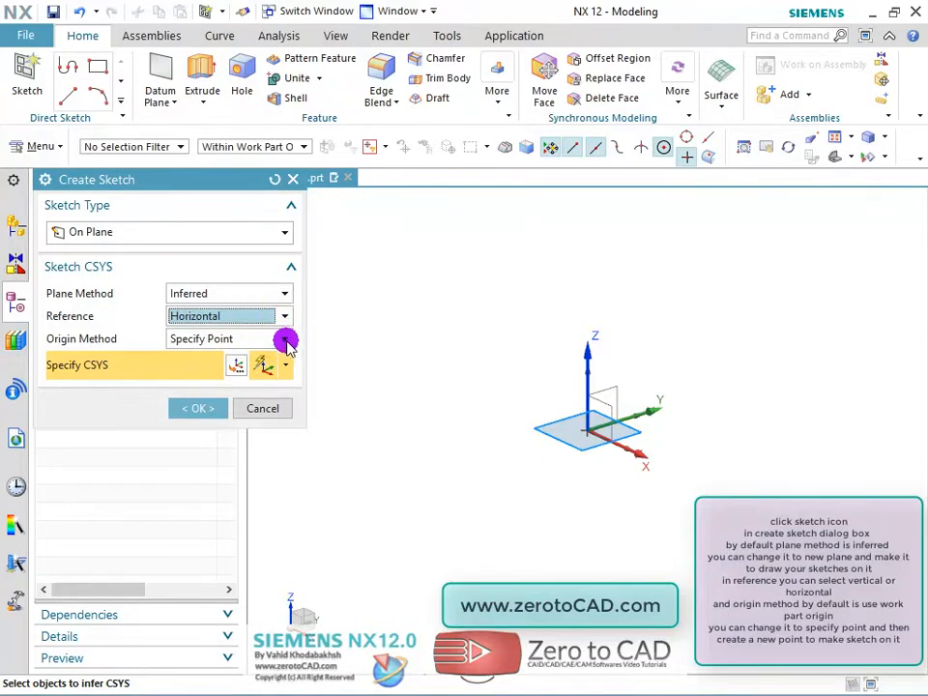
left_click(284, 338)
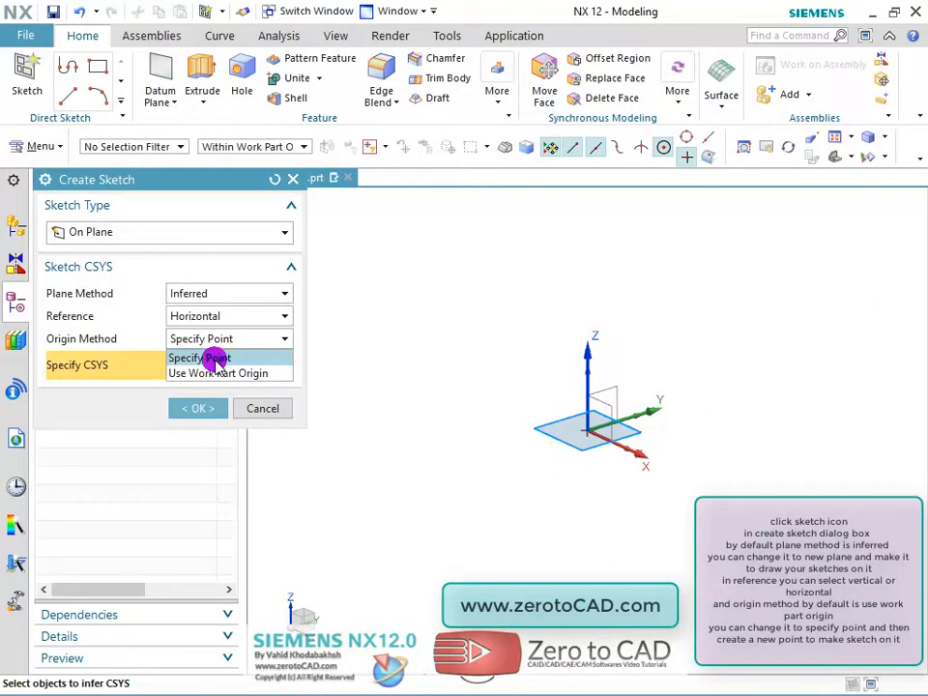
left_click(282, 341)
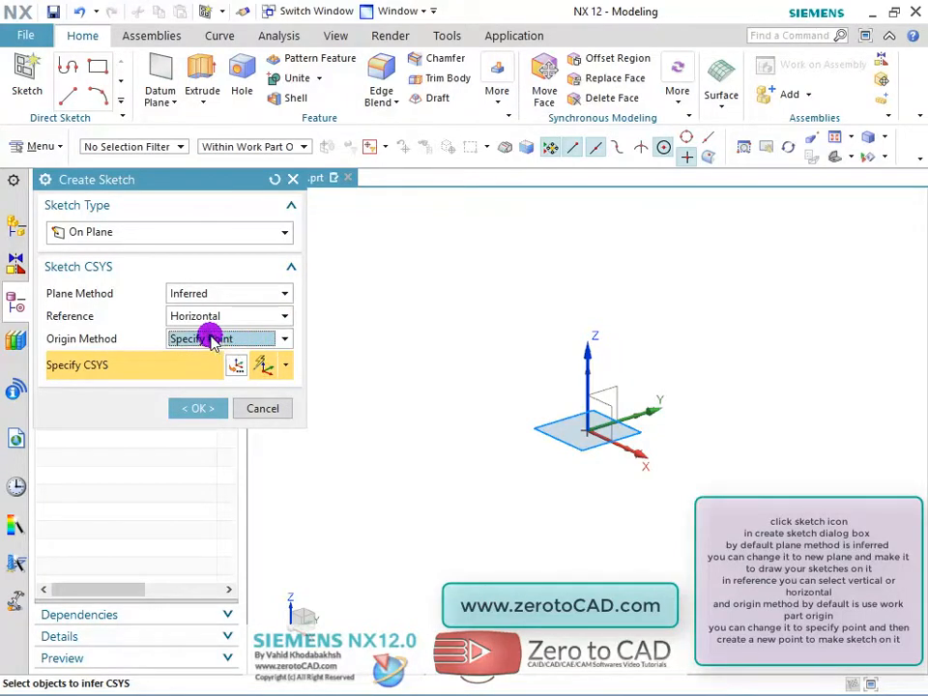
mouse_move(416, 304)
middle_mouse_down()
mouse_move(435, 328)
mouse_move(430, 315)
middle_mouse_up()
middle_click_drag(534, 342, 613, 386)
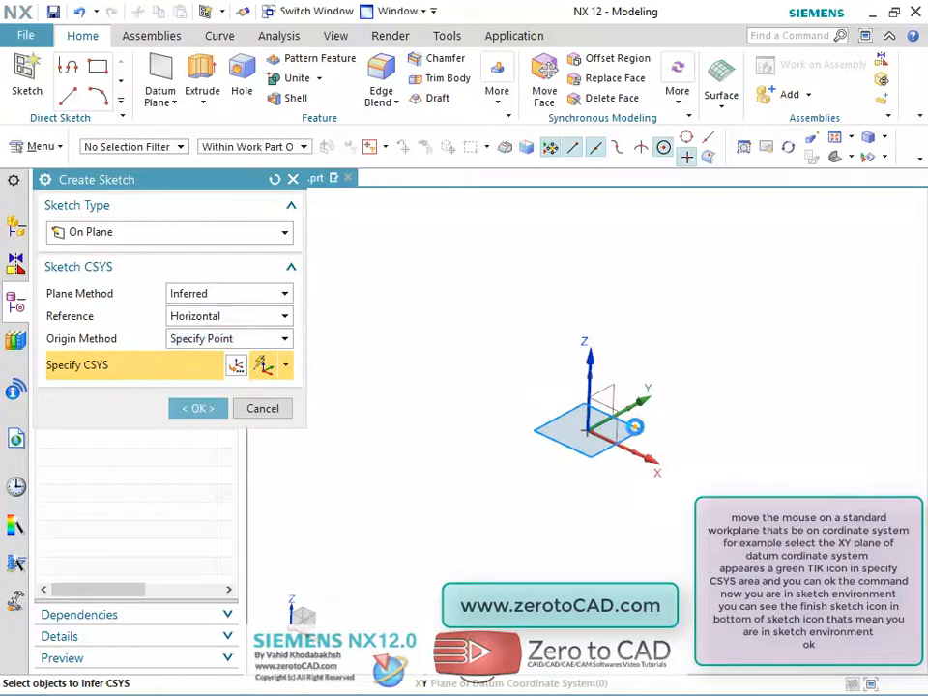
left_click(634, 426)
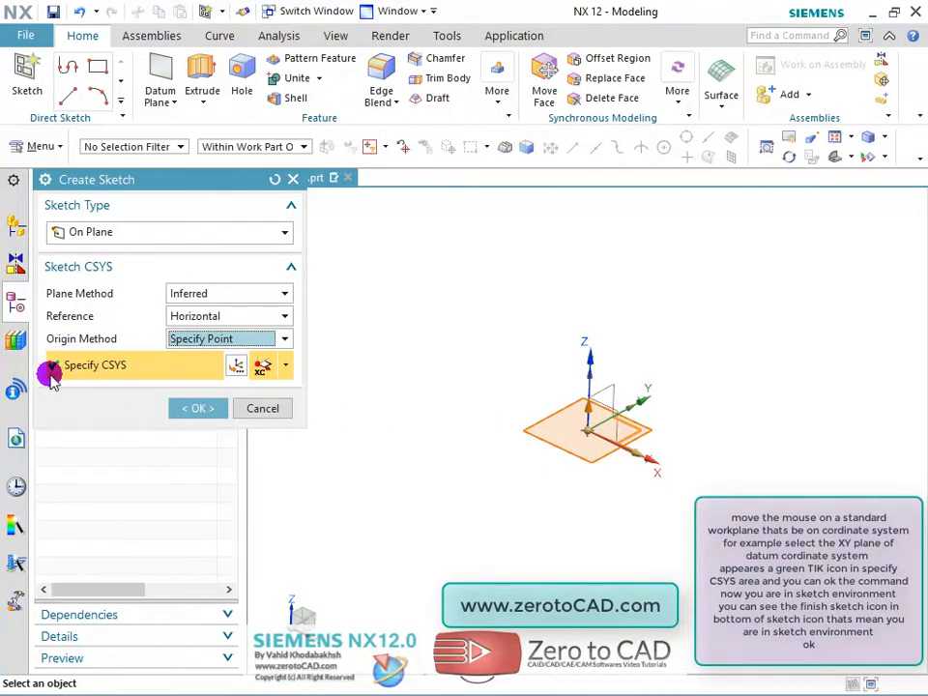
left_click(186, 406)
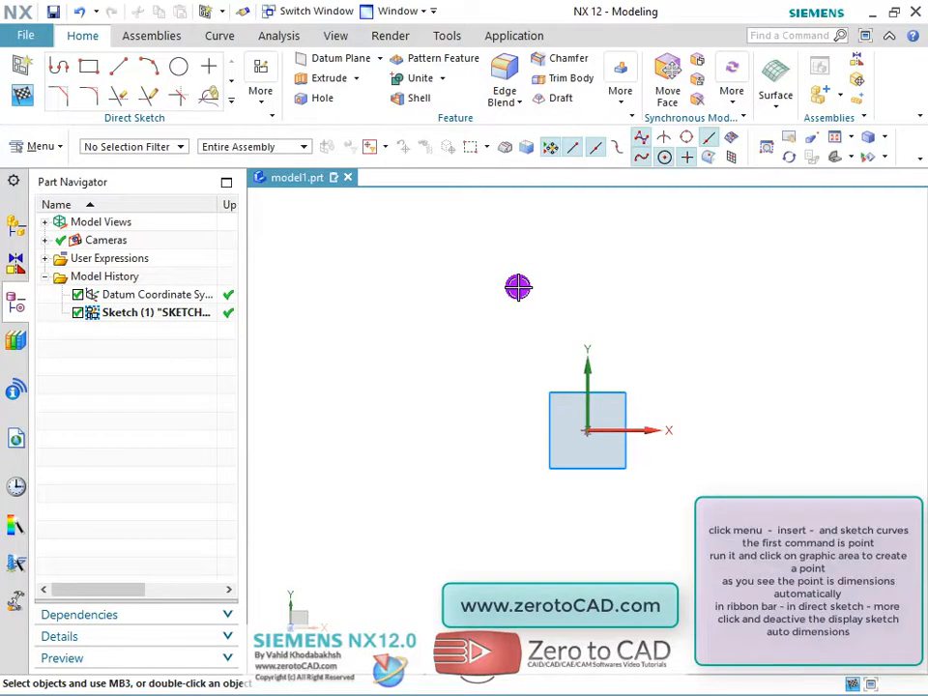
Sketch a point about 72.7 mm to the left of the origin and about 72.5 mm above it.
left_click(40, 146)
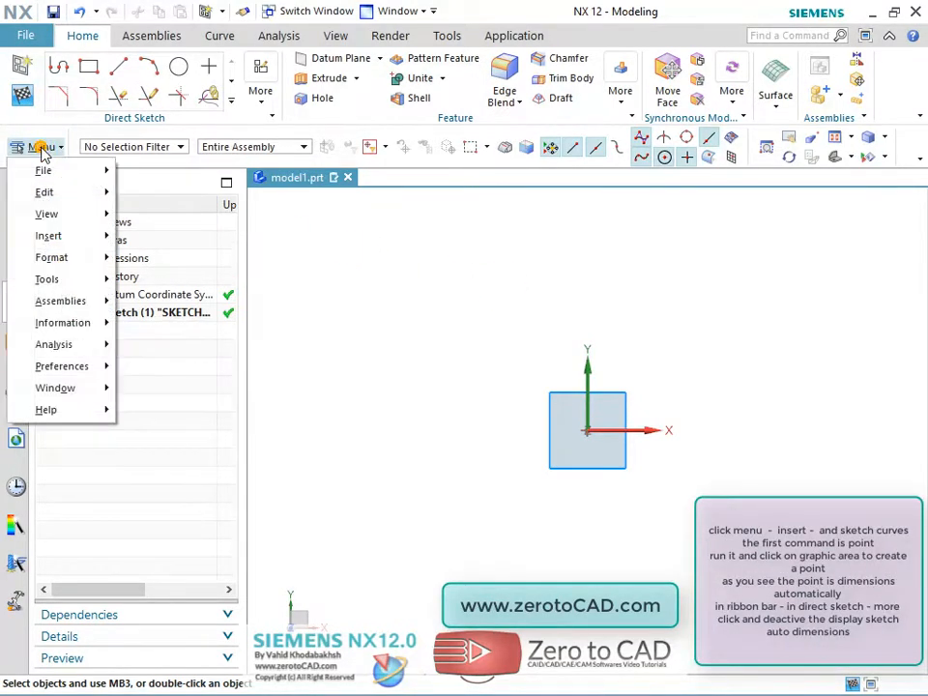
mouse_move(55, 234)
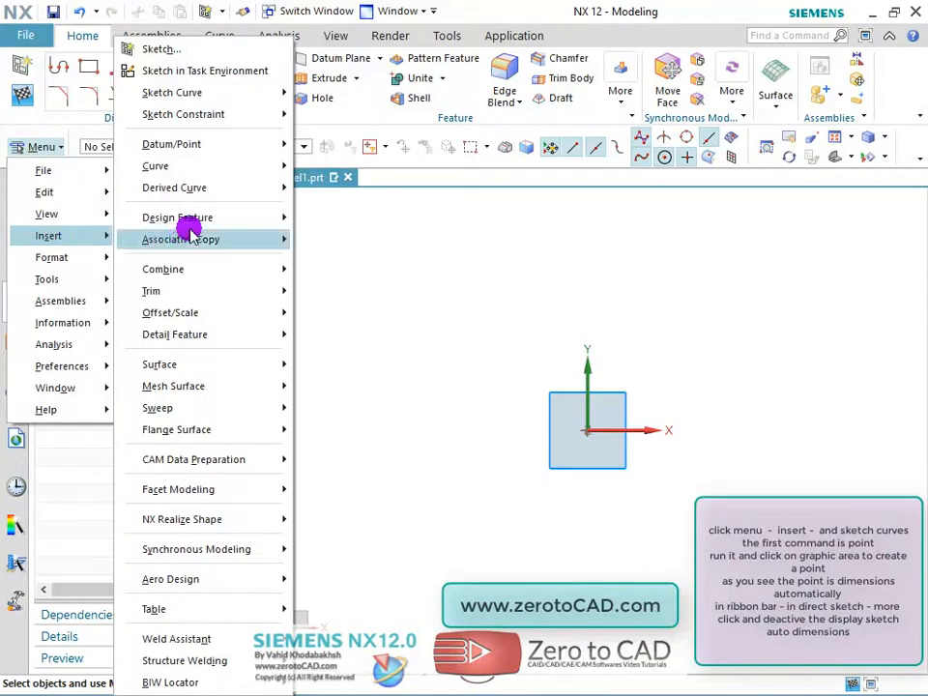
mouse_move(183, 92)
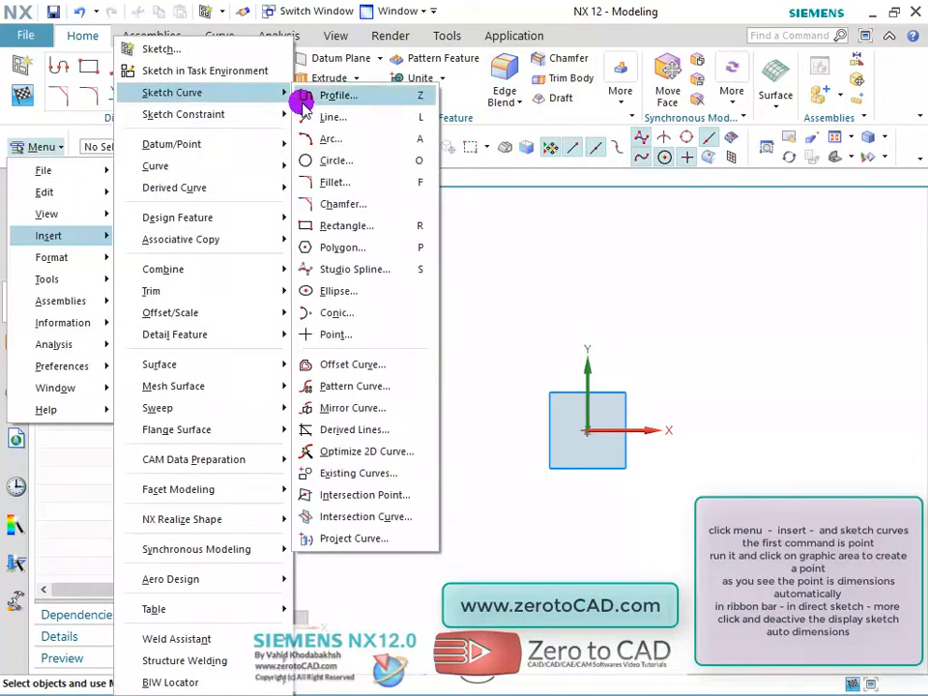
left_click(335, 335)
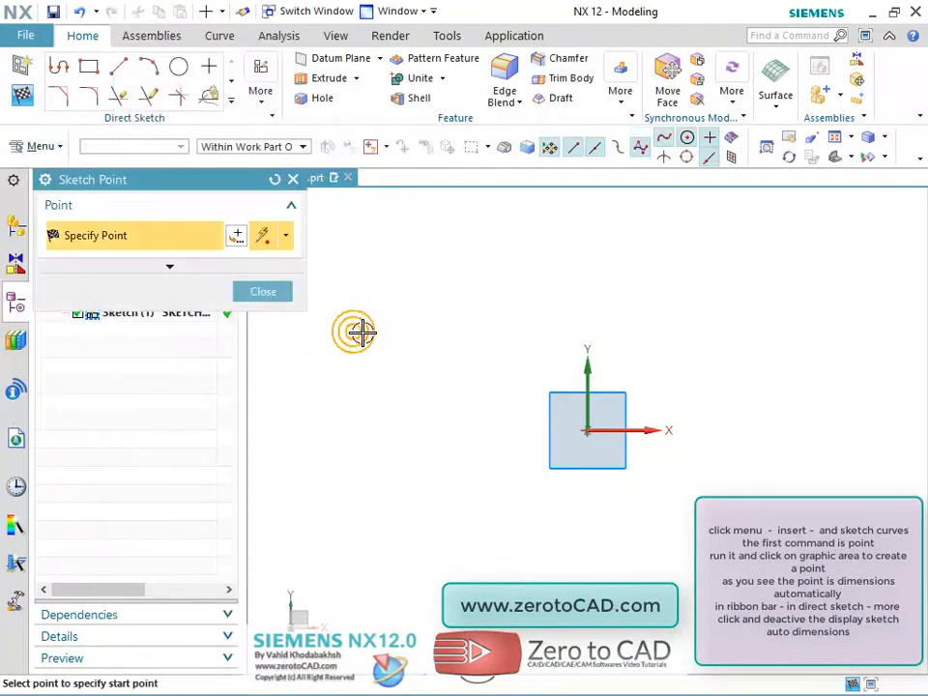
left_click(443, 286)
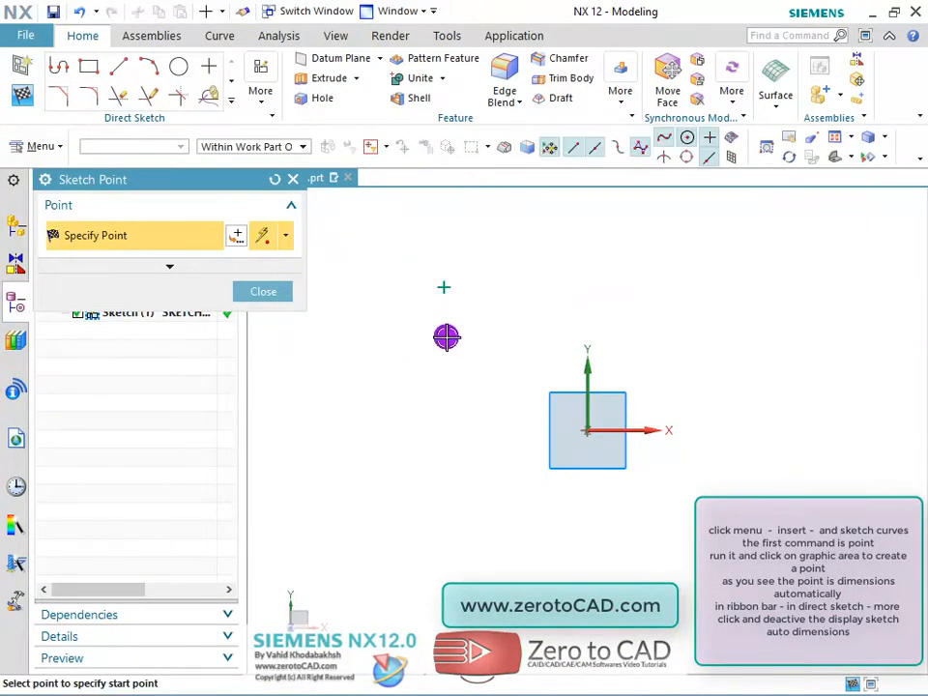
Display the point's sketch auto dimensions, hide them again and leave the Sketch Point command.
left_click(259, 102)
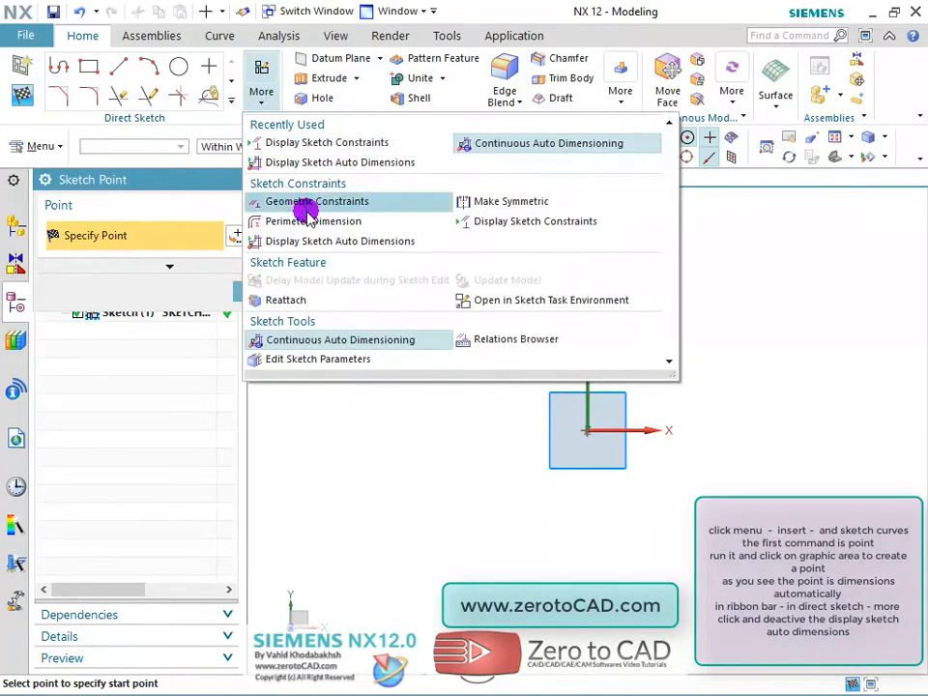
left_click(290, 241)
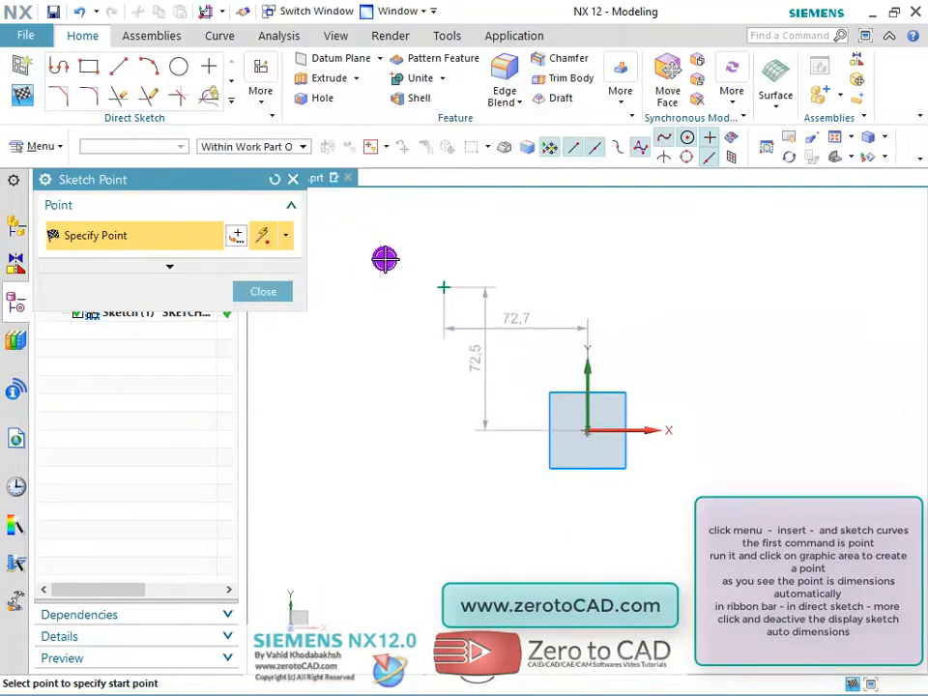
left_click(263, 96)
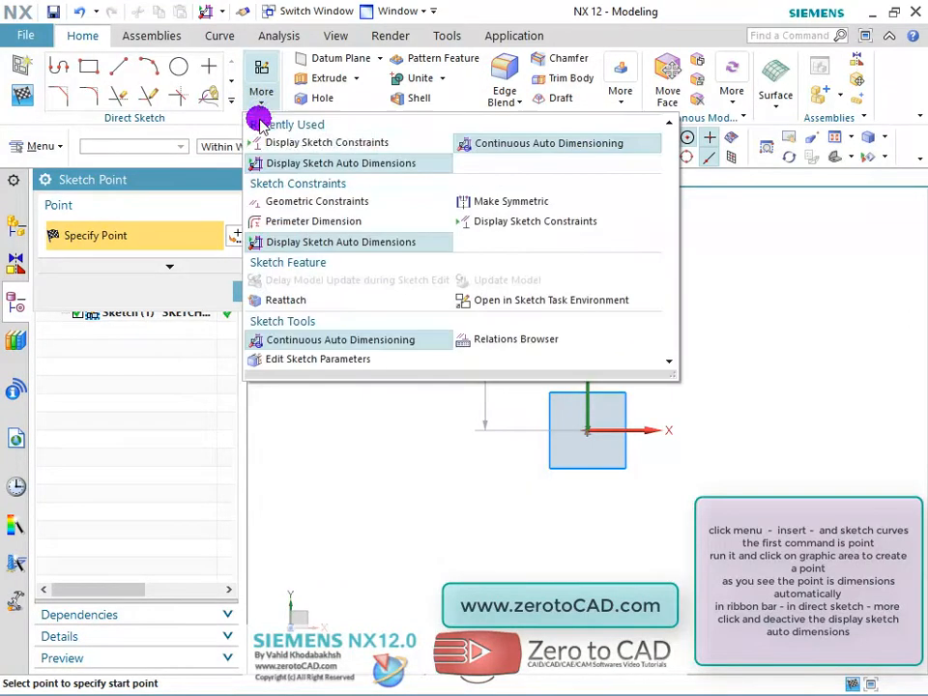
left_click(331, 243)
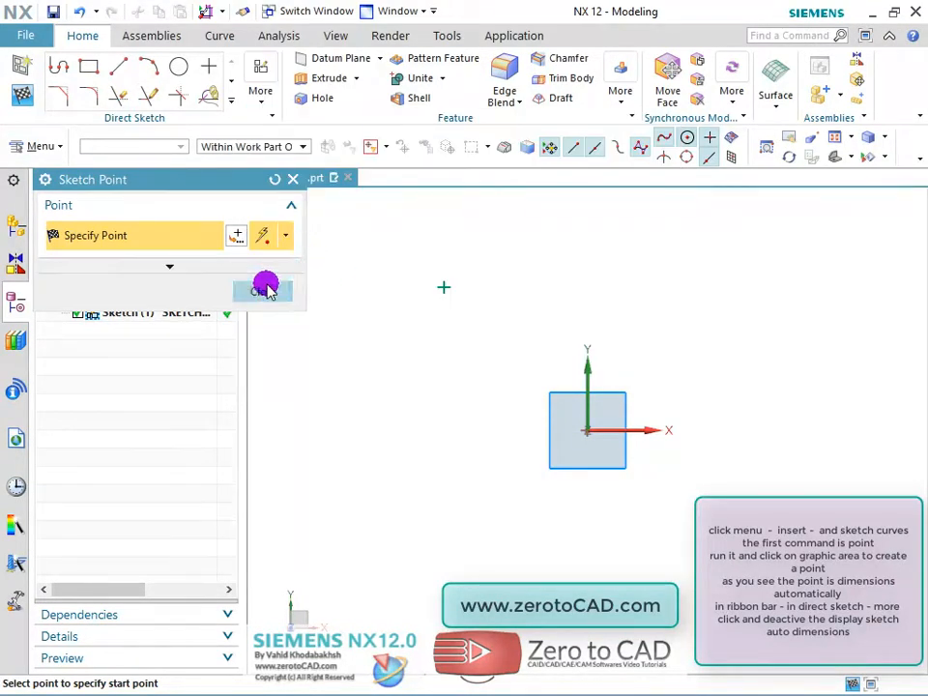
left_click(266, 290)
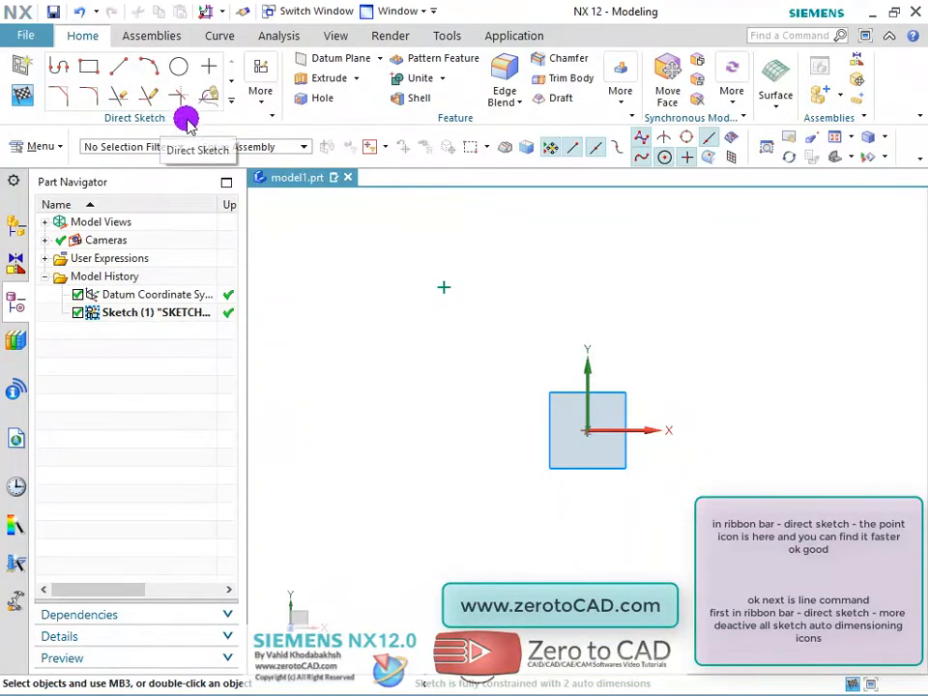
Turn off Continuous Auto Dimensioning for the active sketch.
left_click(260, 93)
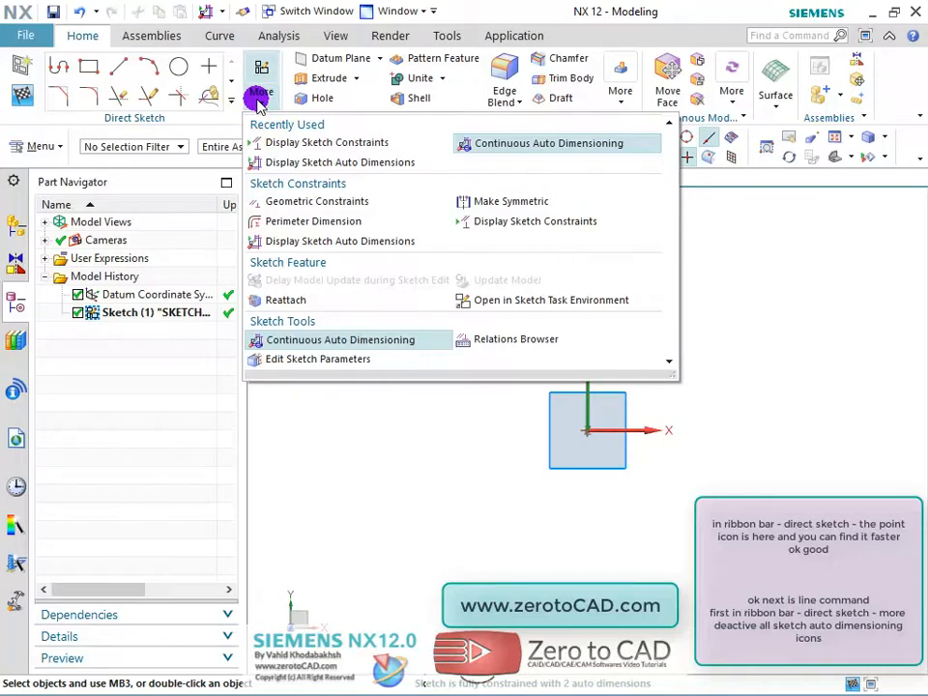
left_click(296, 340)
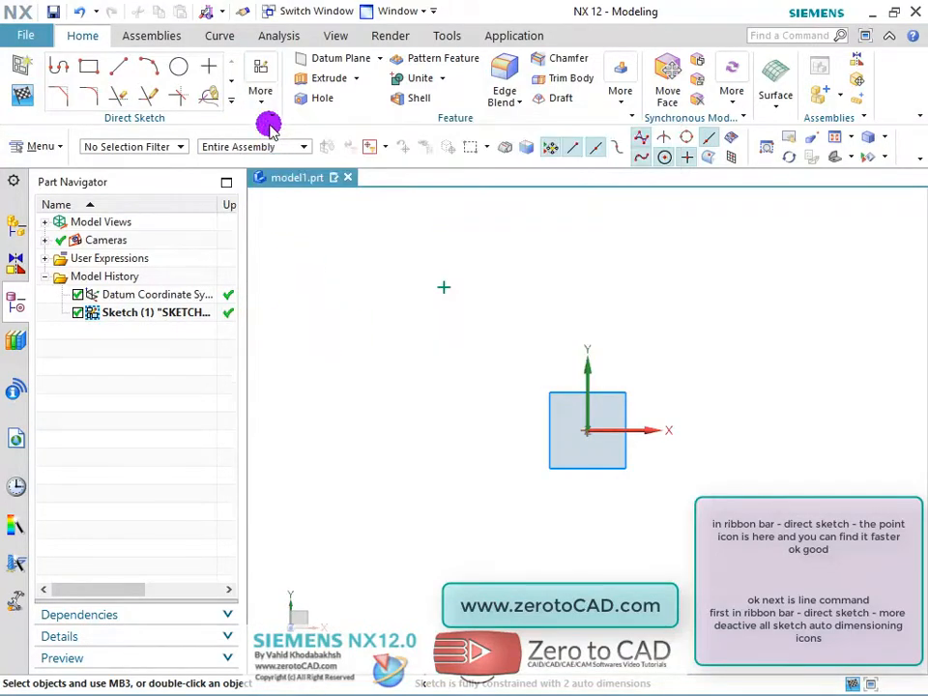
left_click(260, 94)
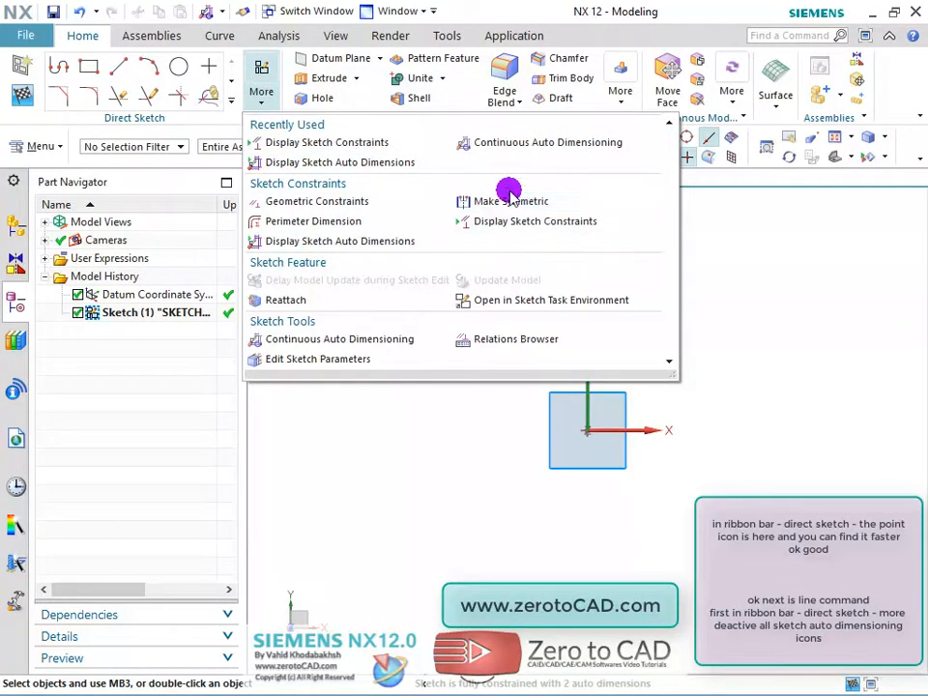
left_click(333, 400)
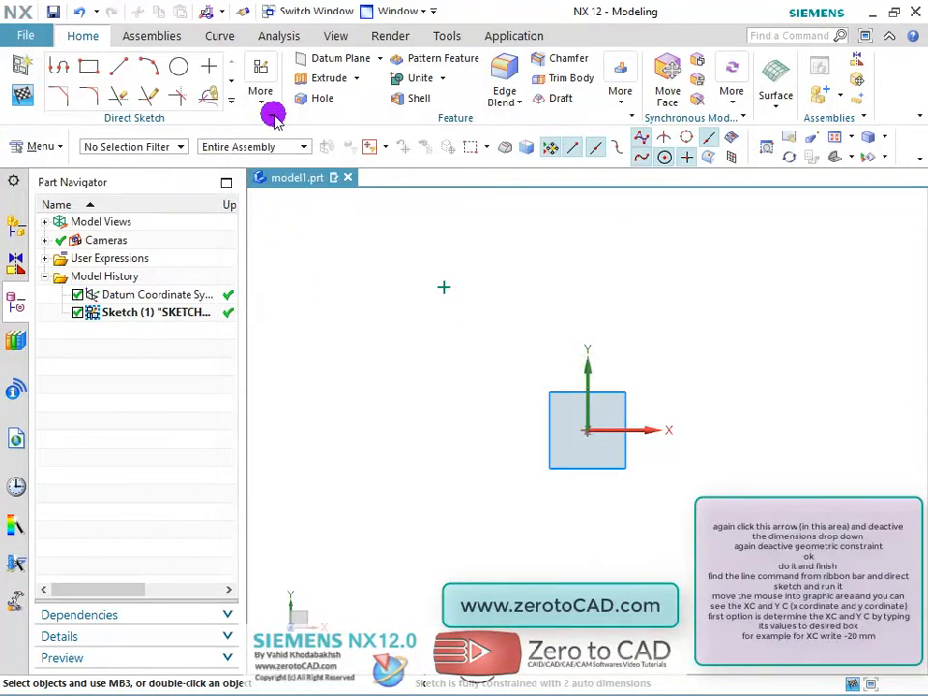
left_click(273, 116)
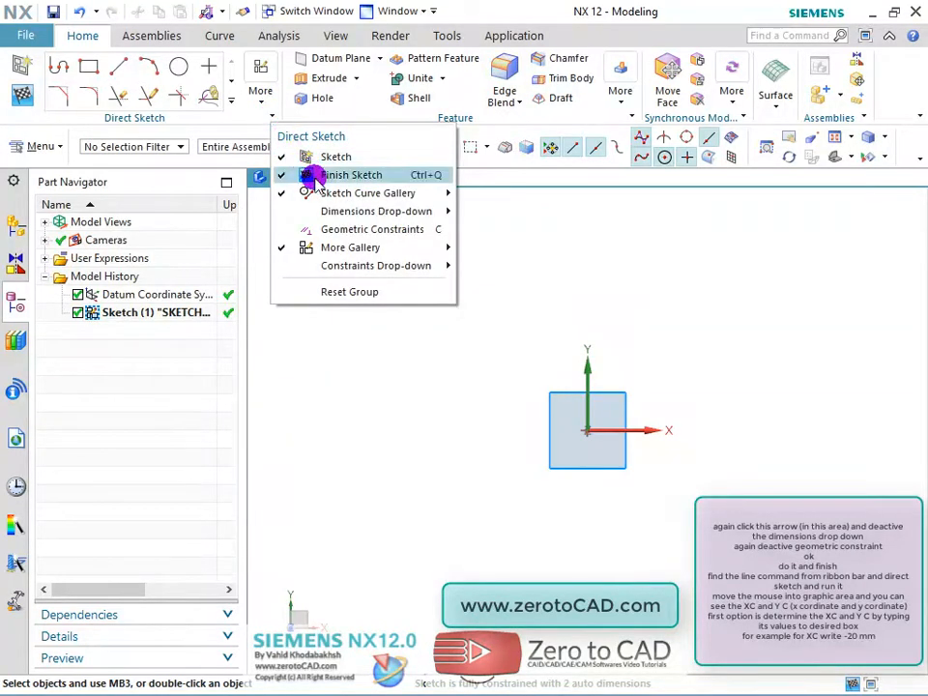
mouse_move(373, 210)
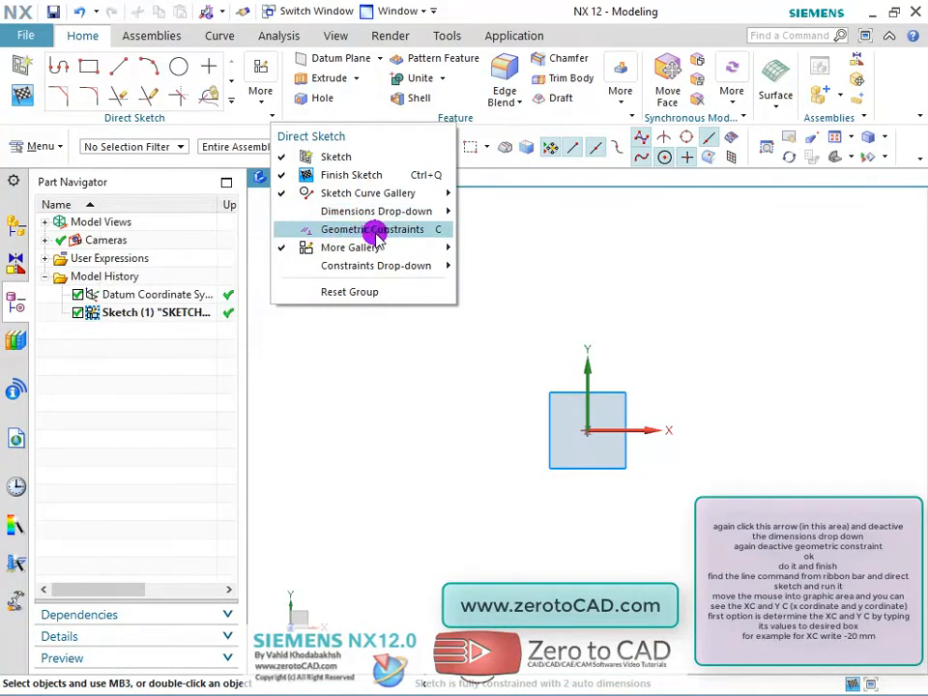
mouse_move(285, 214)
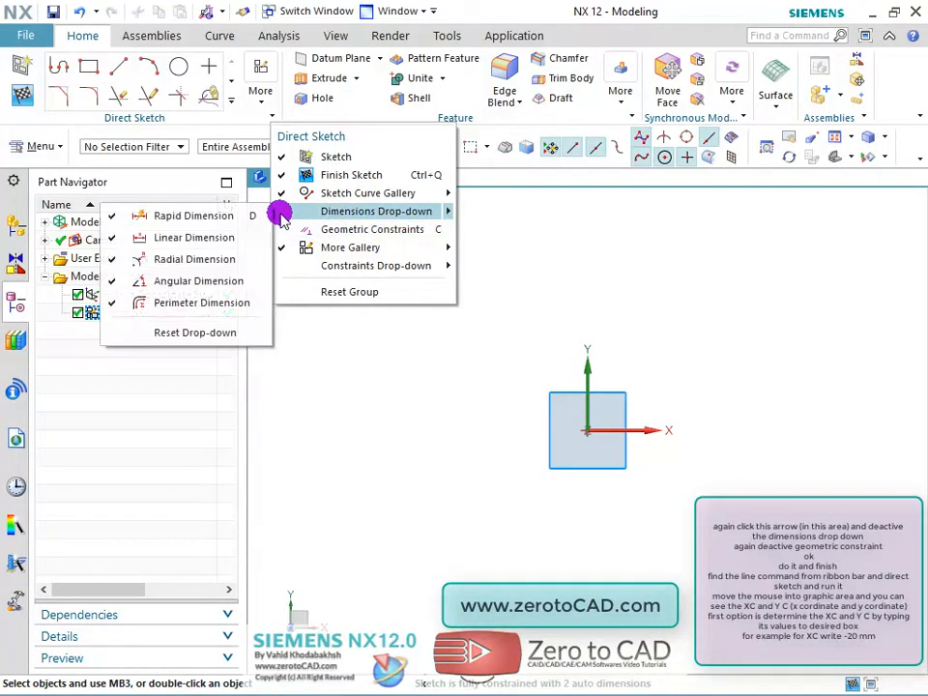
left_click(394, 358)
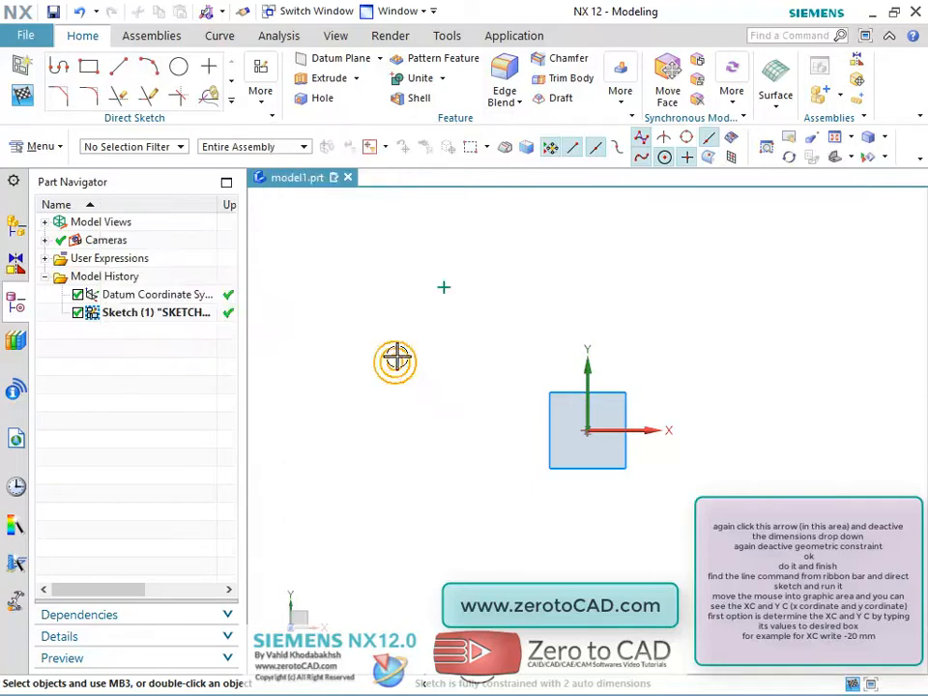
scroll(444, 316, "down", 1)
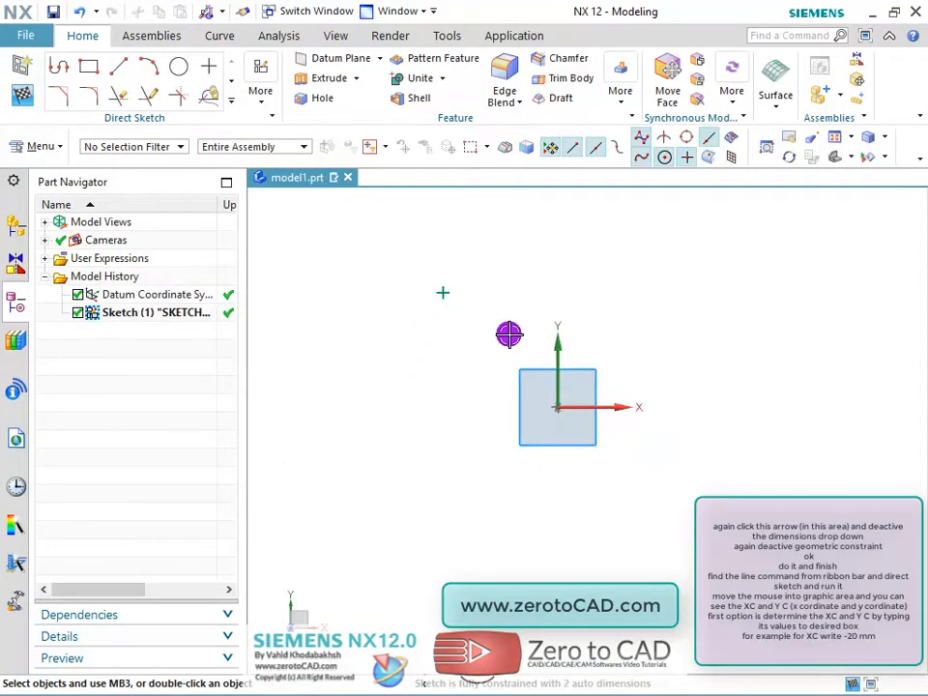
scroll(513, 337, "down", 2)
scroll(511, 336, "up", 2)
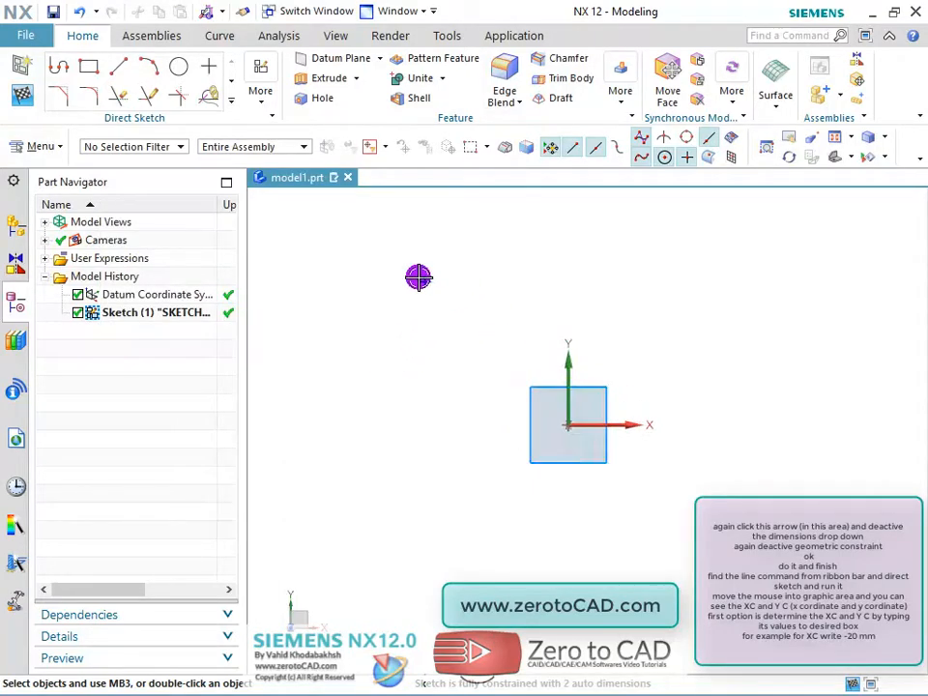
Draw a line starting at XC -20, YC 20 with a length of 20 mm and an angle of -20 degrees.
left_click(121, 70)
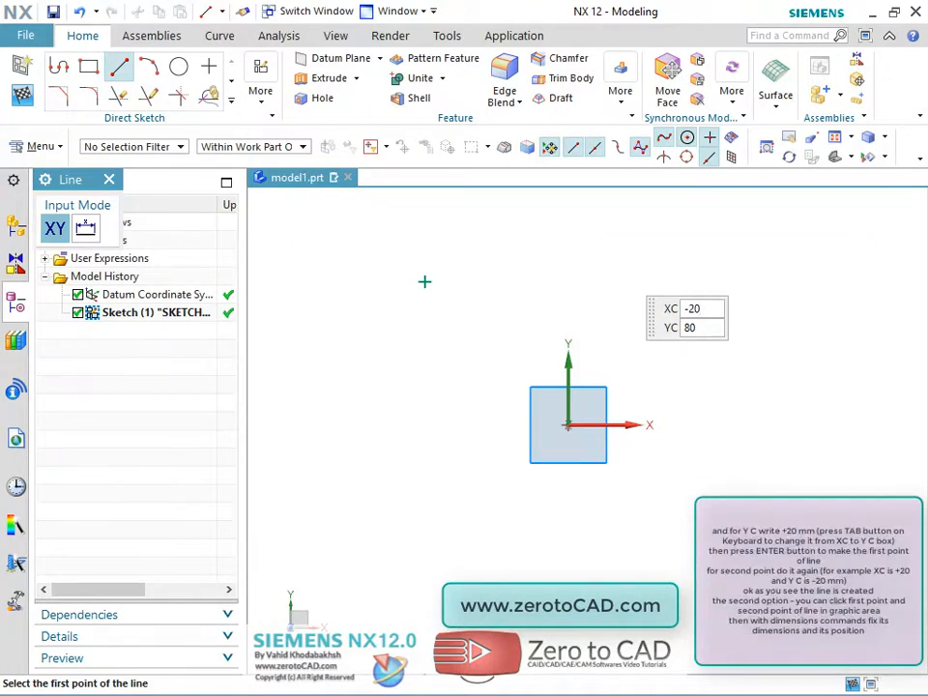
key("Tab")
key("Return")
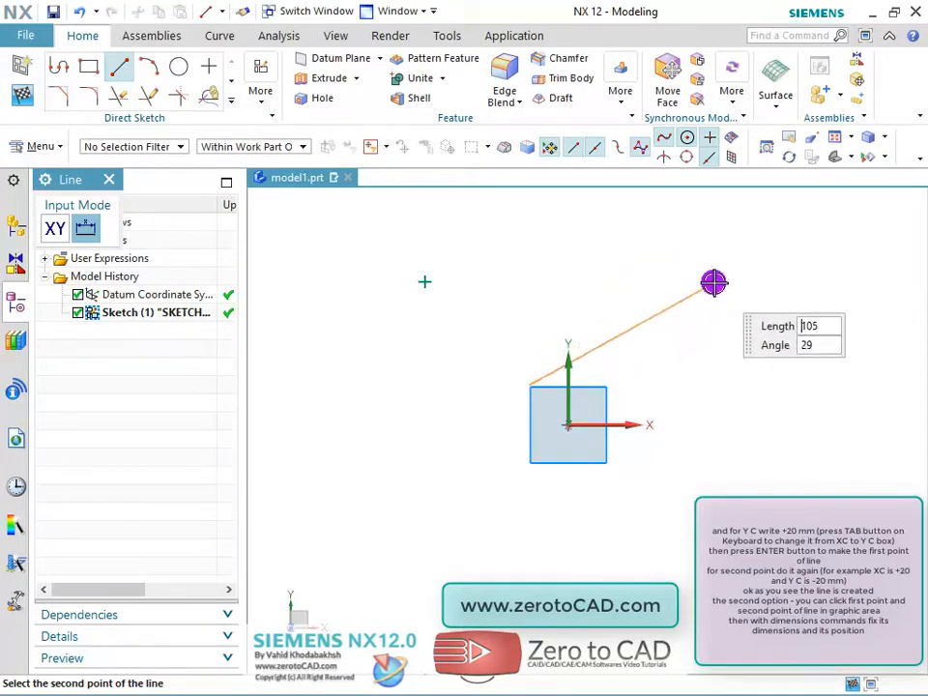
key("Tab")
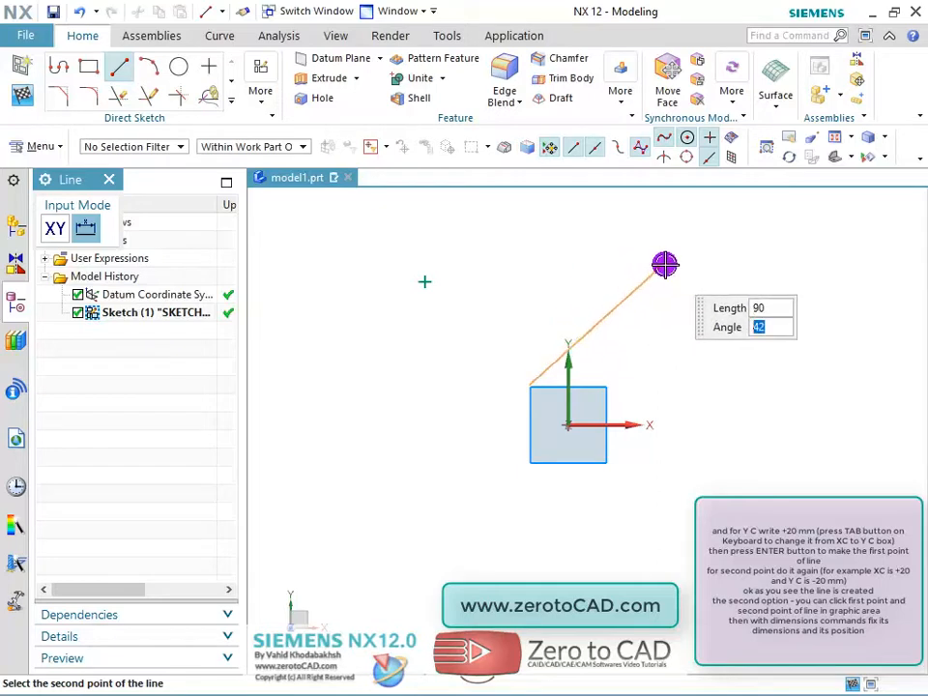
key("Tab")
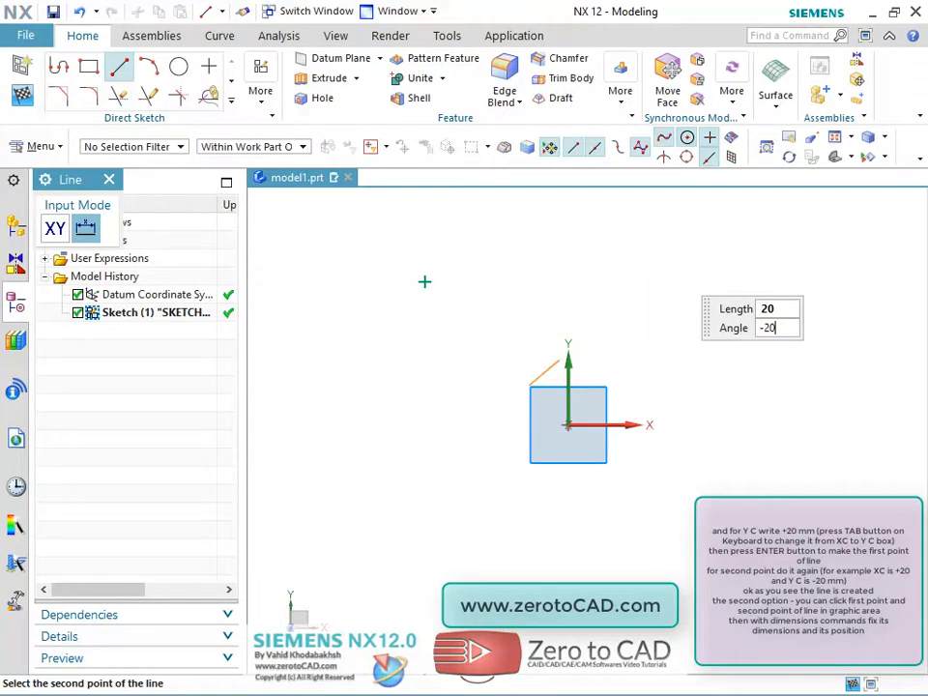
key("Return")
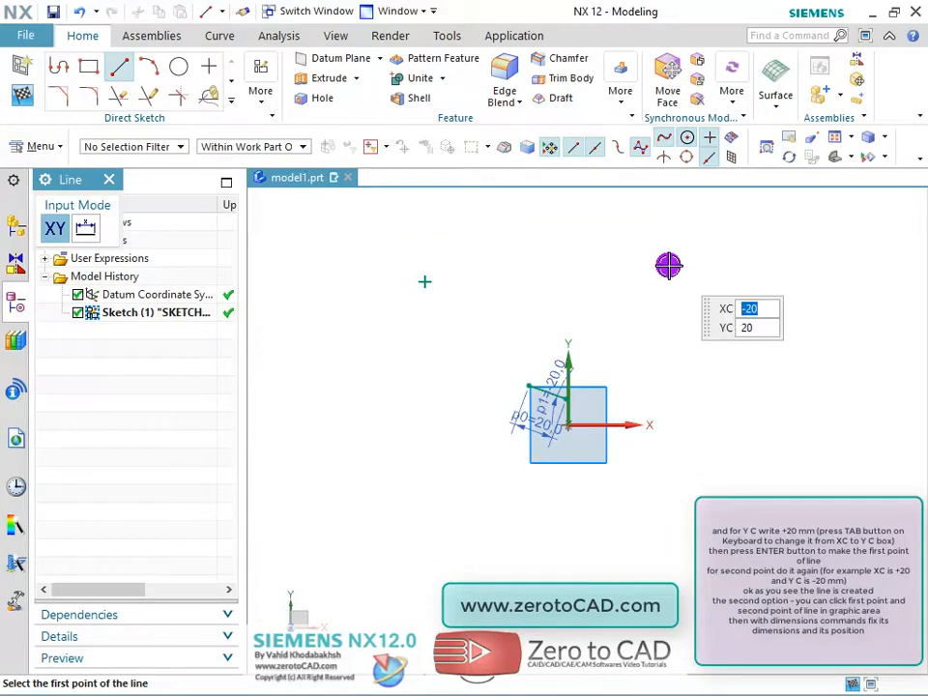
Toggle off the Sketch Curve Gallery in the Direct Sketch group, and reset the group to its defaults.
scroll(595, 398, "down", 3)
scroll(607, 387, "up", 3)
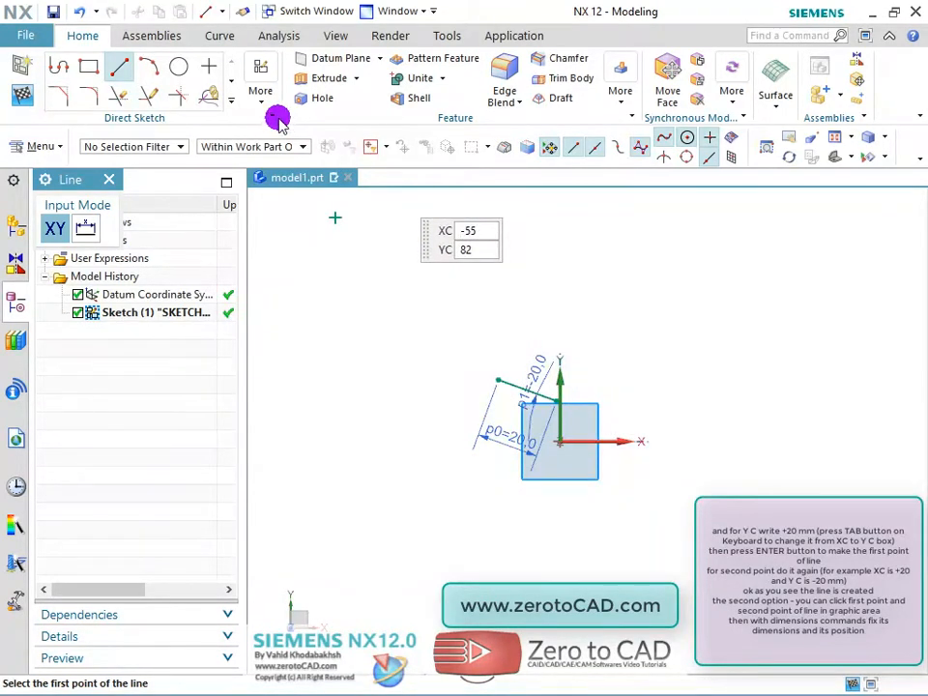
left_click(274, 117)
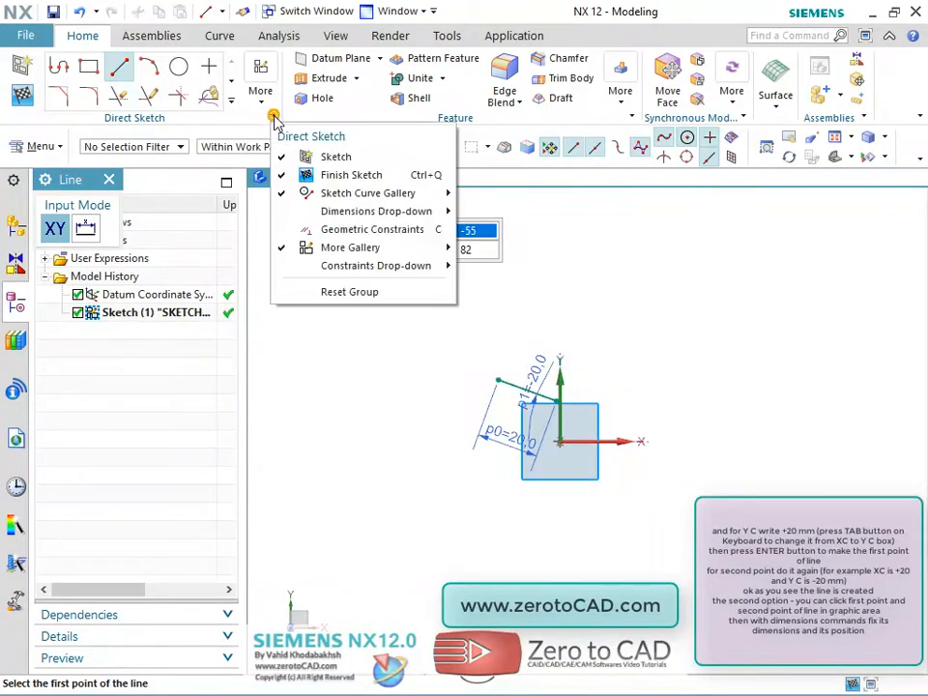
left_click(283, 194)
key("Down")
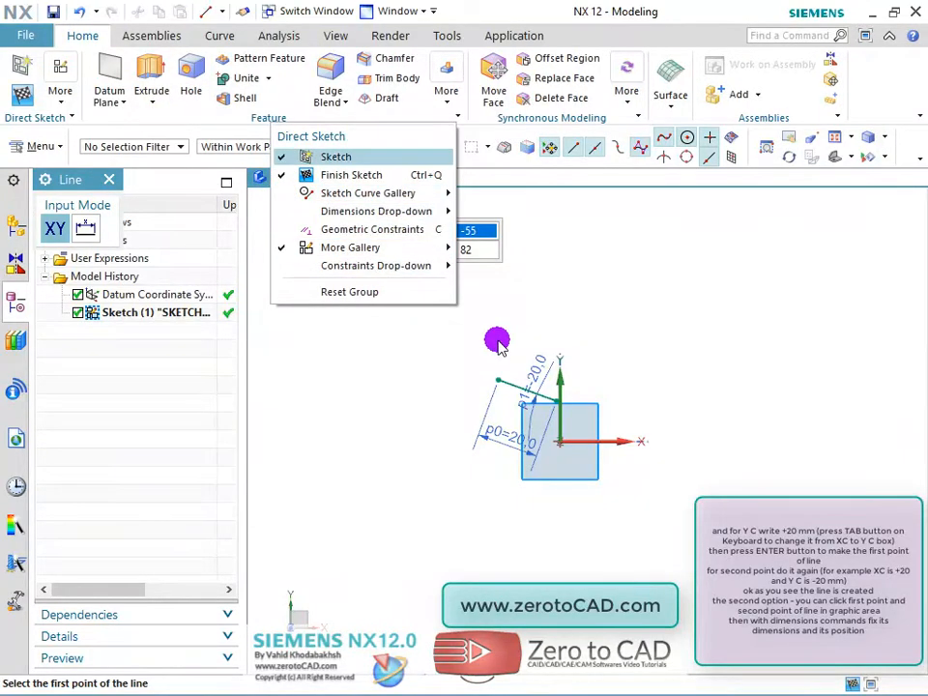
left_click(349, 291)
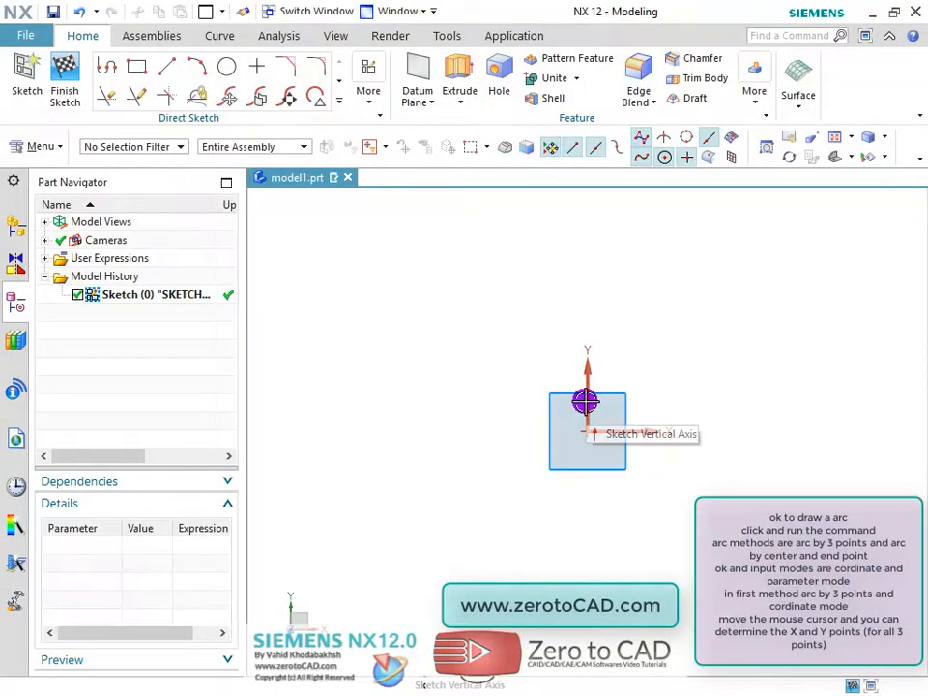
Draw an arc by three points in parameter mode, placed freehand above and mostly to the left of the origin.
left_click(196, 70)
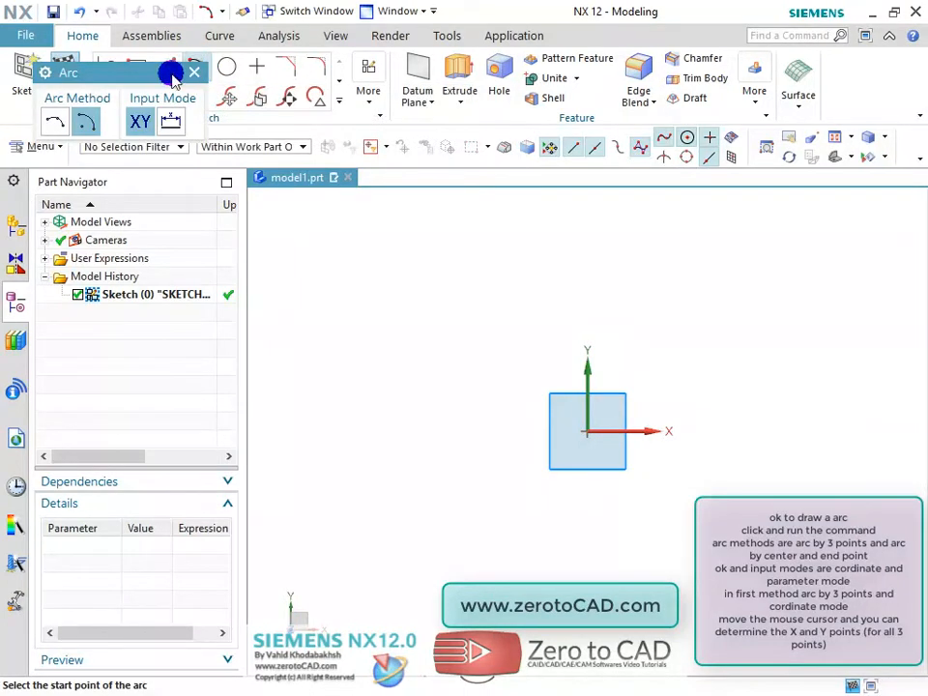
left_click(56, 120)
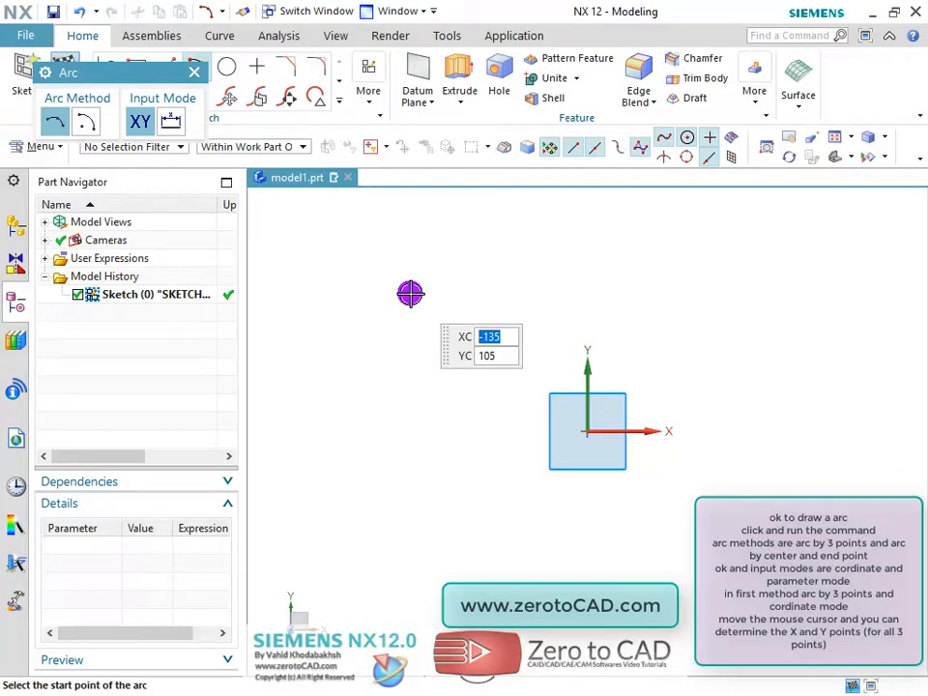
left_click(170, 121)
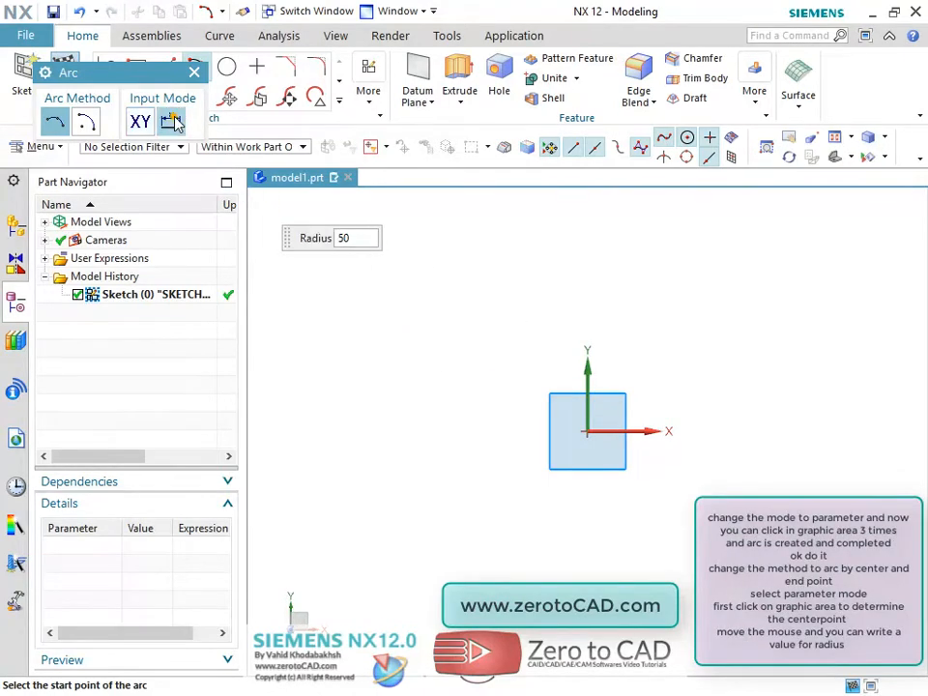
left_click(384, 325)
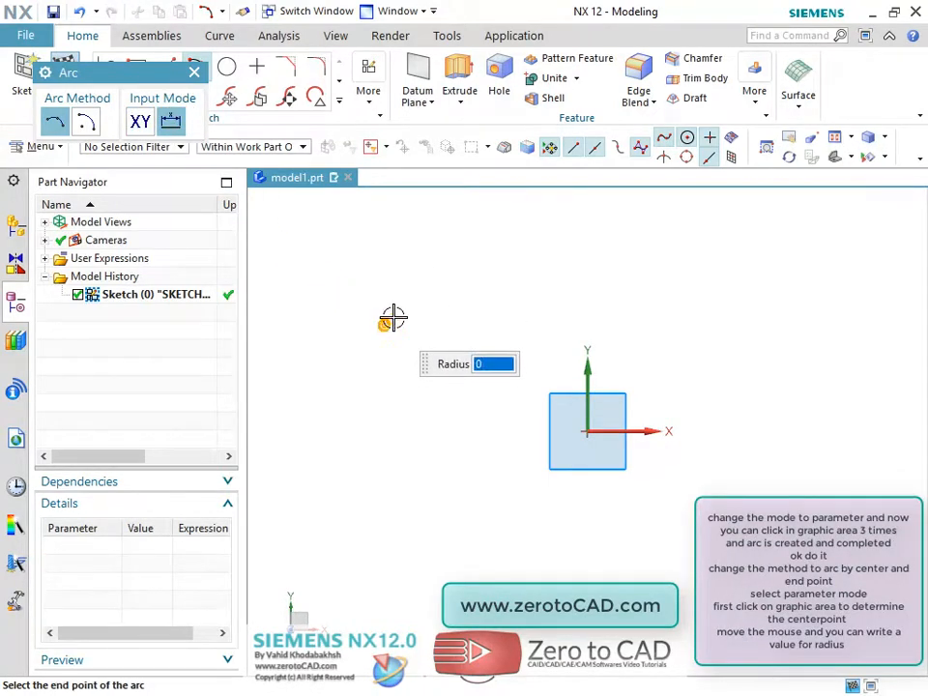
left_click(463, 248)
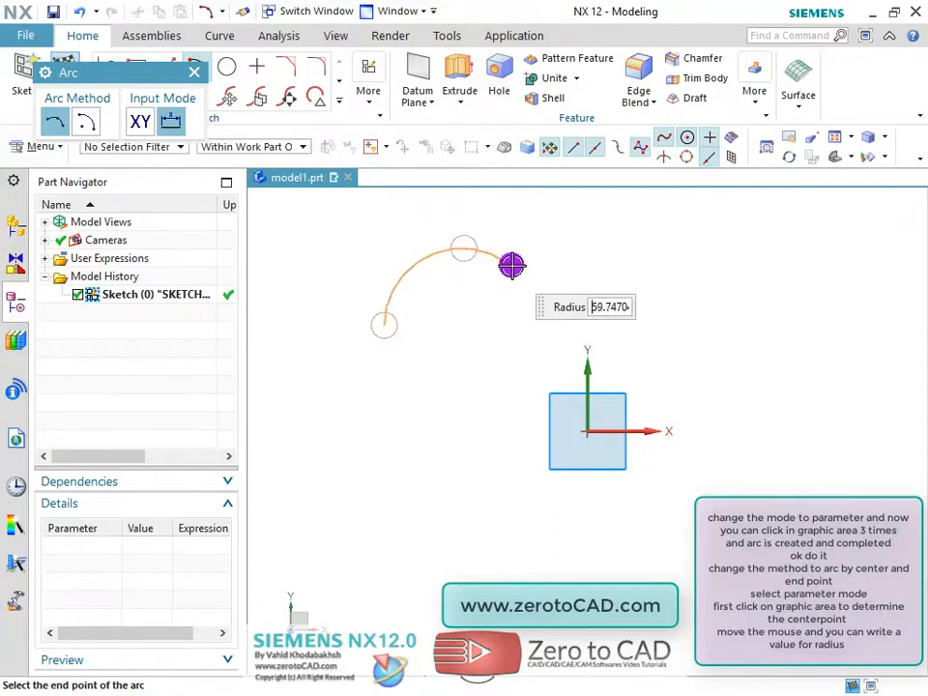
left_click(601, 295)
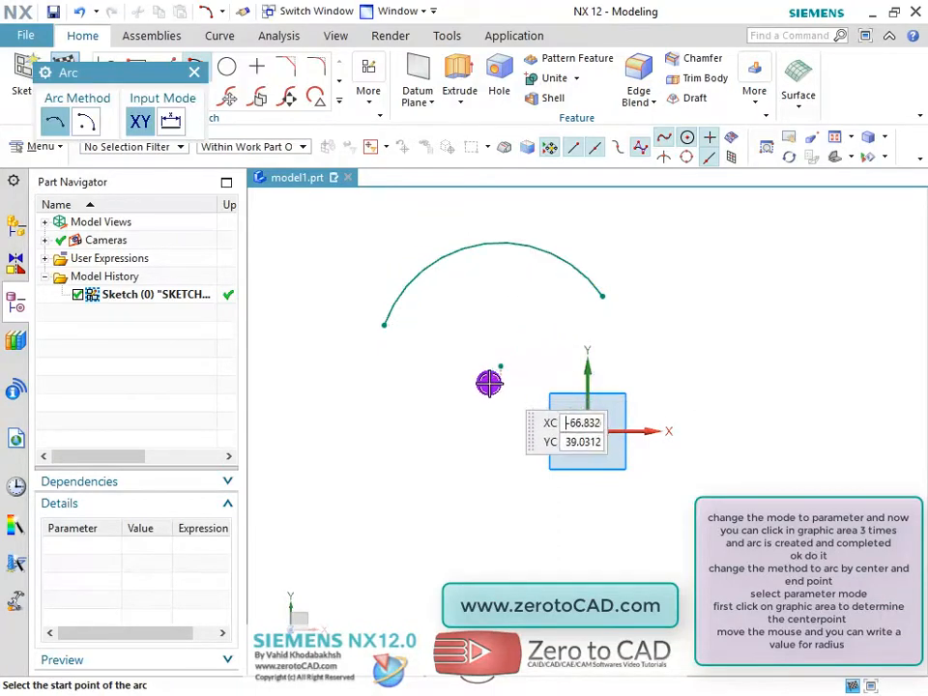
scroll(456, 399, "down", 1)
scroll(584, 407, "up", 1)
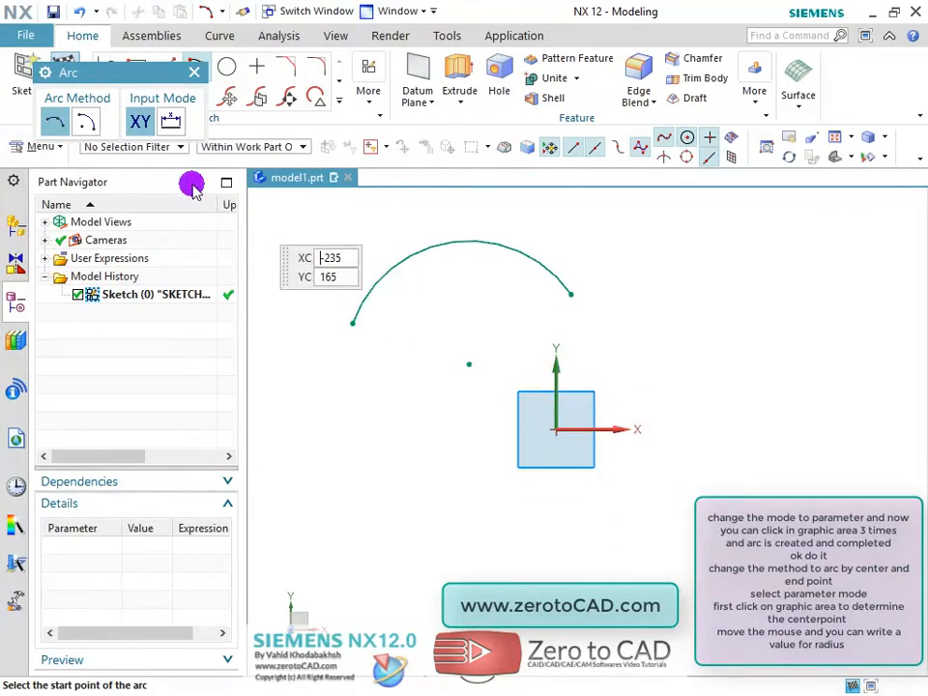
Draw an arc by center and endpoints in parameter mode, with radius 50 mm and sweep angle 100 degrees, to the right of the first arc.
left_click(86, 124)
scroll(533, 356, "up", 1)
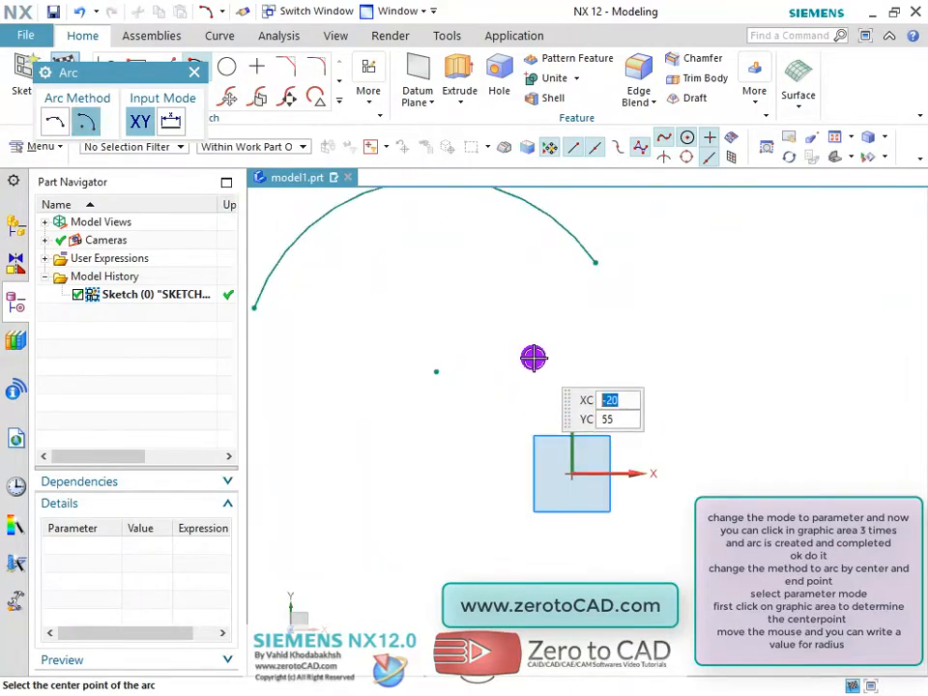
scroll(570, 368, "down", 1)
scroll(542, 365, "down", 1)
scroll(764, 354, "up", 1)
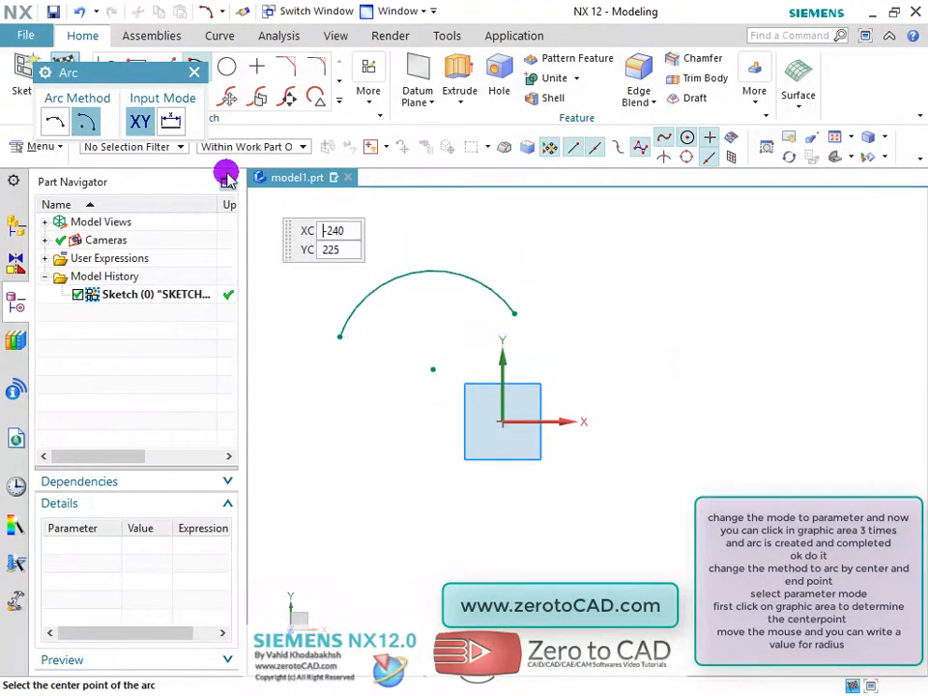
left_click(169, 124)
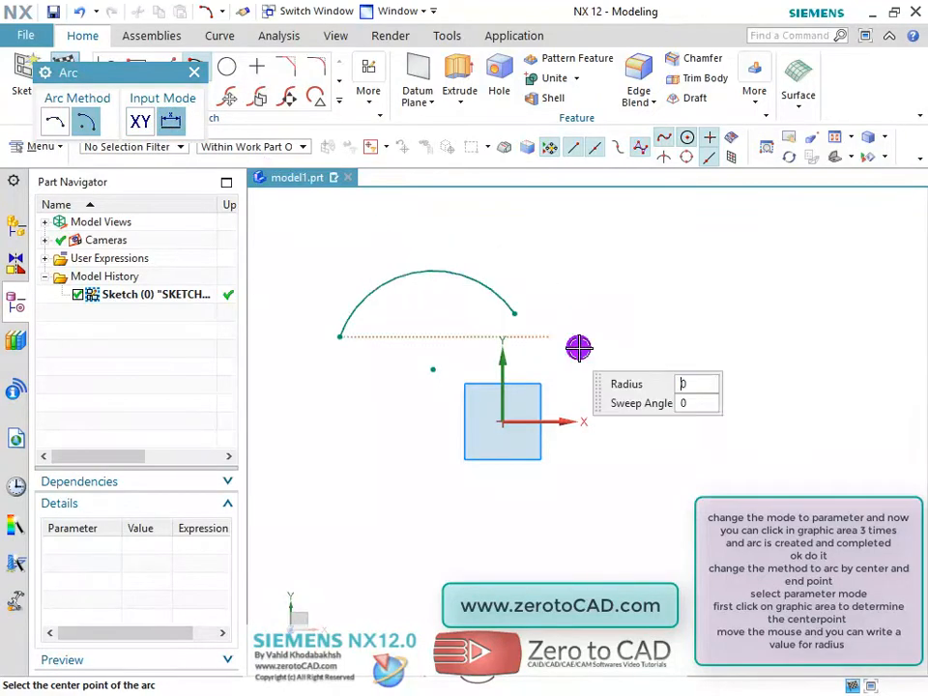
left_click(708, 343)
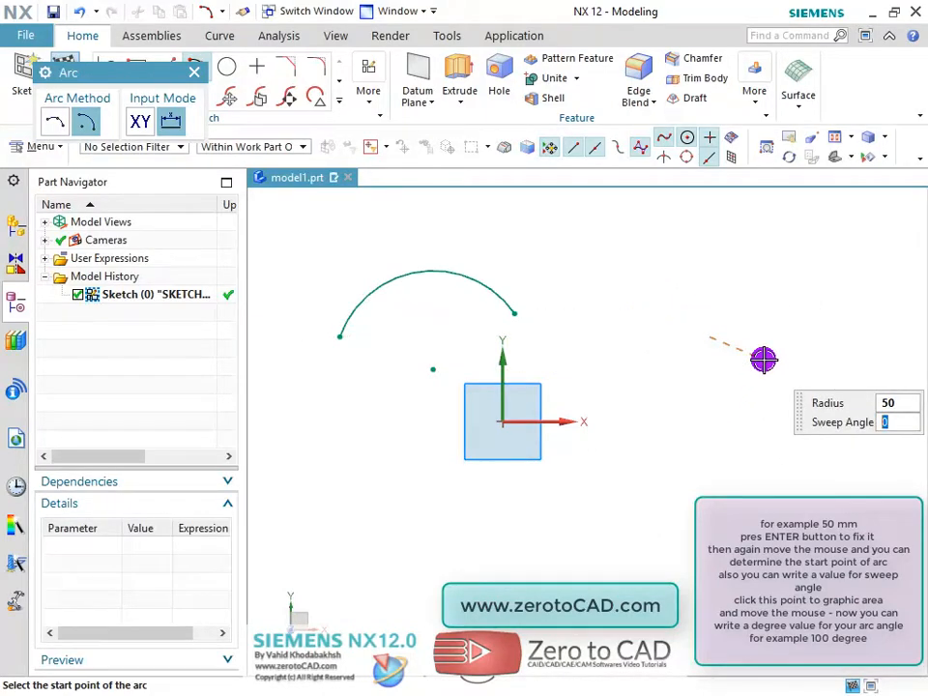
left_click(665, 302)
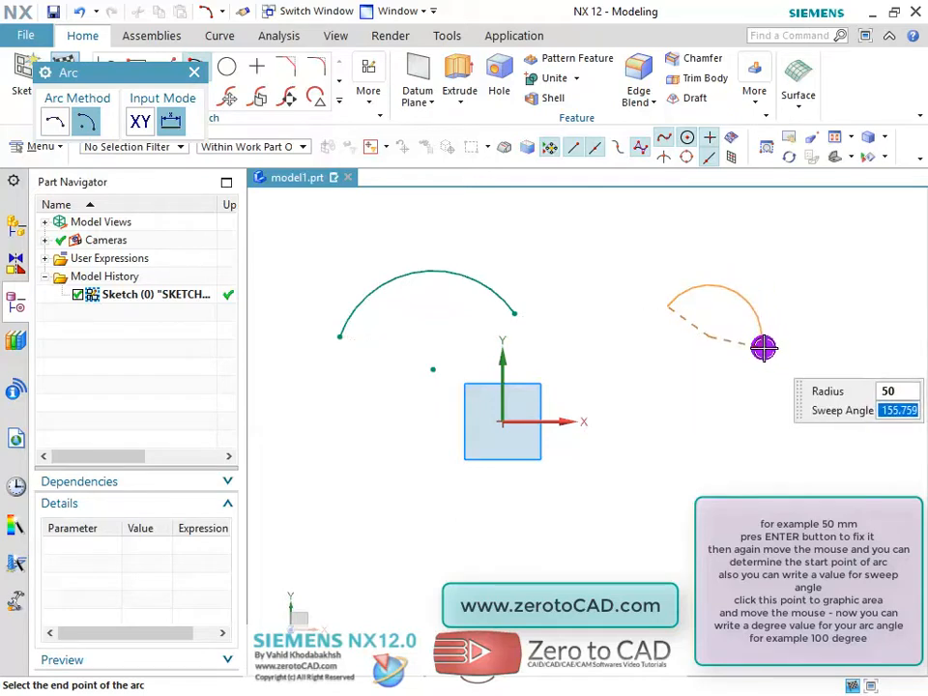
scroll(765, 344, "up", 3)
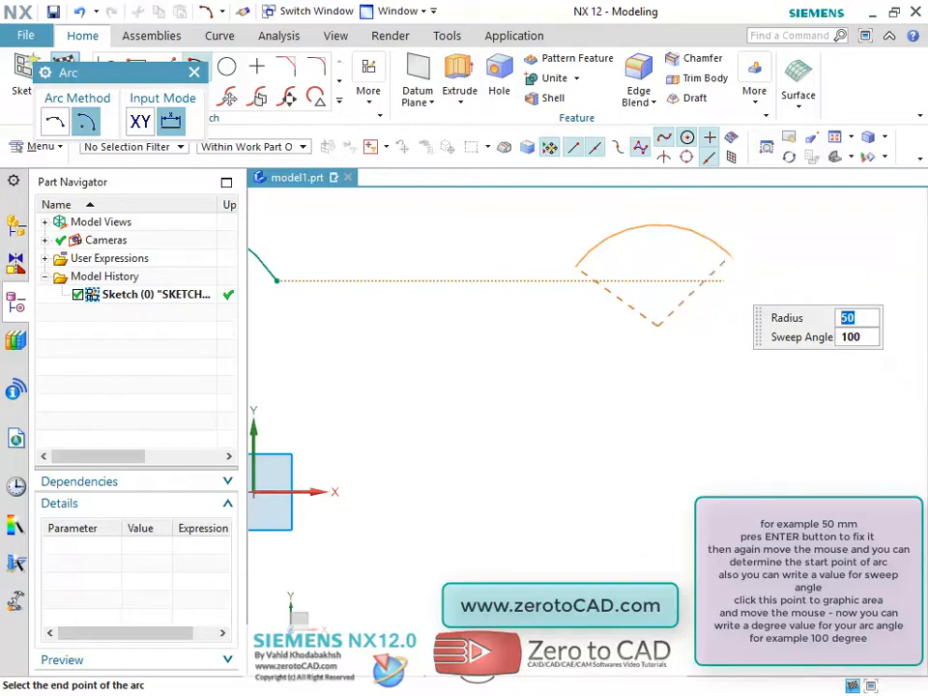
left_click(694, 373)
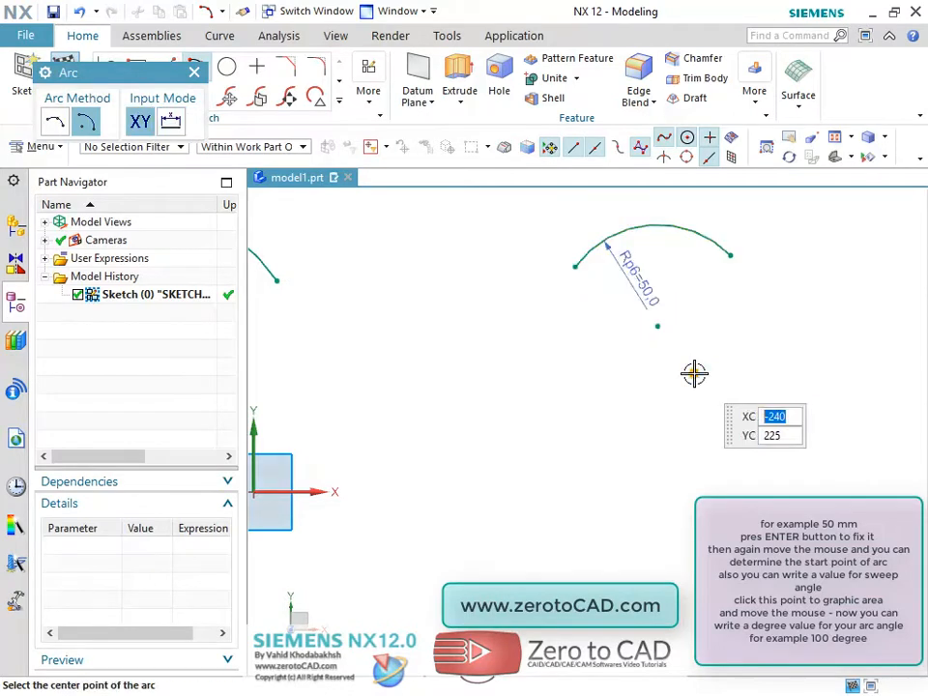
scroll(544, 373, "down", 2)
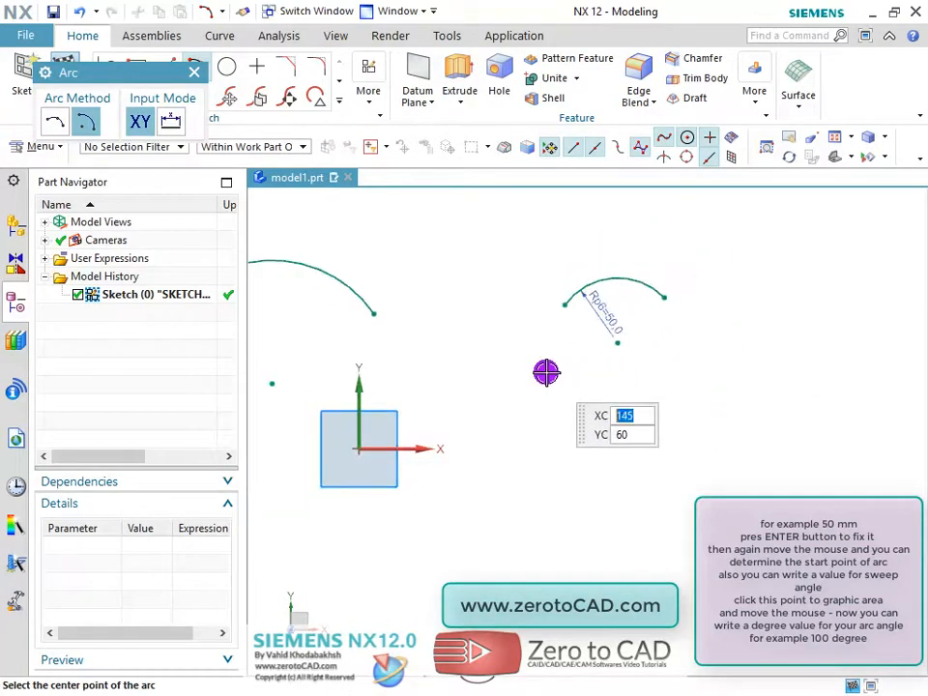
scroll(527, 350, "up", 3)
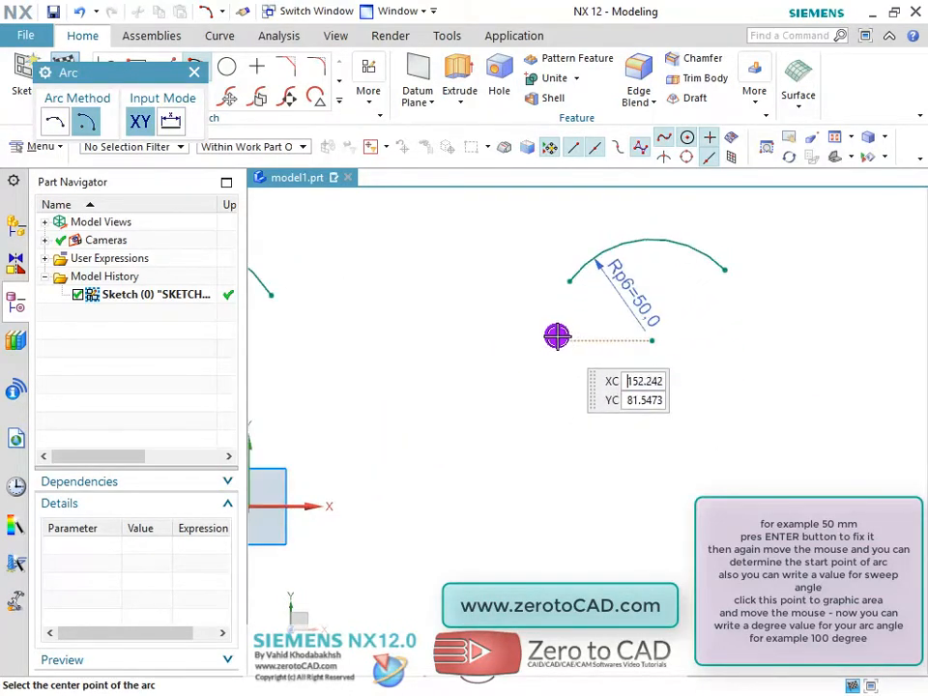
key("Escape")
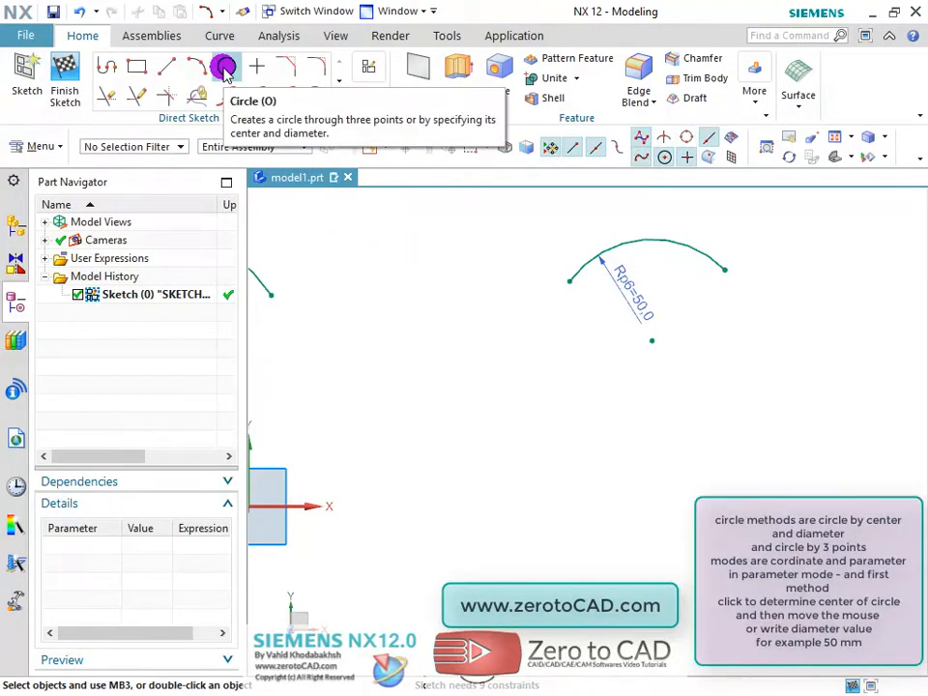
Draw three 50 mm diameter circles by center and diameter in parameter mode, below the 50 mm radius arc.
left_click(225, 70)
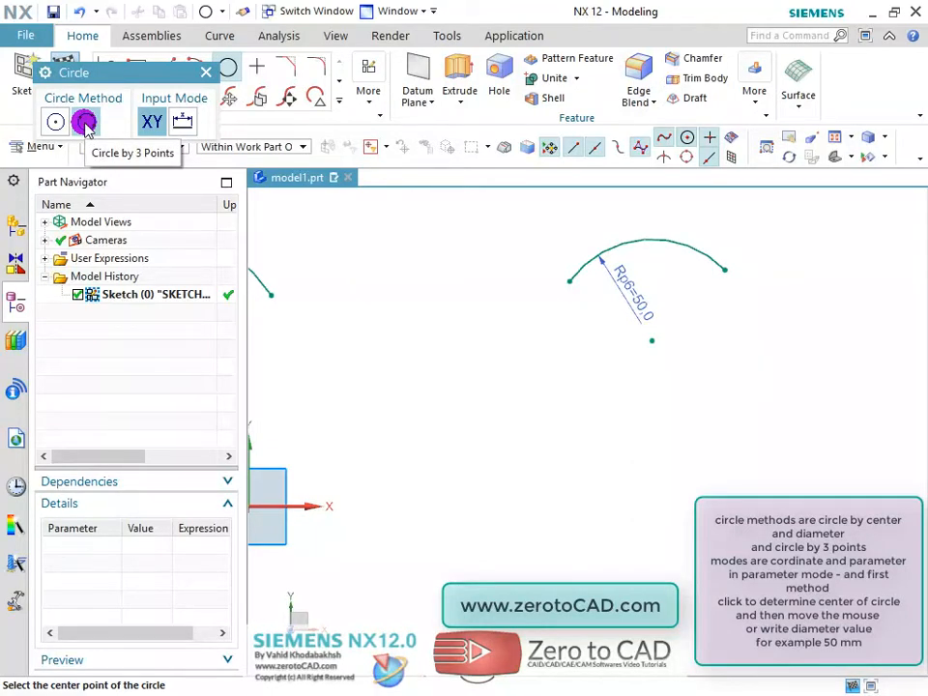
left_click(183, 120)
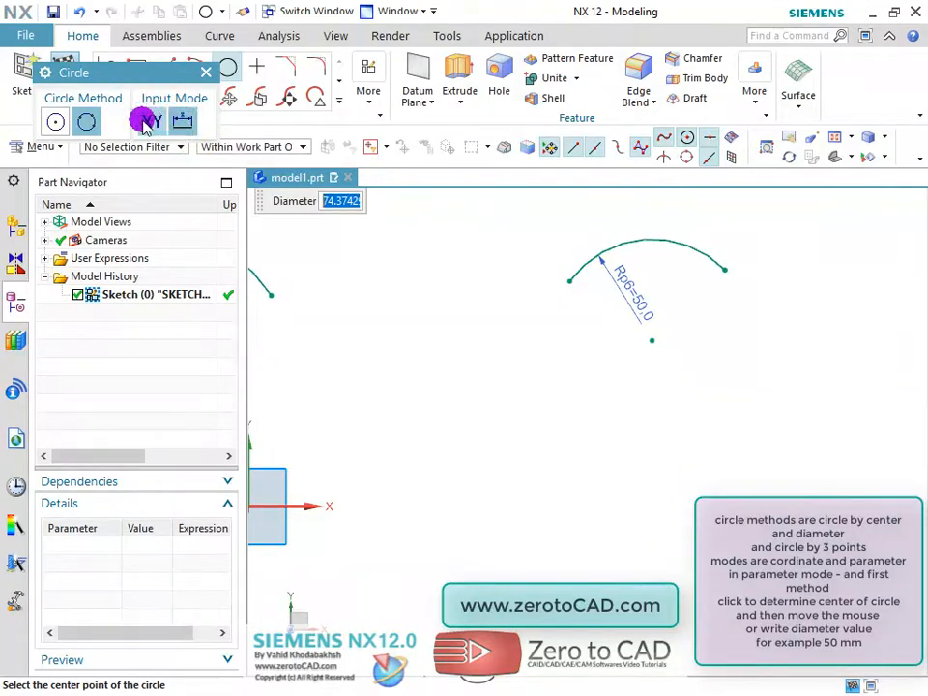
left_click(55, 122)
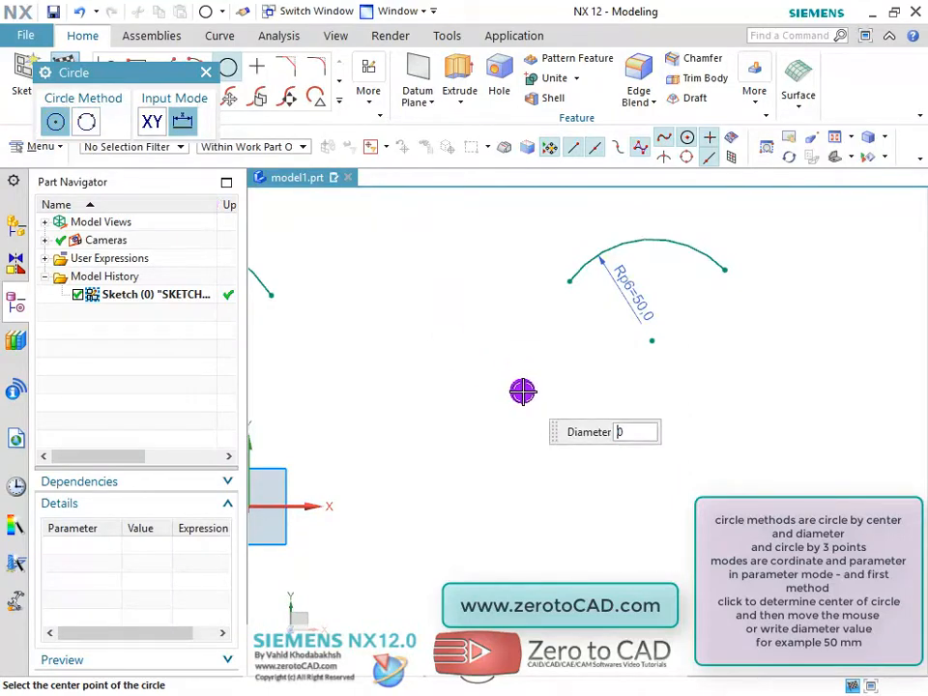
left_click(501, 462)
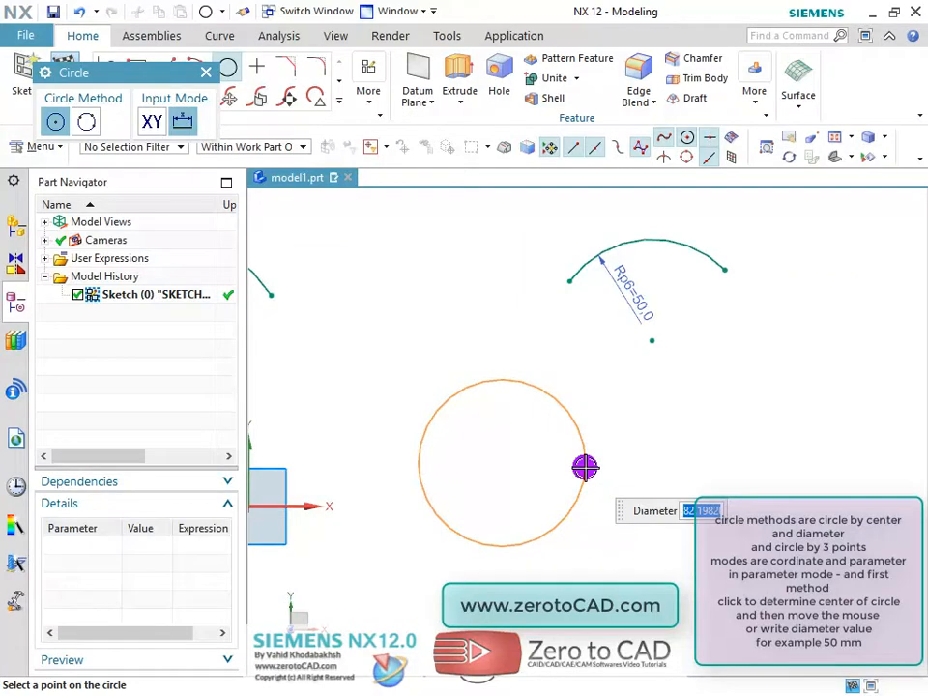
key("Return")
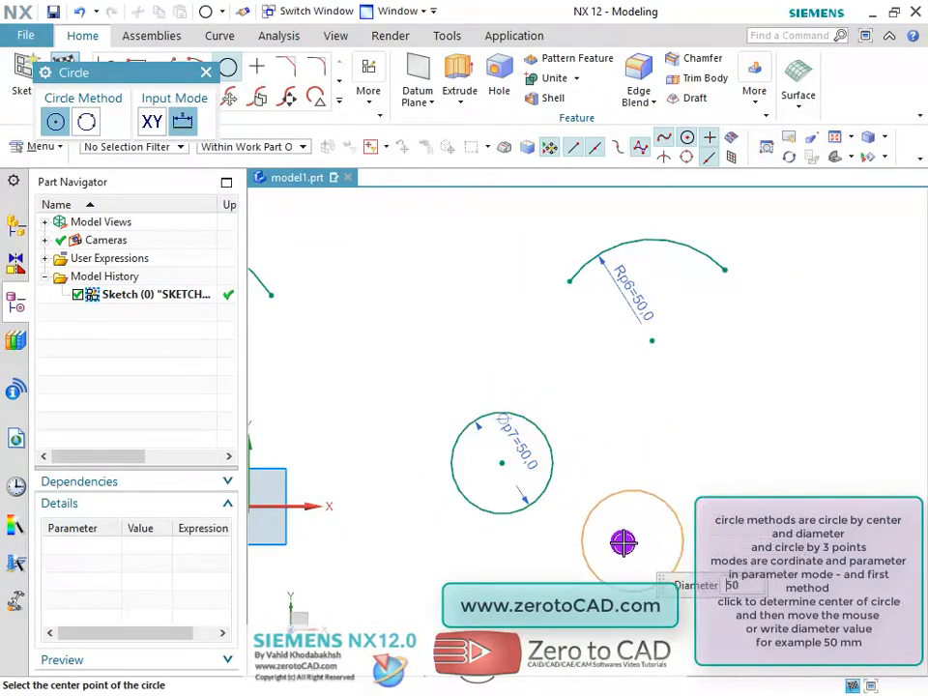
left_click(593, 543)
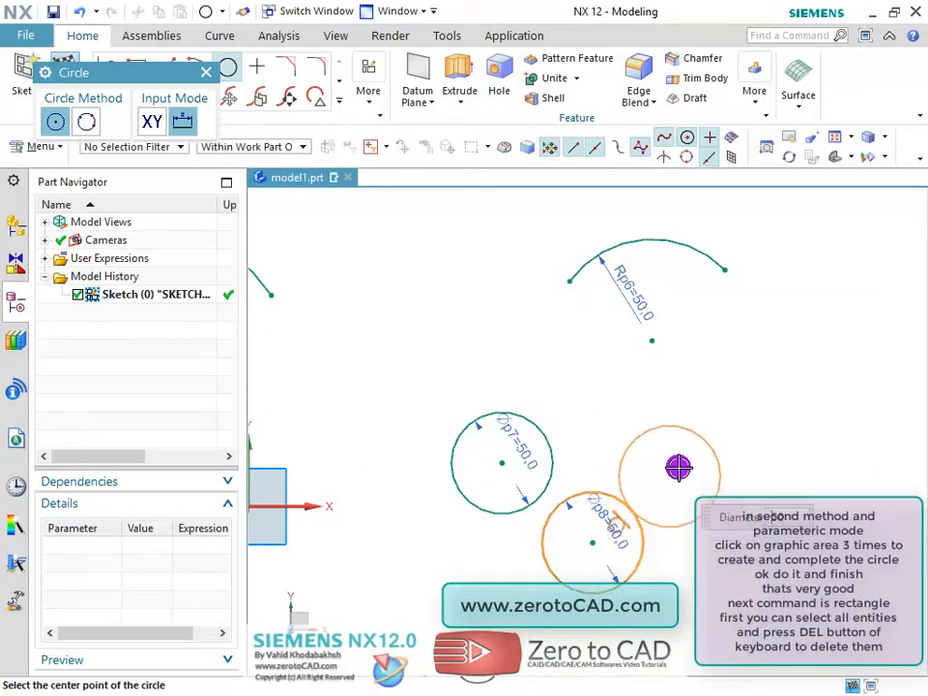
left_click(678, 451)
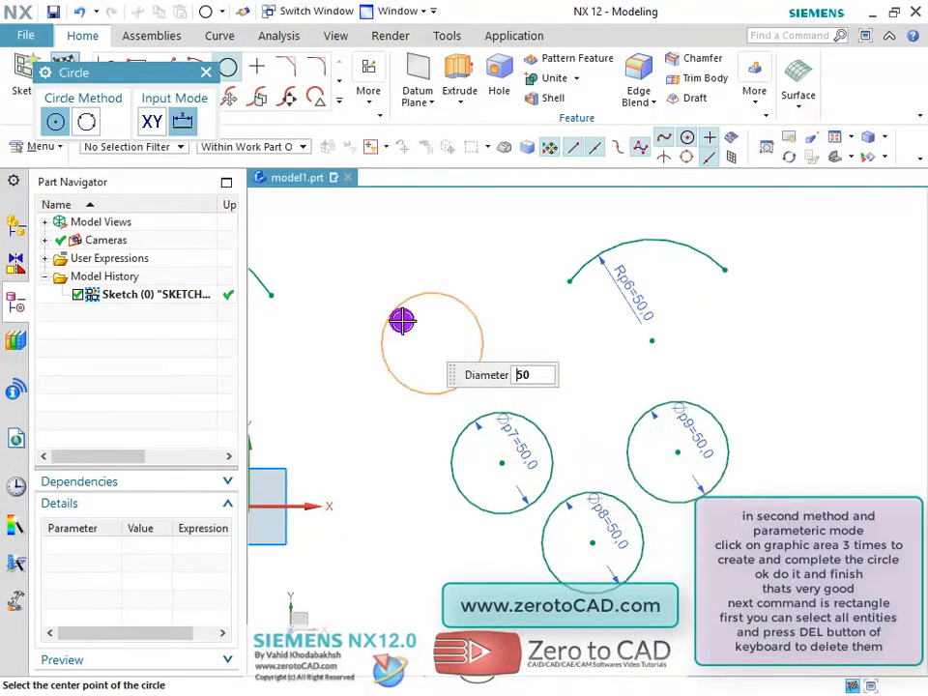
Draw a 50 mm diameter circle by three points in parameter mode, below and to the right of the other circles.
left_click(85, 117)
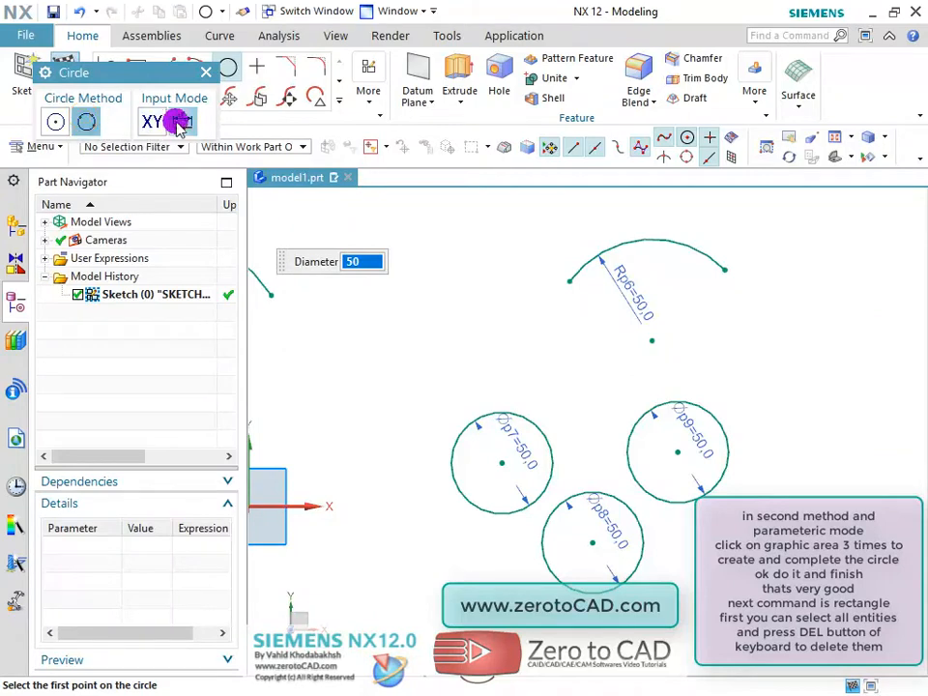
scroll(473, 377, "up", 3)
scroll(512, 396, "down", 3)
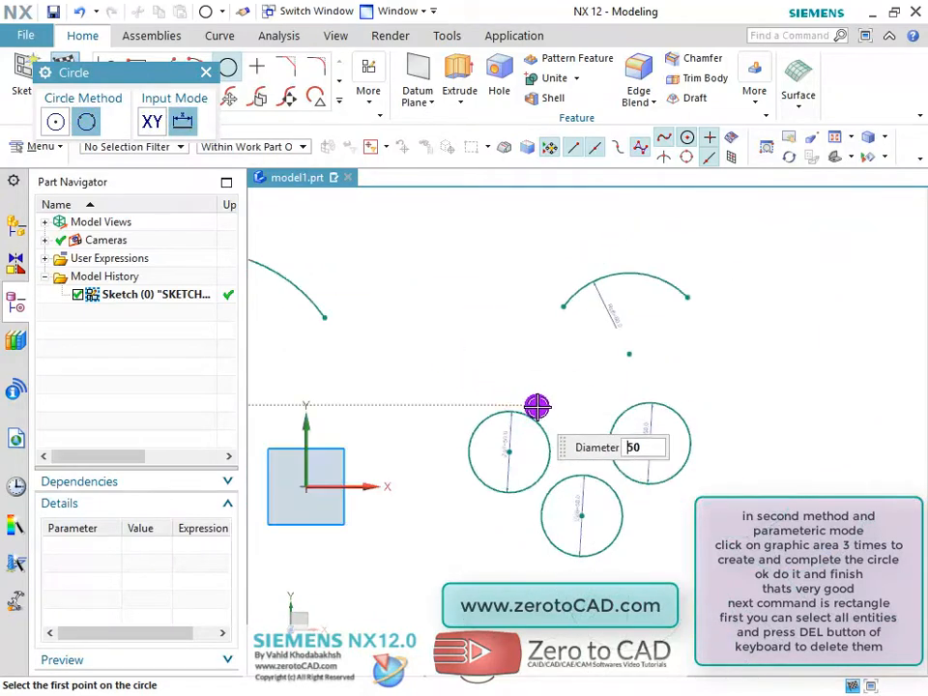
scroll(618, 483, "down", 2)
scroll(708, 575, "up", 3)
left_click(635, 525)
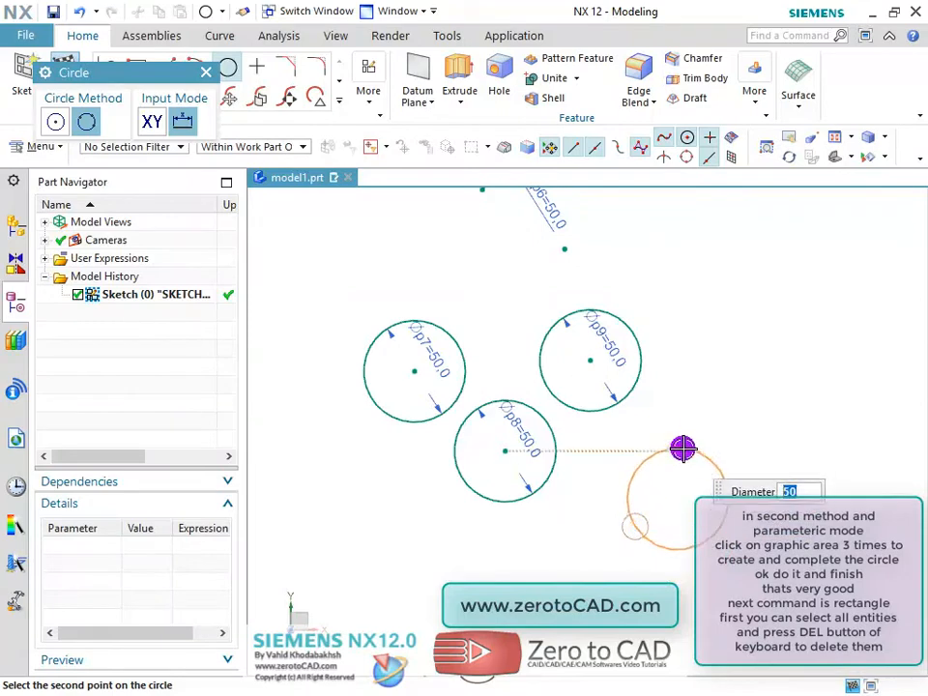
left_click(683, 447)
left_click(735, 484)
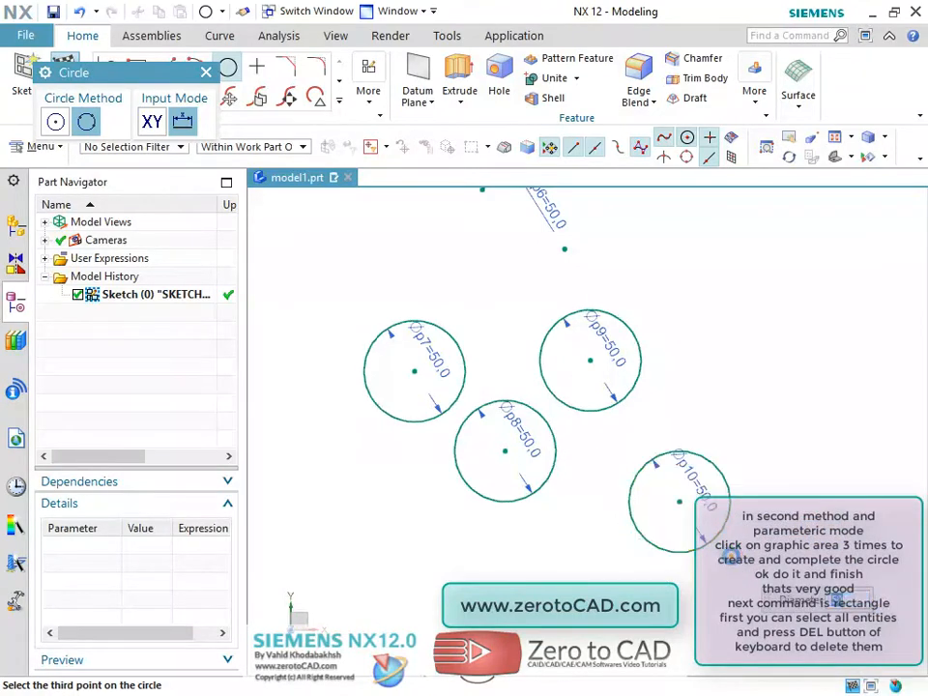
key("Escape")
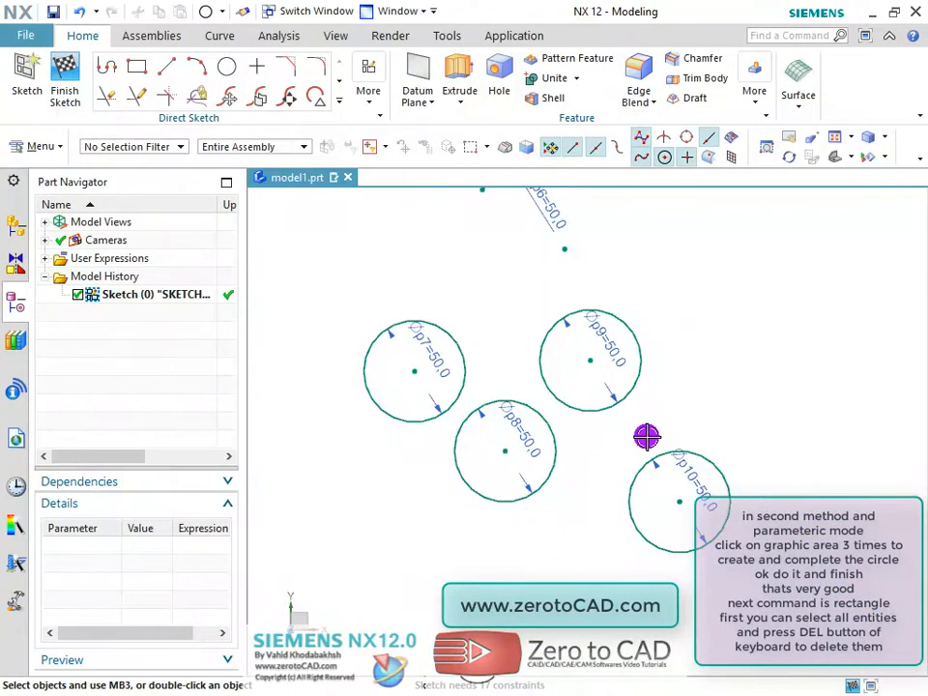
scroll(455, 322, "down", 5)
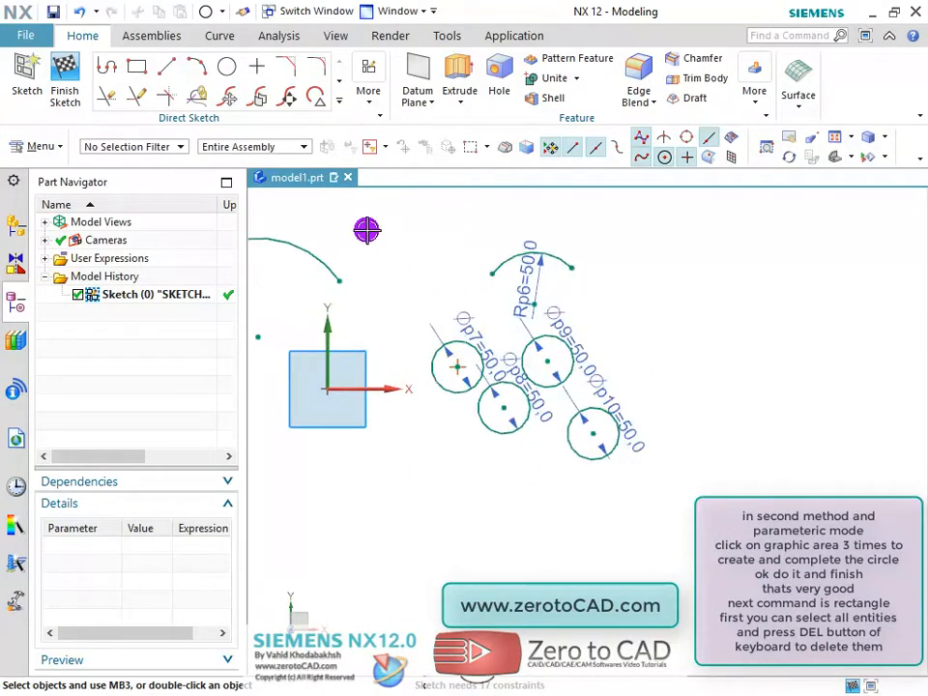
left_click(137, 66)
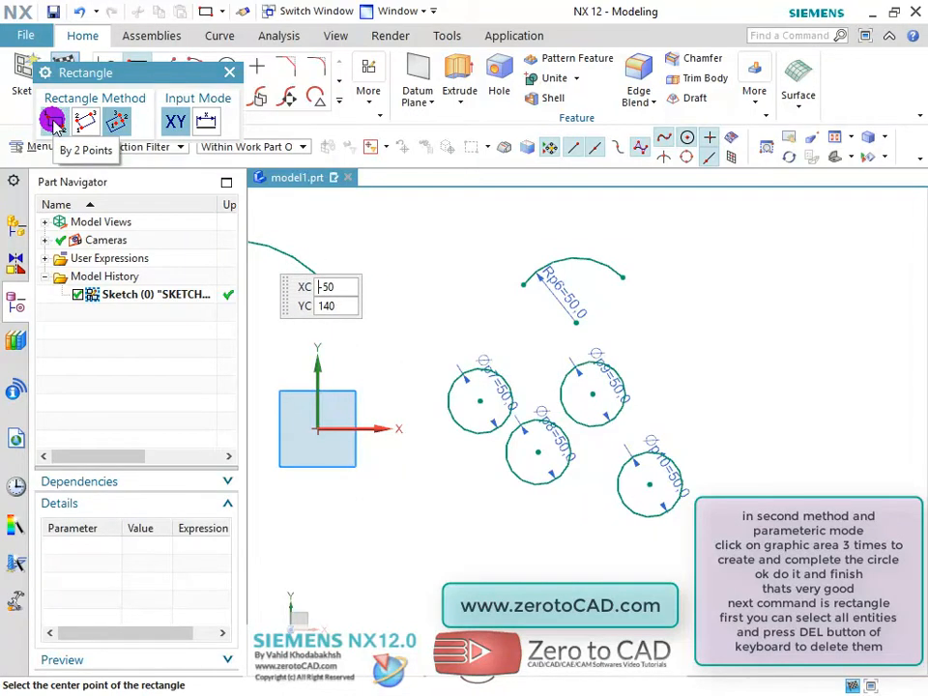
scroll(568, 351, "down", 3)
key("Escape")
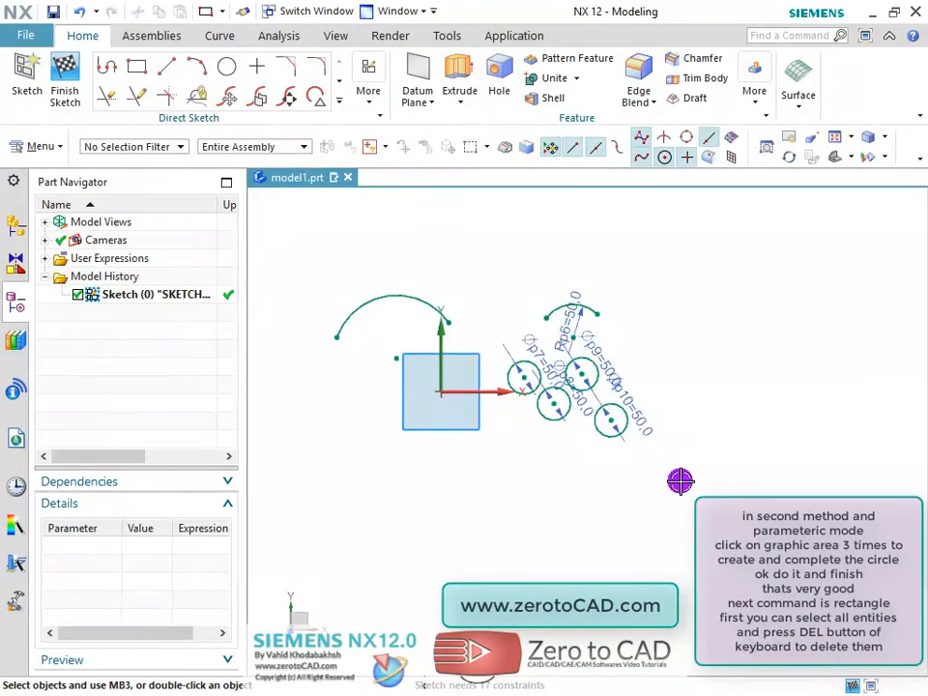
mouse_move(681, 480)
left_mouse_down()
mouse_move(530, 371)
mouse_move(341, 280)
left_mouse_up()
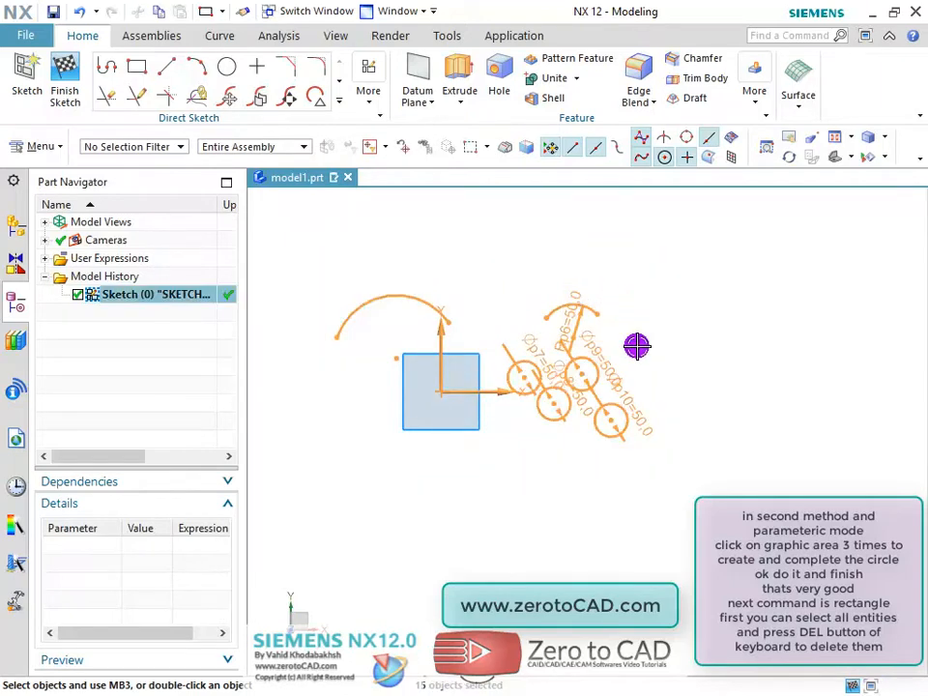
scroll(643, 343, "up", 2)
key("Escape")
Delete the 50 mm radius arc and all four 50 mm diameter circles from the sketch.
left_click_drag(663, 263, 439, 522)
key("Delete")
mouse_move(516, 357)
left_mouse_down()
mouse_move(441, 446)
mouse_move(450, 448)
left_mouse_up()
left_click(482, 409)
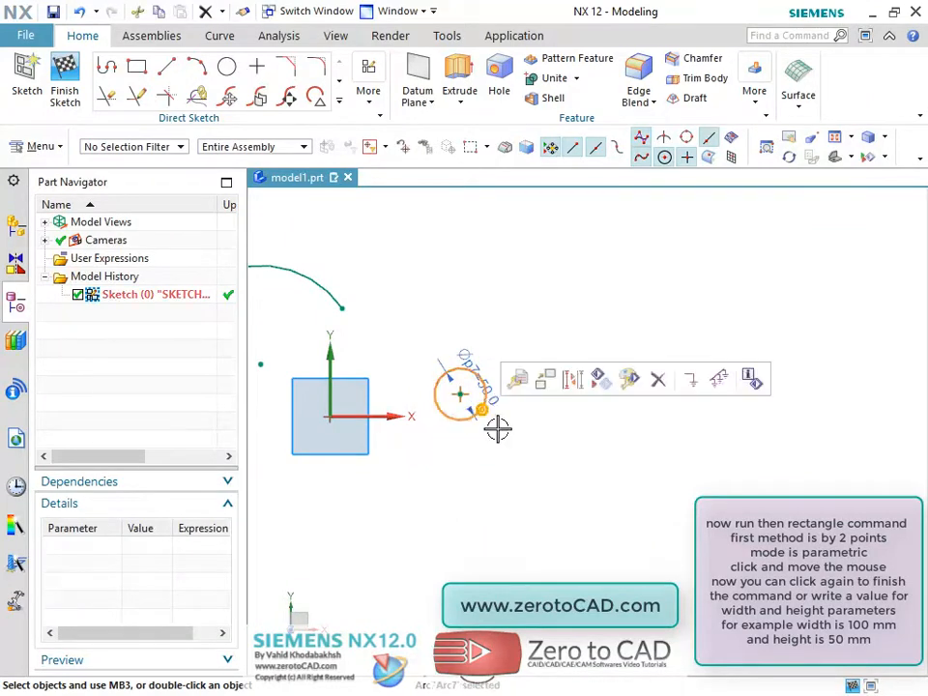
key("Delete")
scroll(621, 401, "up", 2)
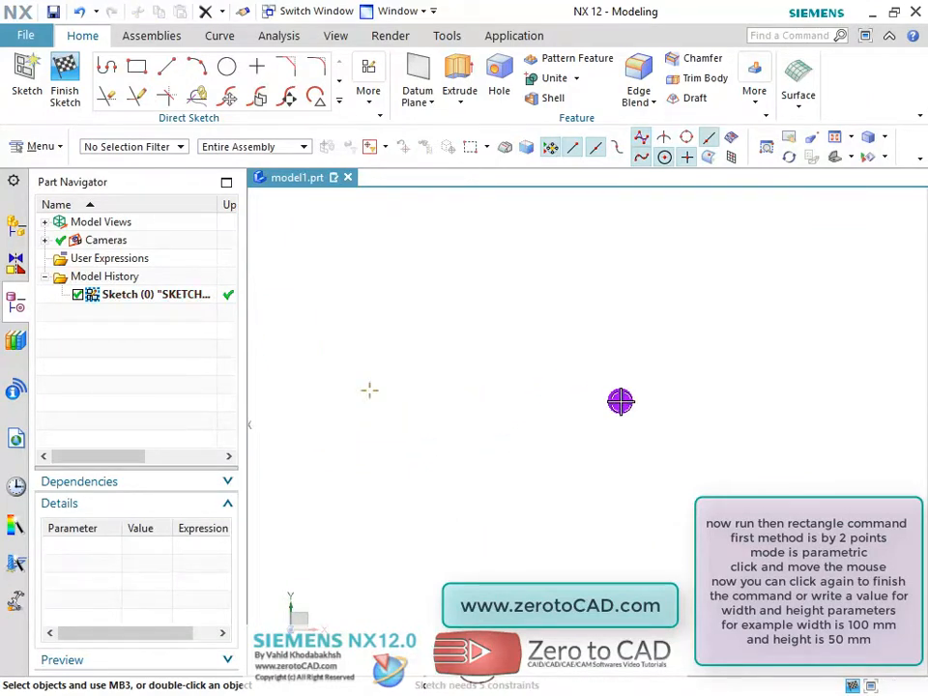
Draw a rectangle by two points in parameter mode, 100 mm wide and 50 mm high, to the right of the origin.
left_click(136, 66)
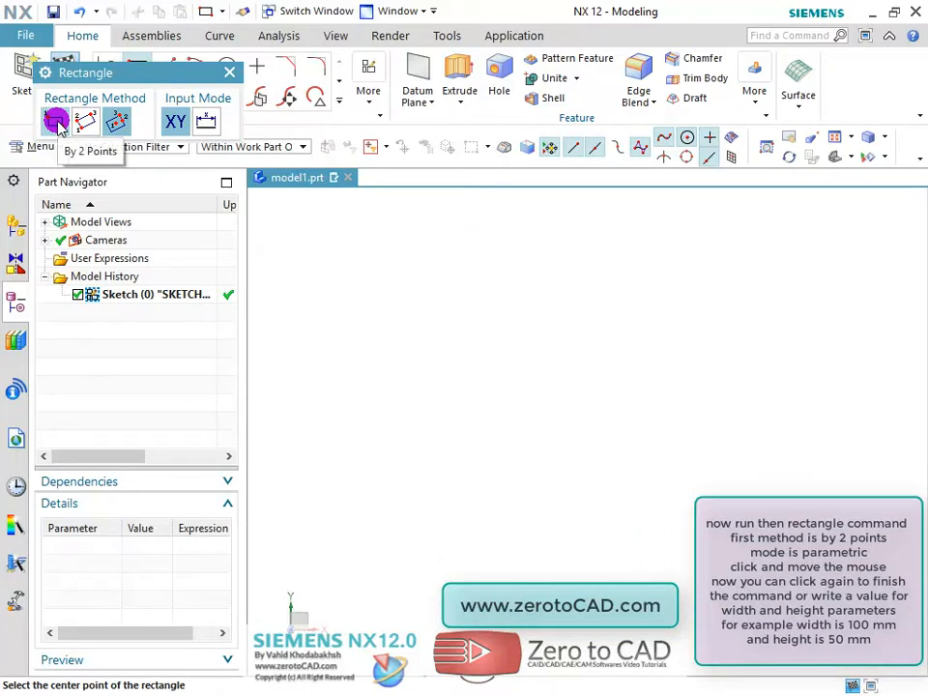
left_click(199, 121)
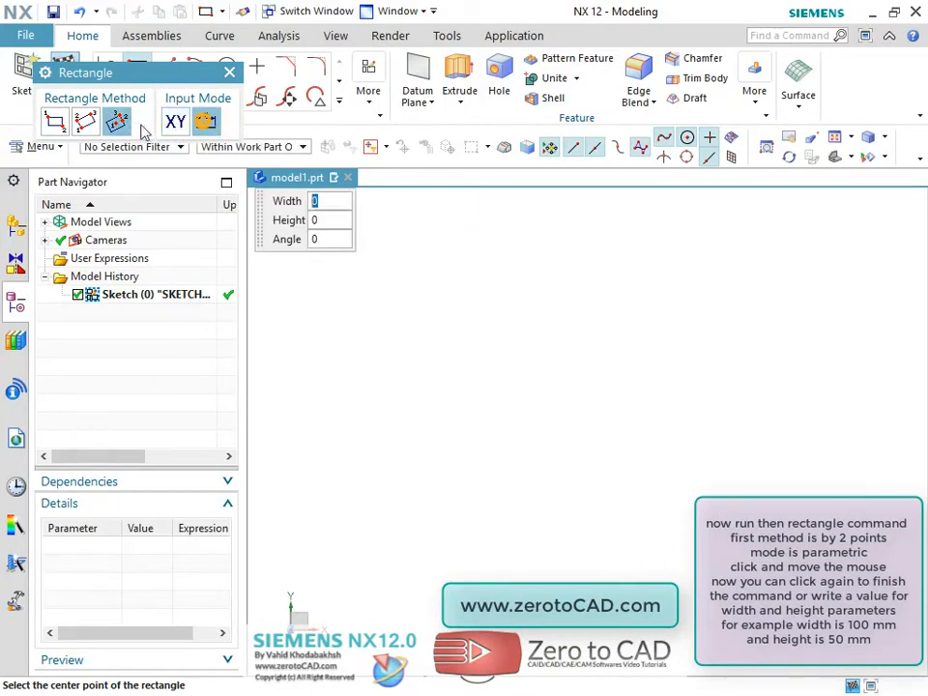
left_click(53, 118)
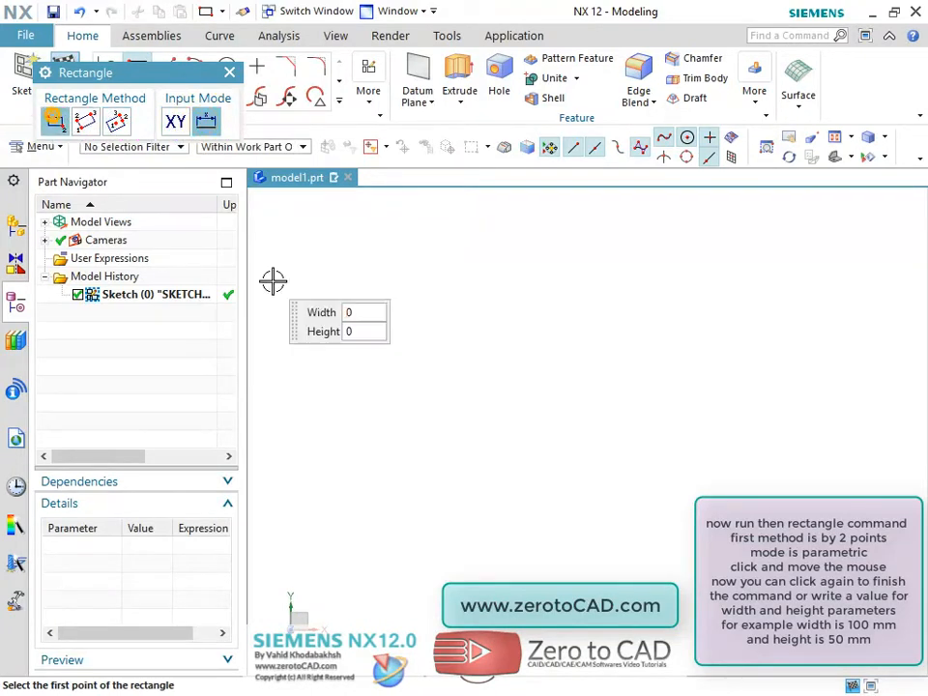
left_click(463, 307)
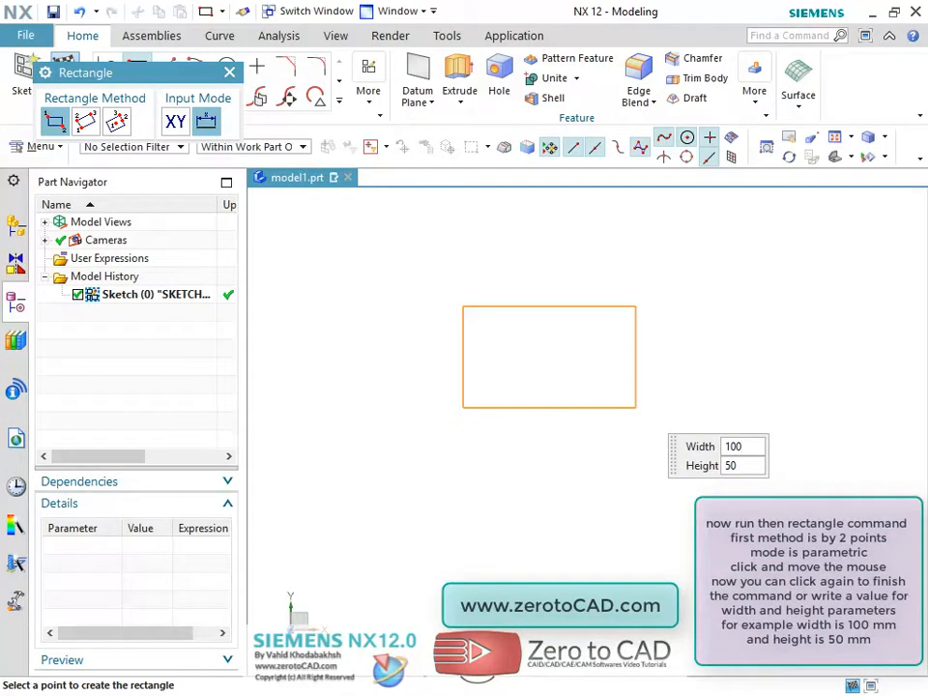
key("Tab")
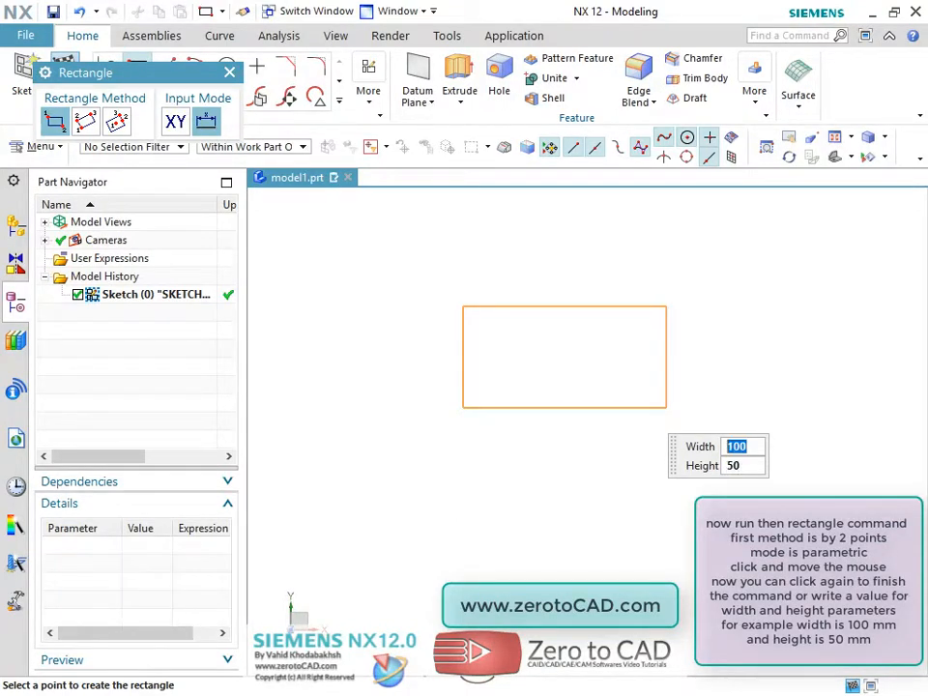
left_click(608, 383)
Draw a rectangle by three points in parameter mode, width 100 mm, height 50 mm and angle 45 degrees, starting below the first and overlapping it.
scroll(565, 461, "down", 2)
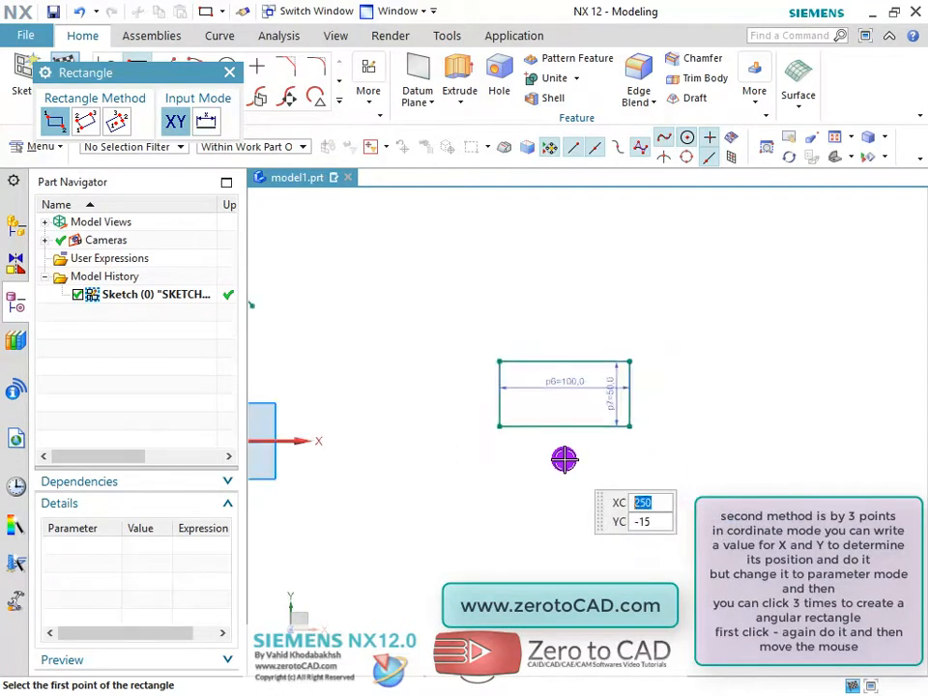
scroll(593, 558, "up", 2)
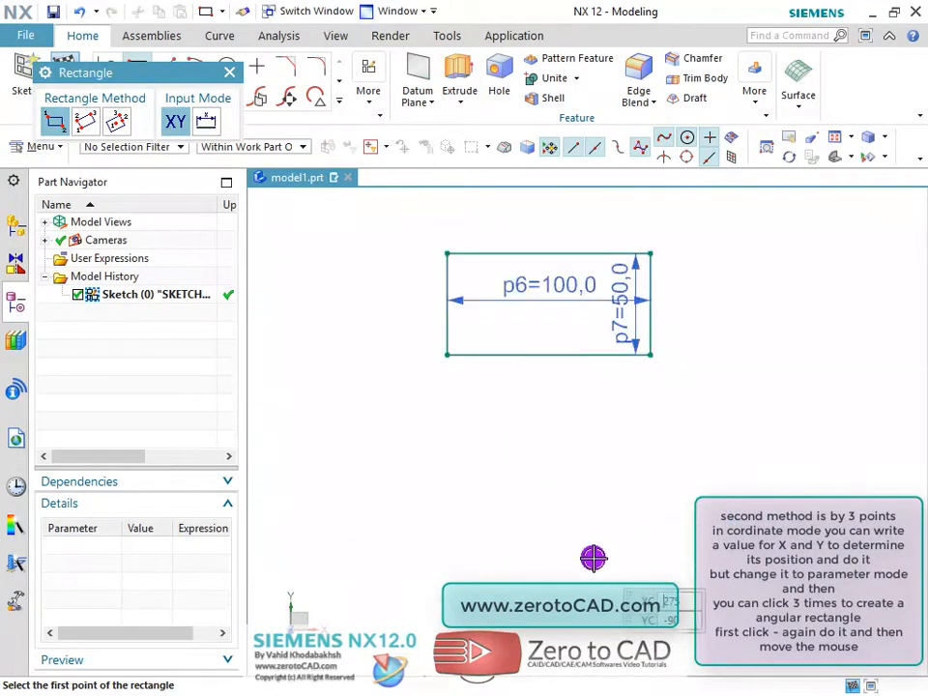
left_click(86, 121)
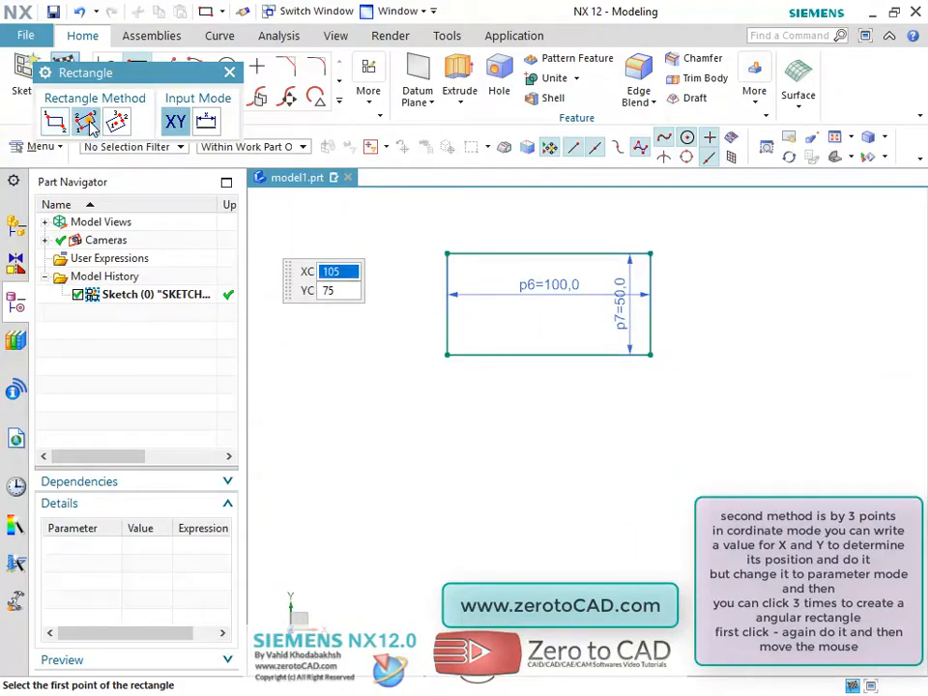
left_click(205, 121)
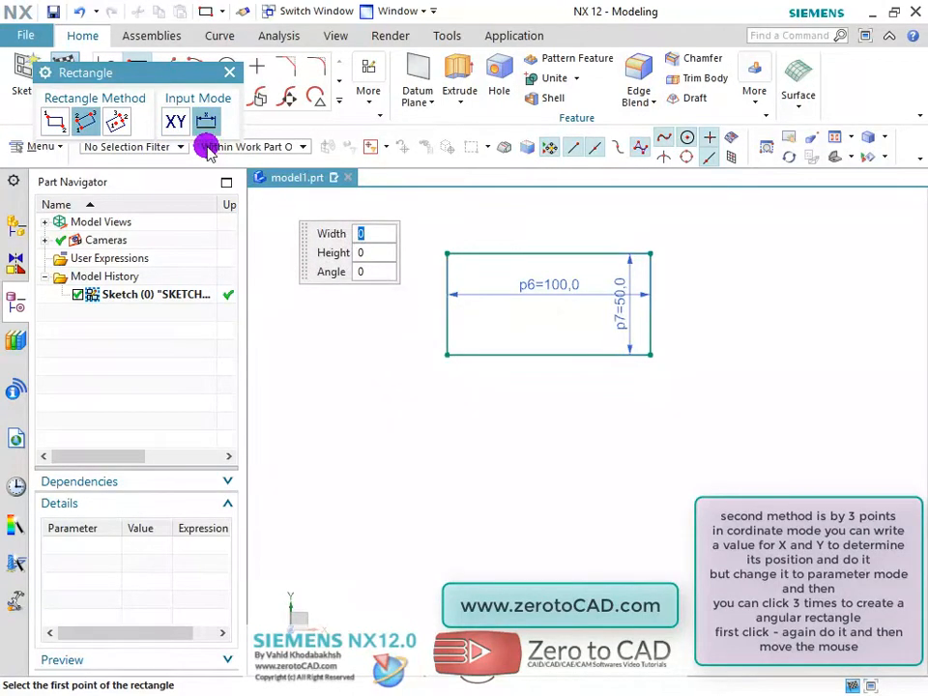
left_click(175, 118)
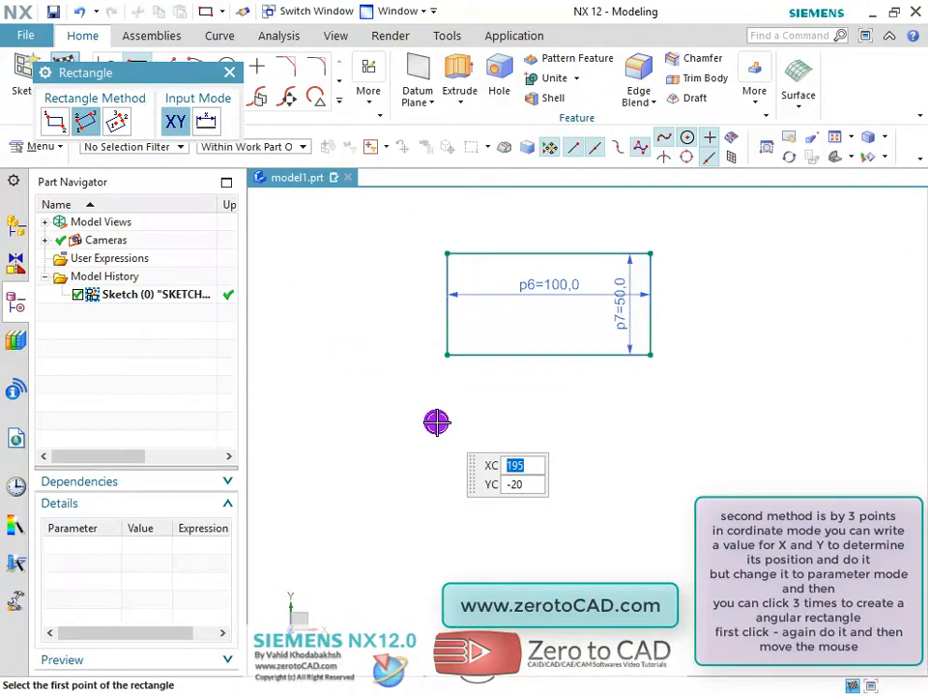
left_click(207, 124)
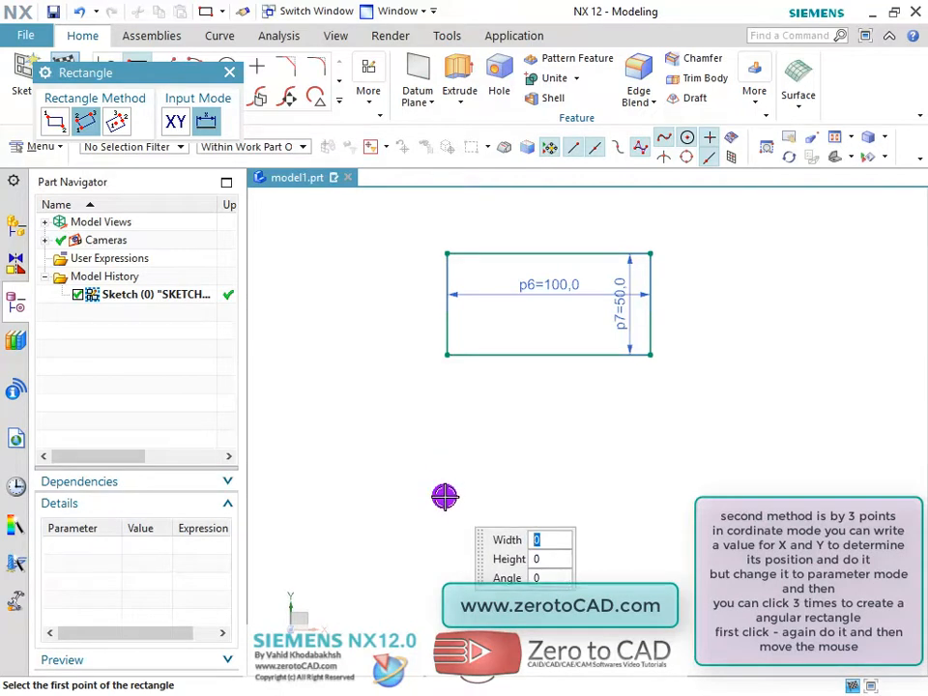
left_click(445, 497)
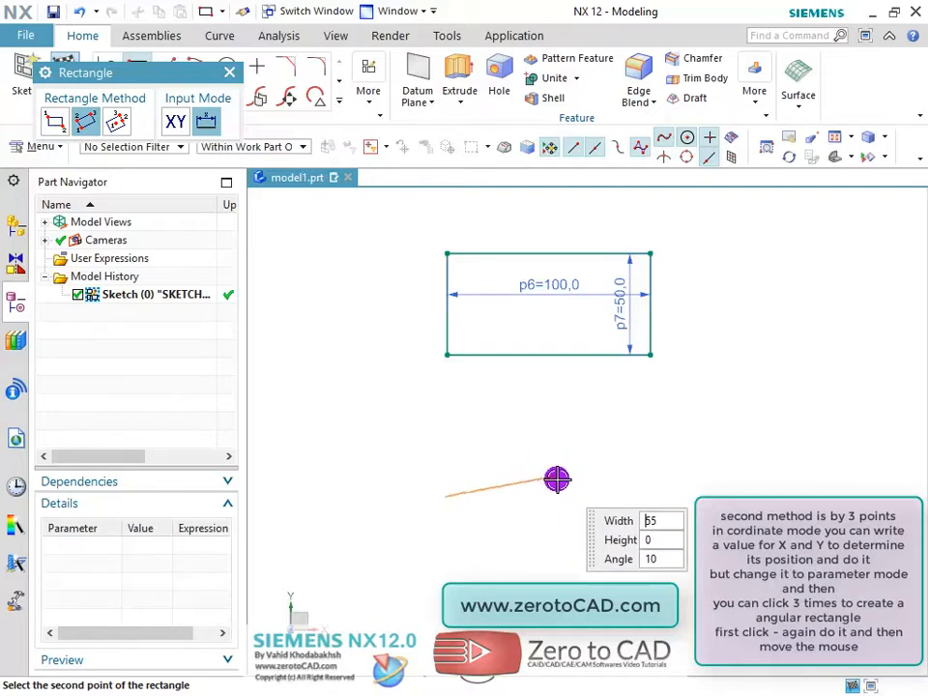
left_click(517, 417)
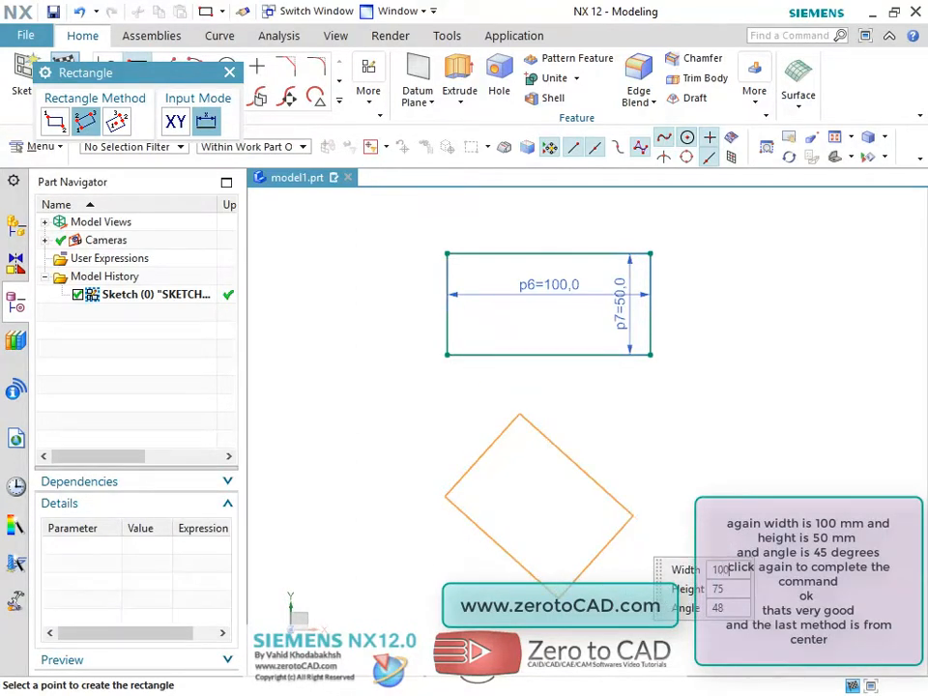
key("Tab")
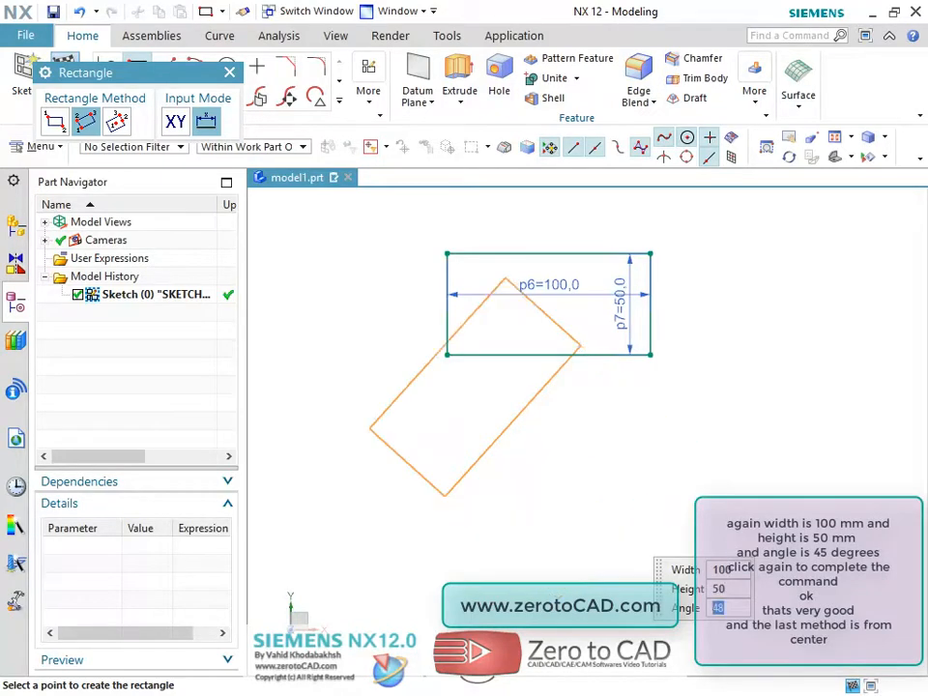
key("Tab")
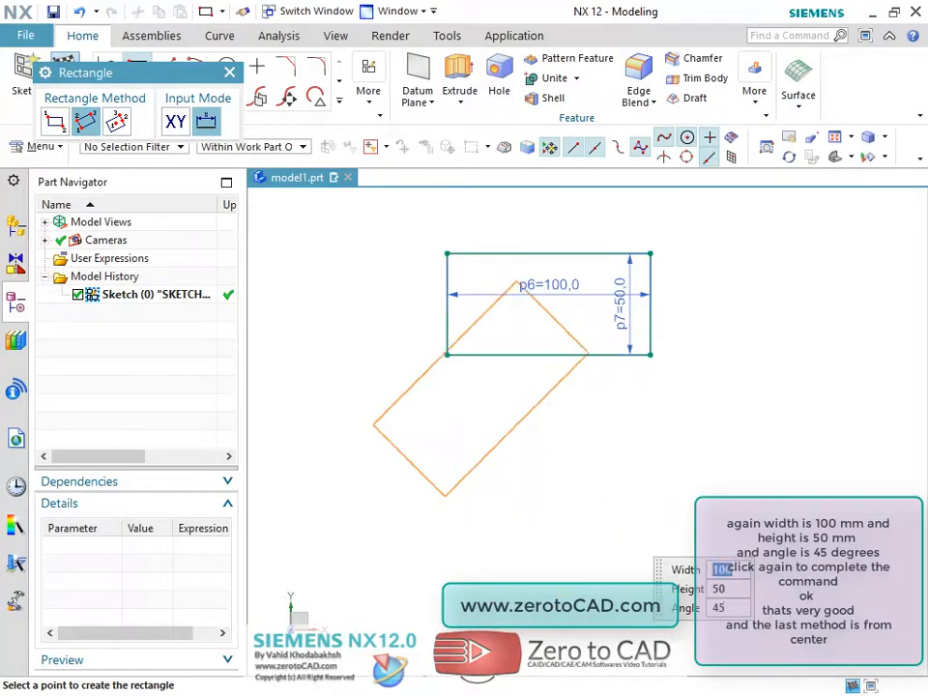
left_click(502, 429)
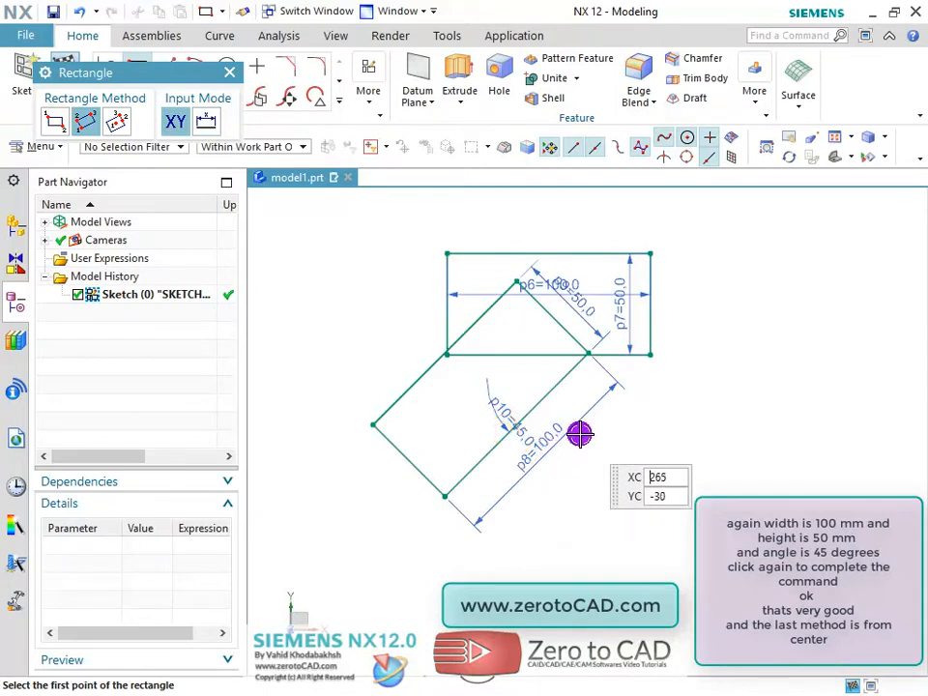
Draw a rectangle from center in parameter mode, width 100 mm, height 50 mm and angle 45 degrees, below and to the right of the others.
scroll(592, 435, "down", 2)
scroll(643, 435, "up", 2)
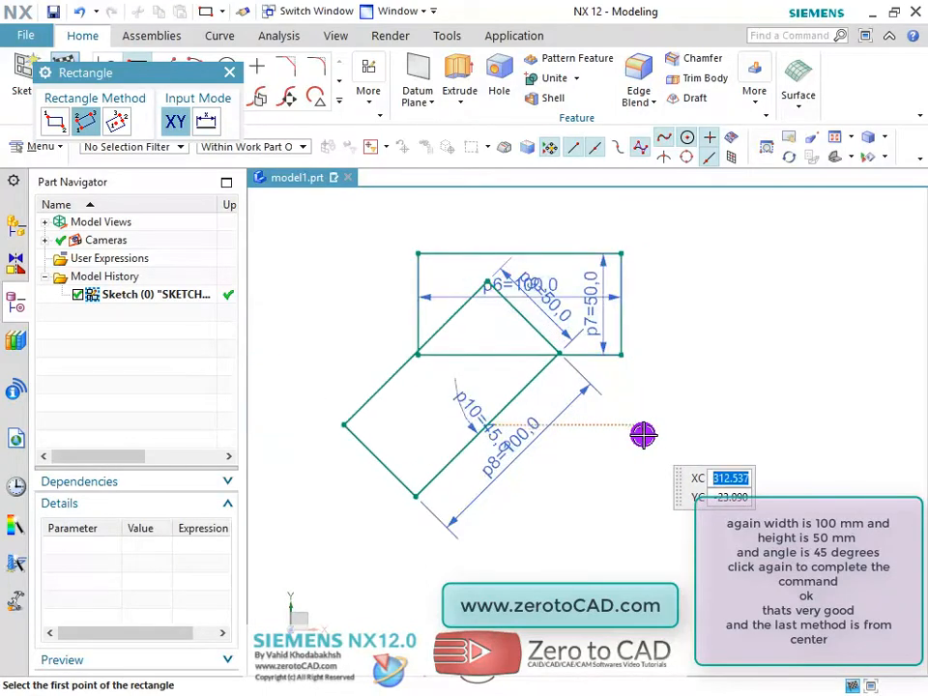
scroll(628, 434, "down", 1)
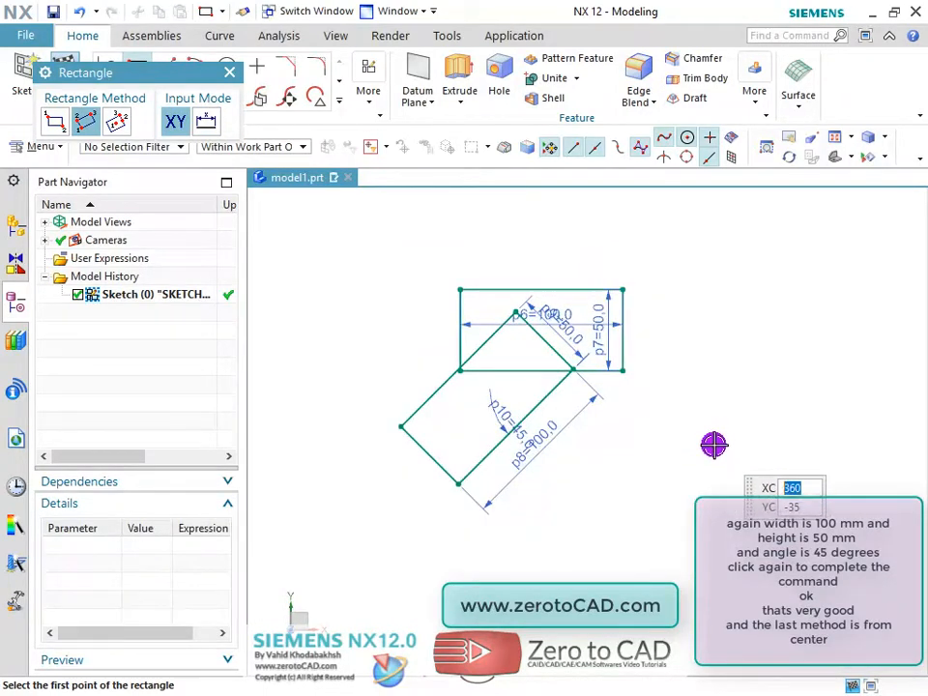
scroll(698, 445, "down", 3)
scroll(785, 482, "up", 3)
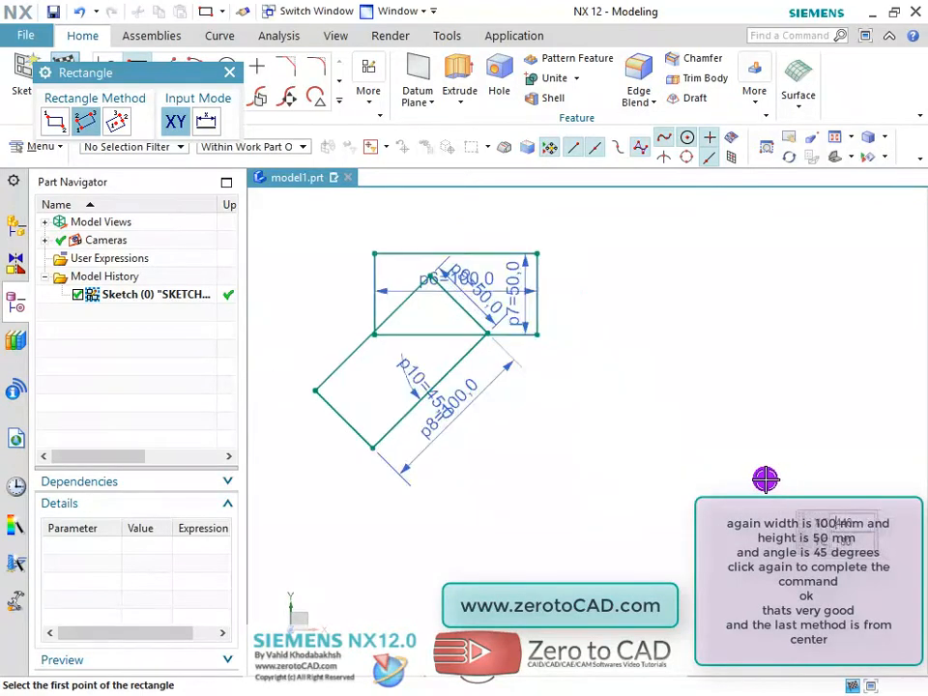
left_click(115, 121)
left_click(204, 120)
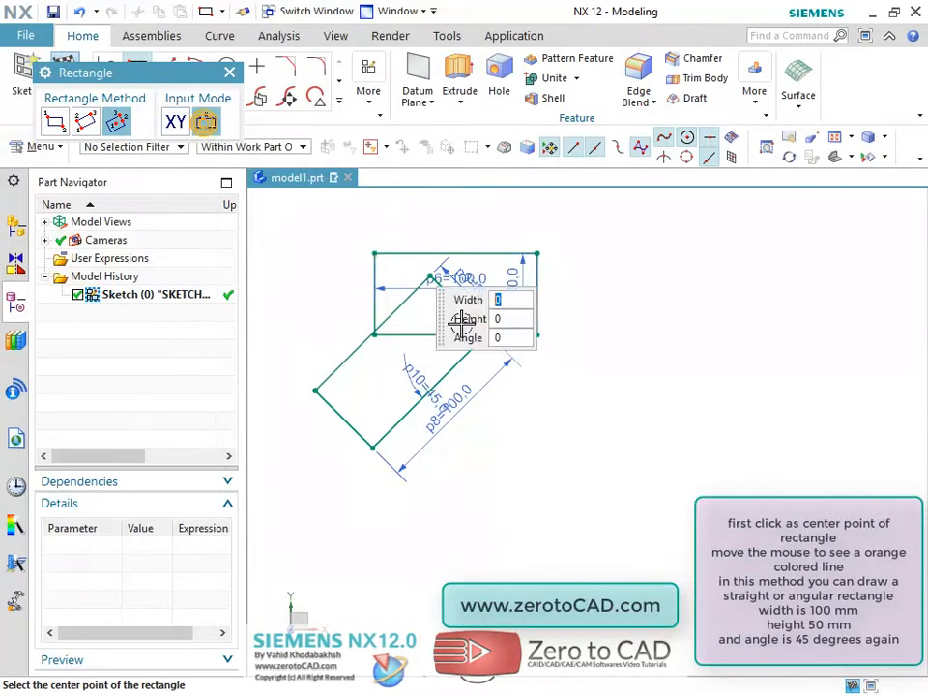
left_click(679, 534)
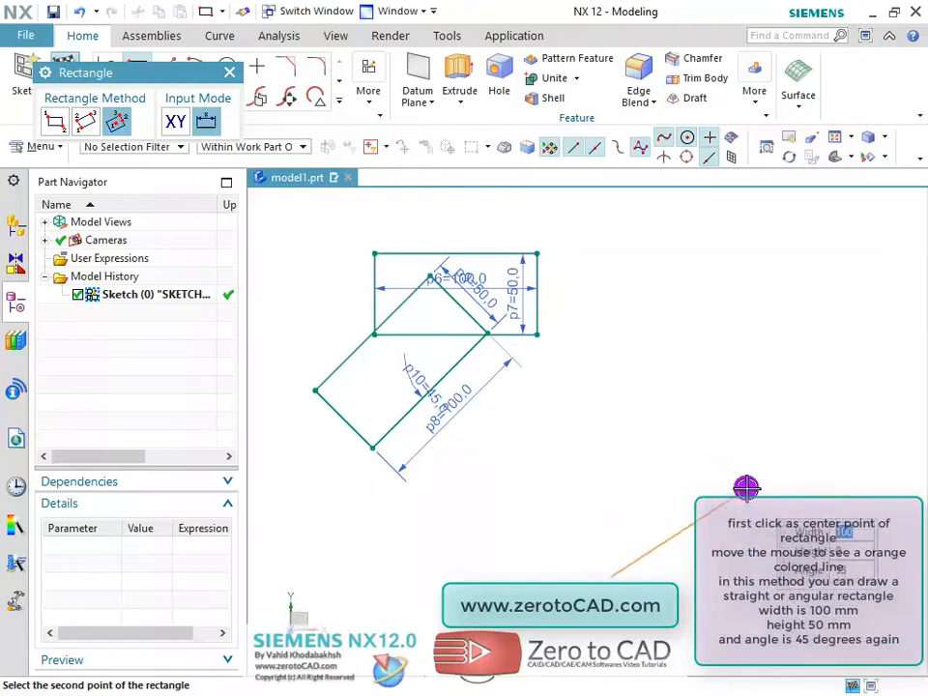
scroll(700, 480, "down", 1)
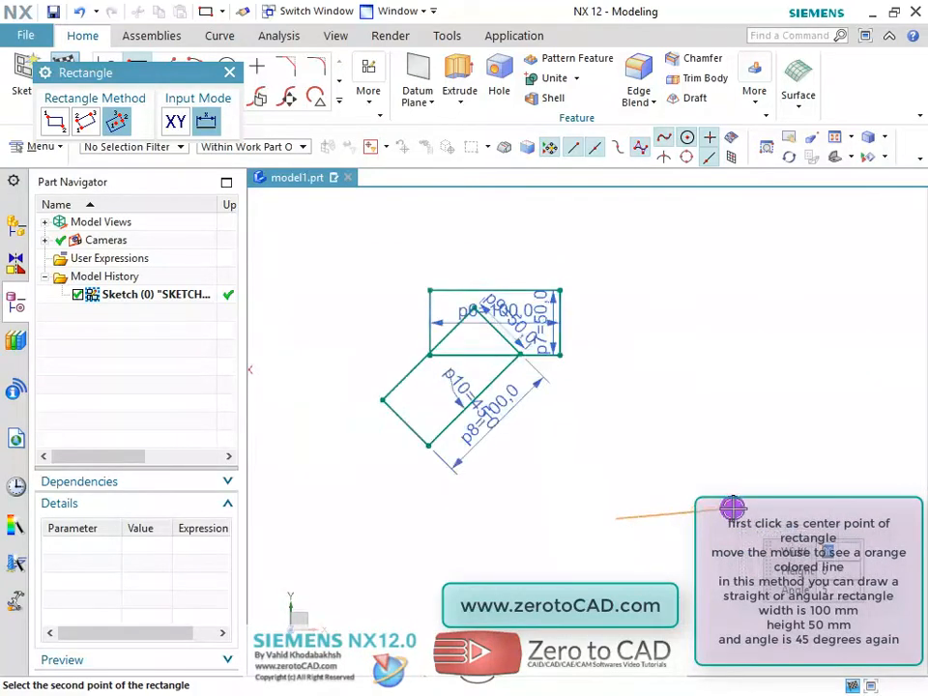
scroll(705, 482, "up", 1)
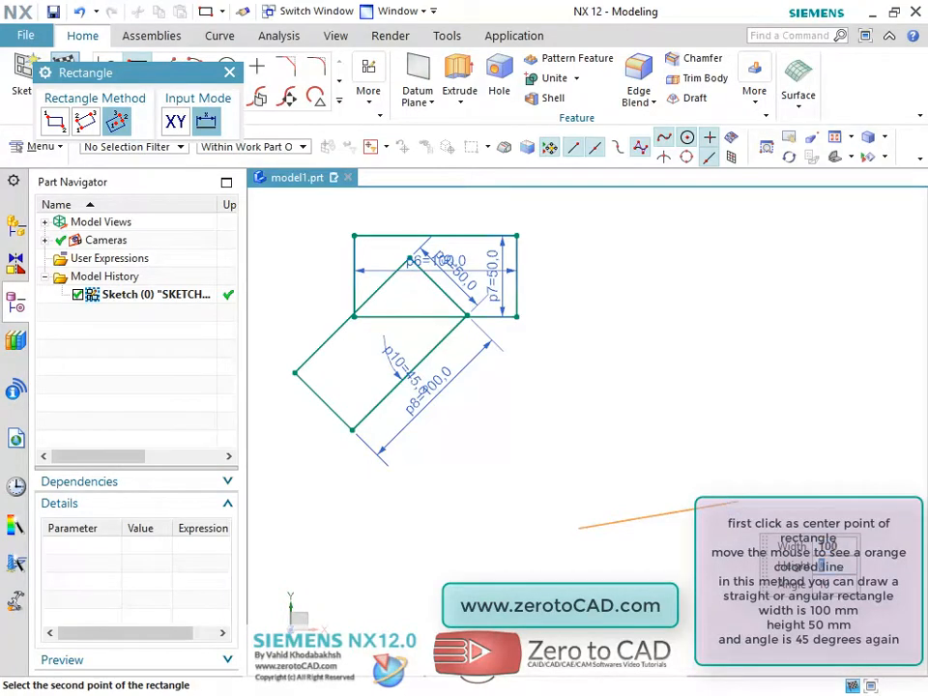
key("Tab")
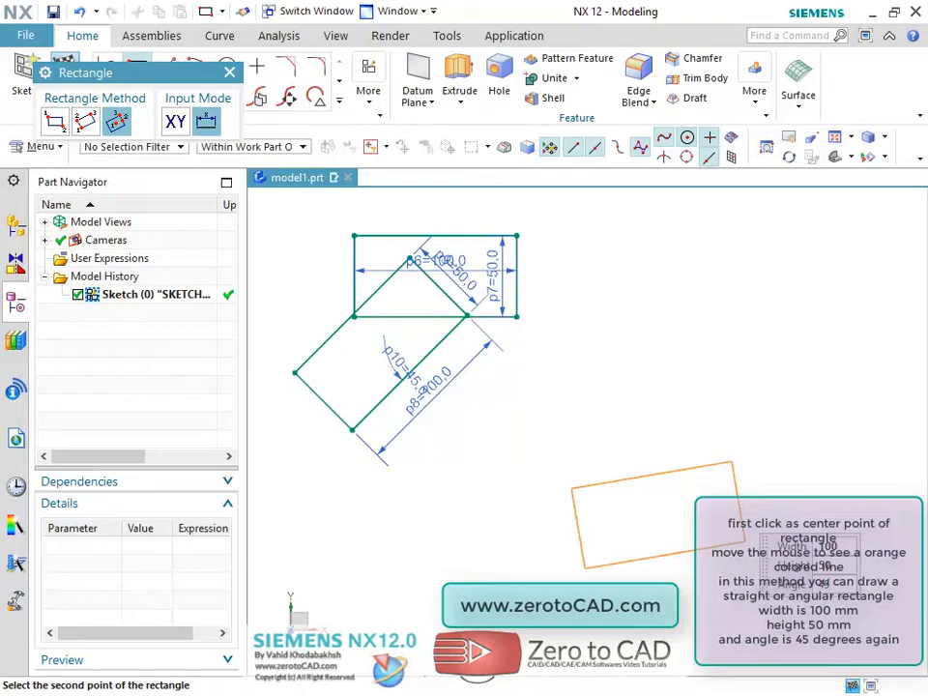
key("Return")
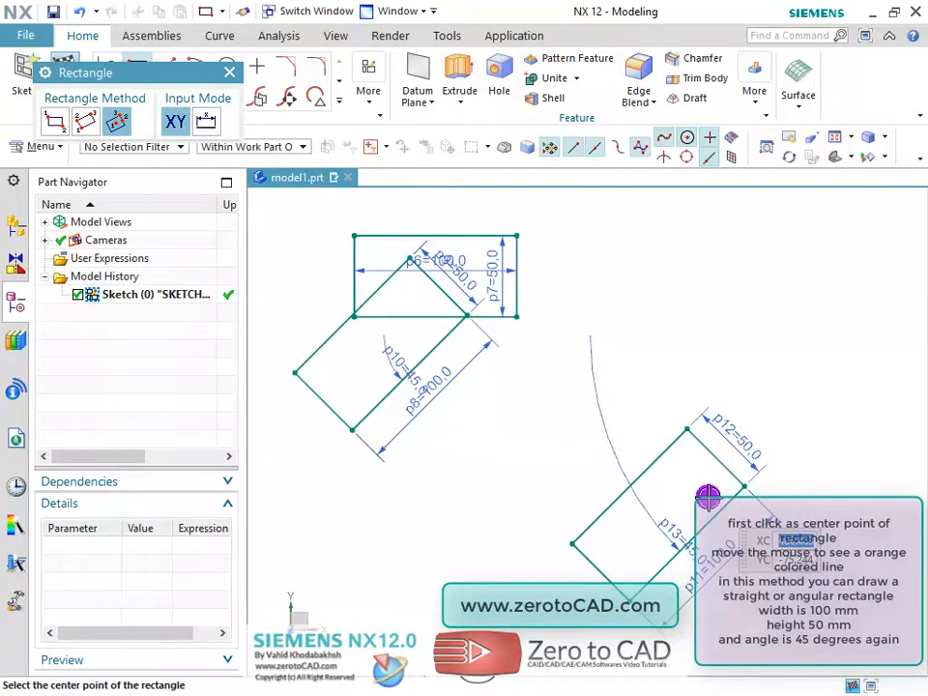
key("Escape")
Delete the three rectangles and the remaining three-point arc from the sketch.
scroll(649, 440, "down", 2)
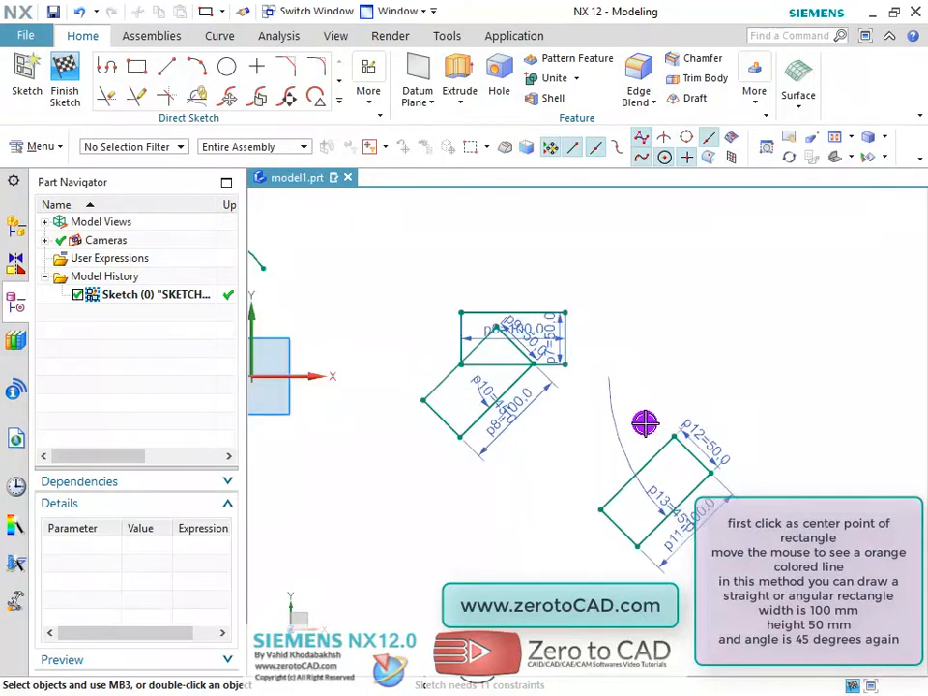
scroll(624, 411, "up", 1)
scroll(598, 437, "down", 3)
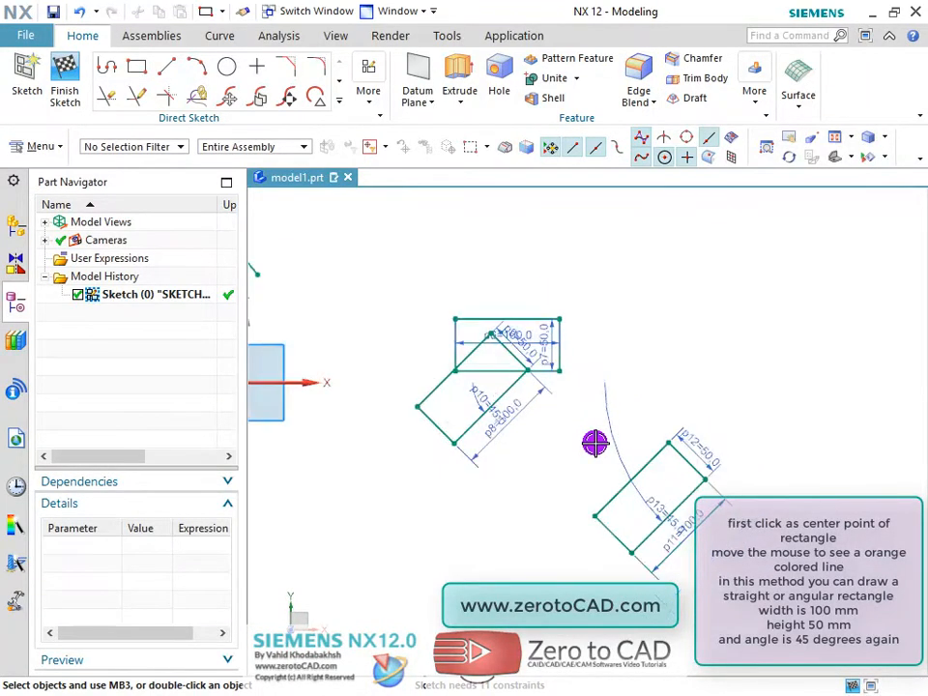
scroll(390, 436, "up", 3)
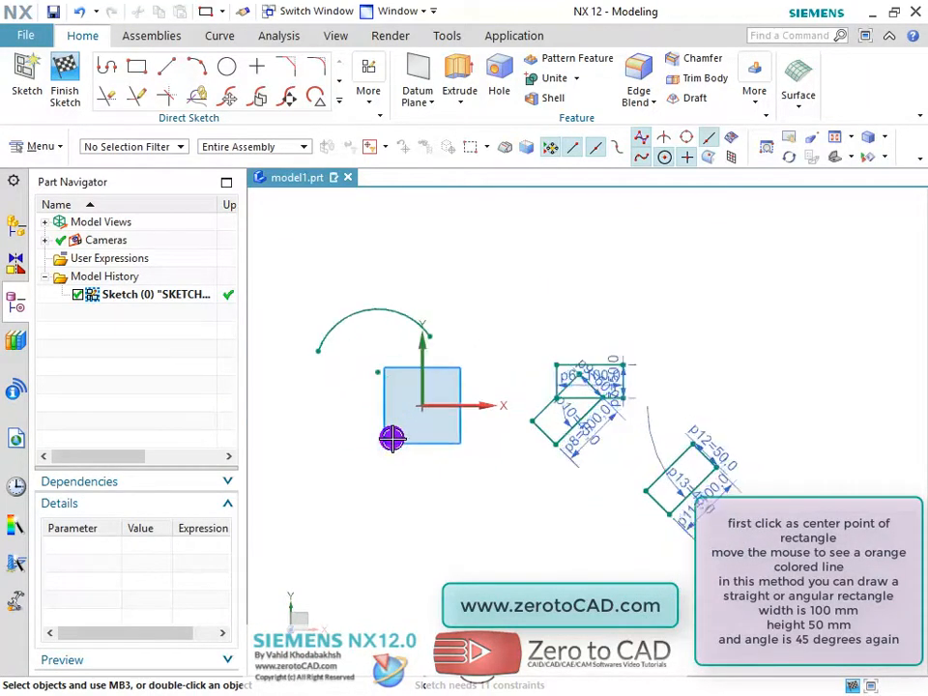
scroll(439, 432, "down", 1)
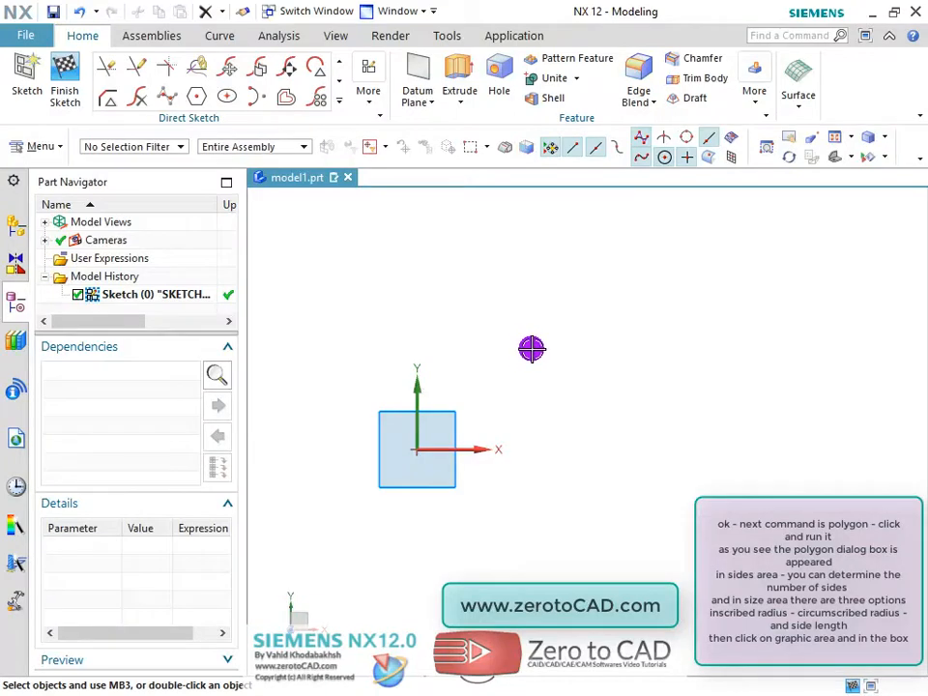
Start the Polygon command with 6 sides, sized by inscribed radius.
left_click(339, 61)
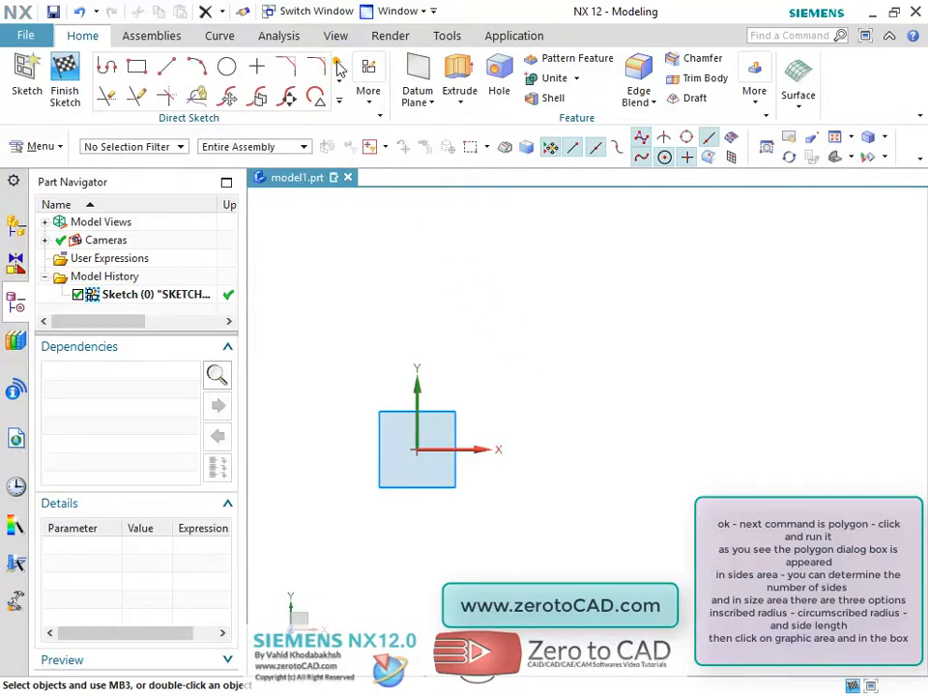
left_click(339, 81)
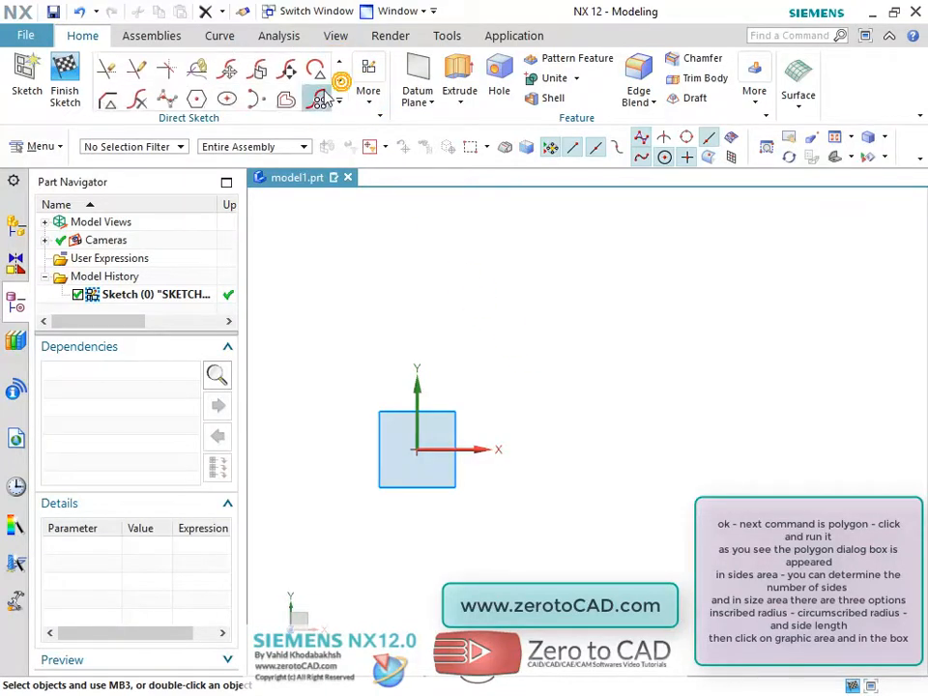
left_click(195, 97)
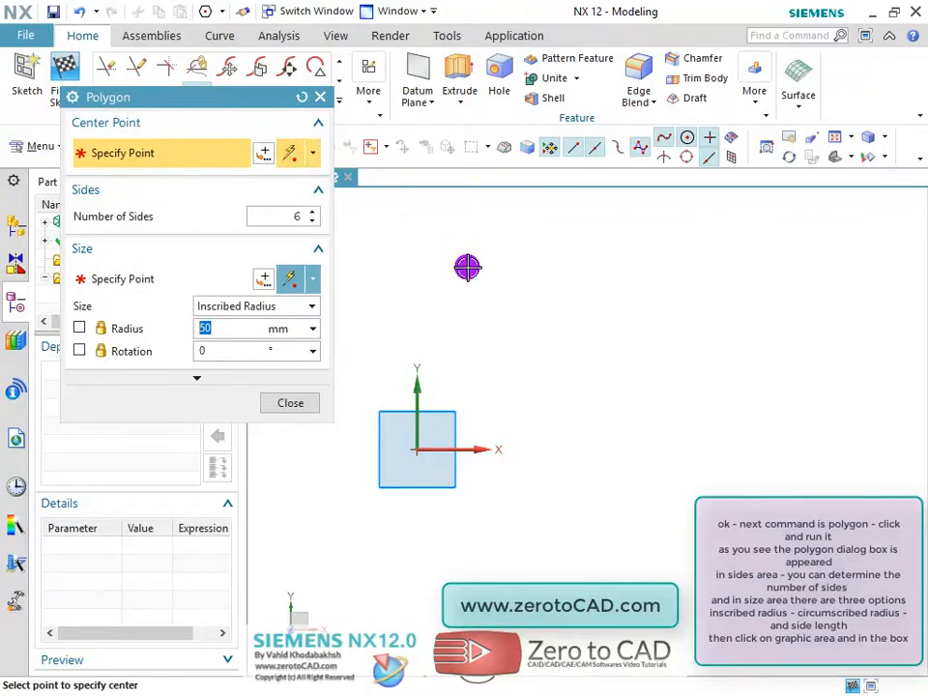
left_click_drag(161, 102, 184, 108)
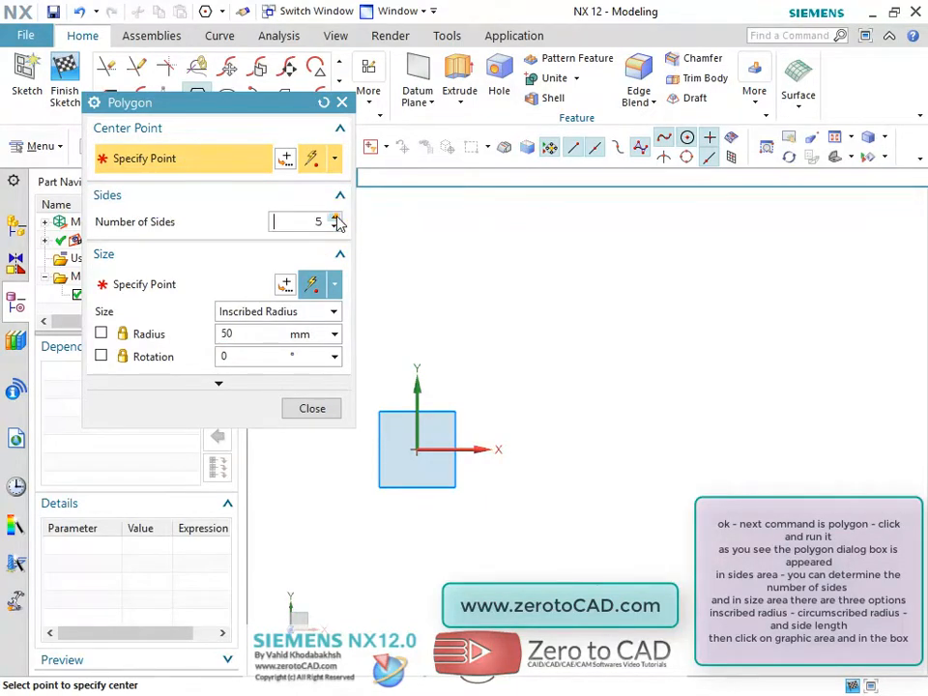
left_click(335, 218)
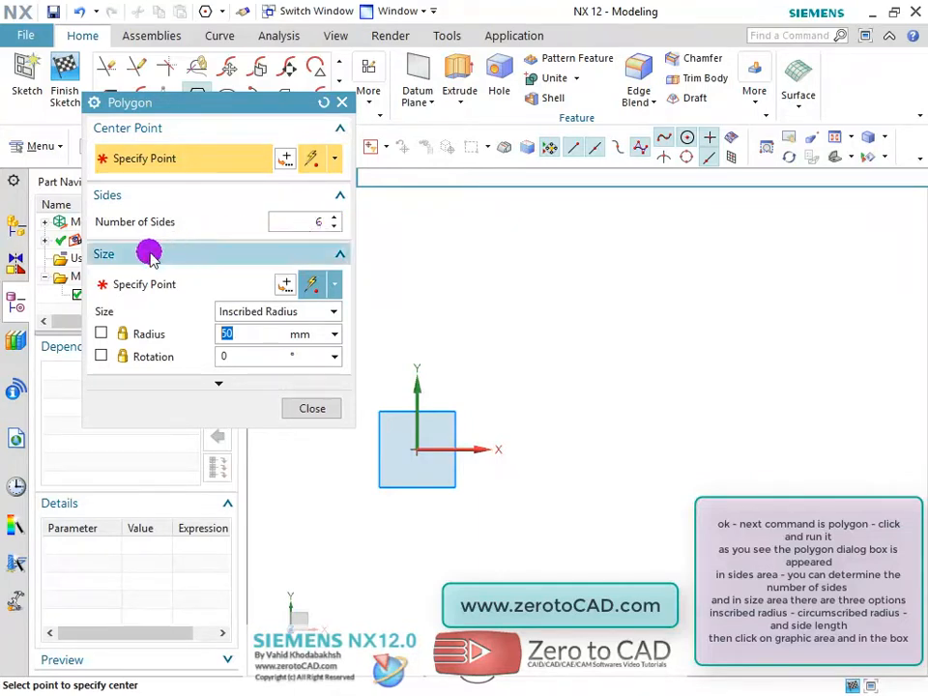
left_click(341, 259)
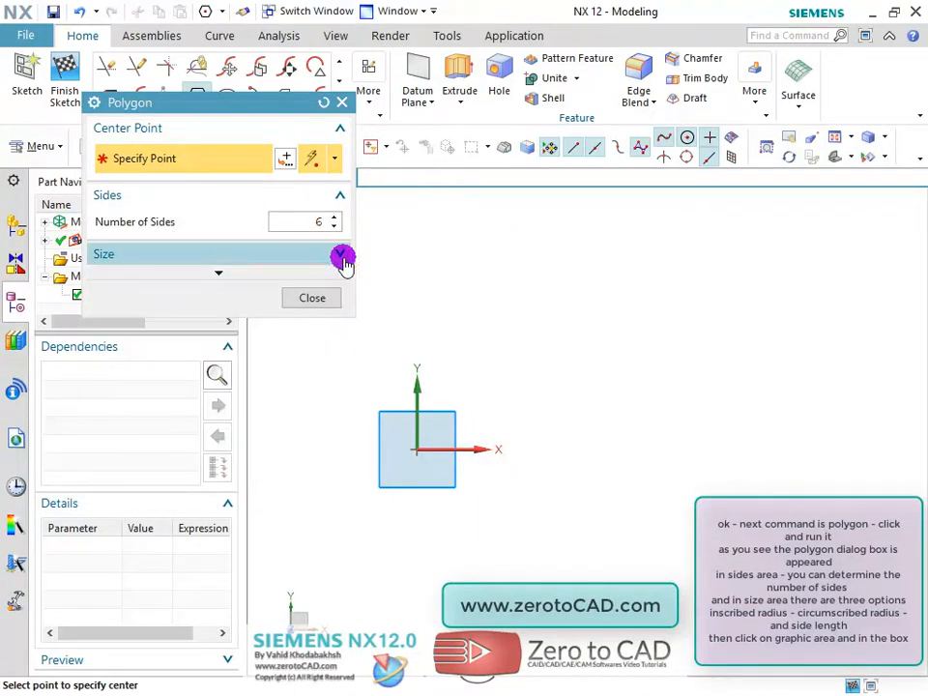
left_click(342, 253)
left_click(332, 311)
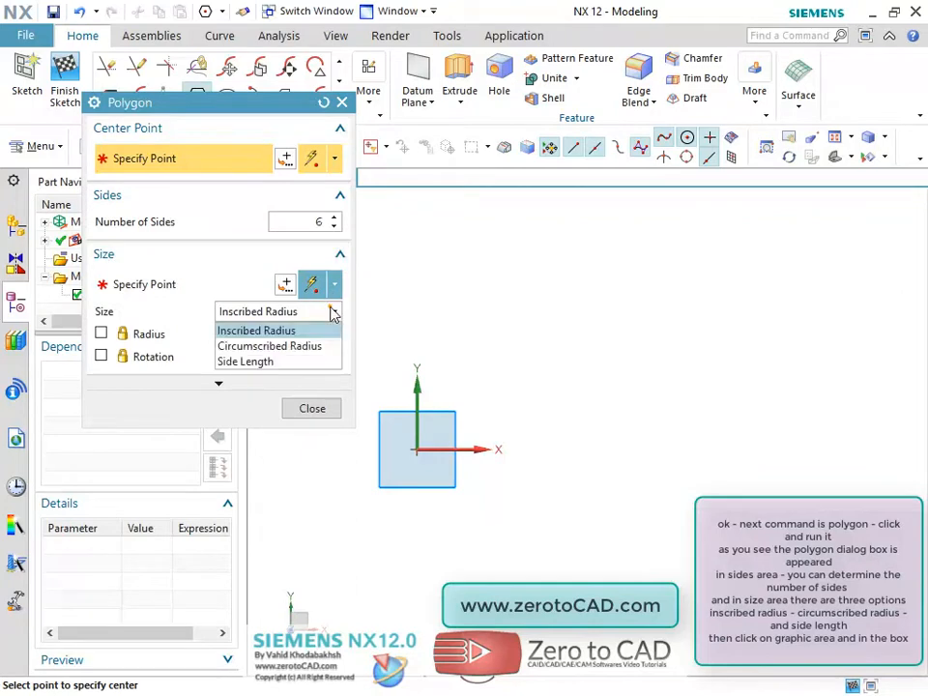
left_click(290, 330)
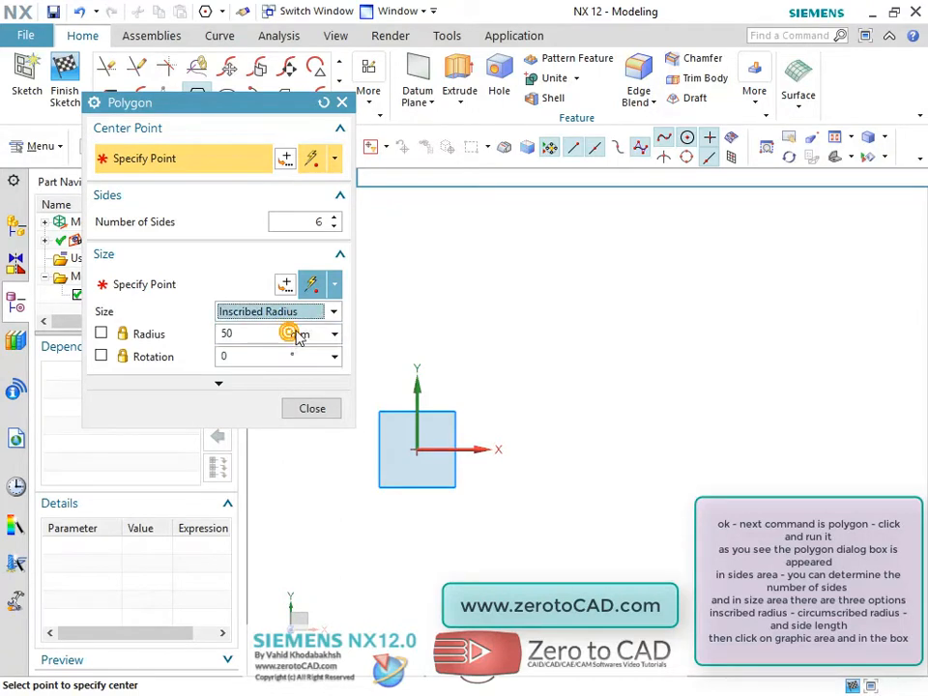
Place the hexagon above and to the right of the origin with a 50 mm inscribed radius and 0 degree rotation, and end the command.
left_click(642, 342)
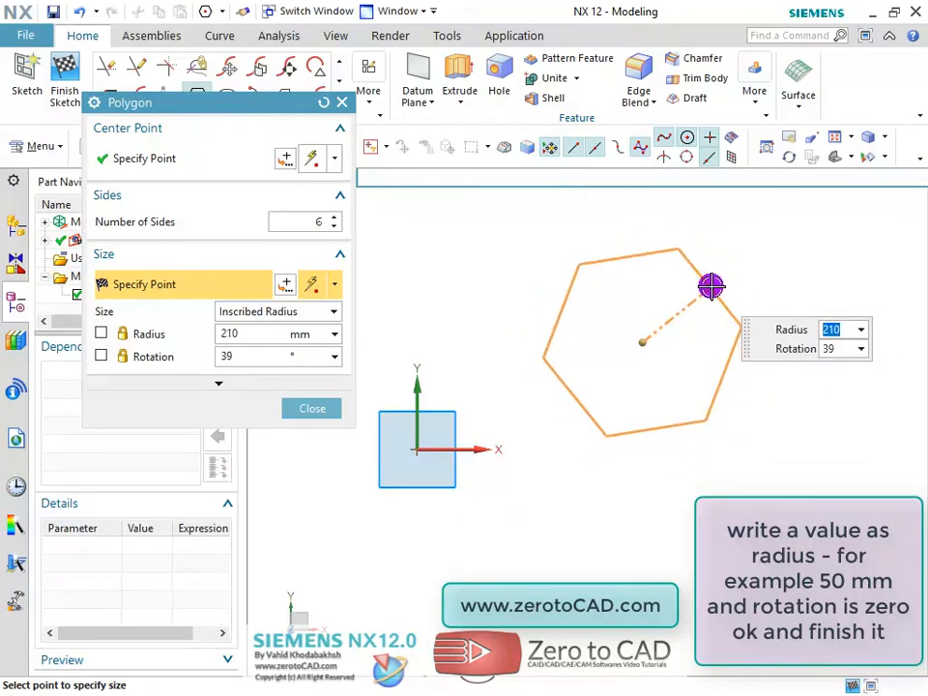
key("Tab")
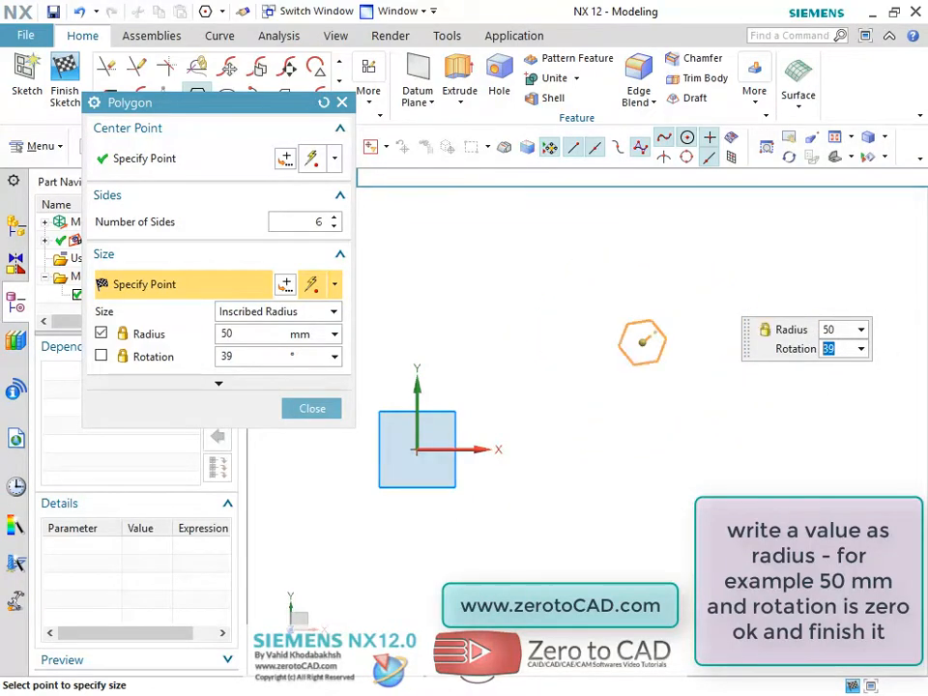
scroll(659, 305, "up", 5)
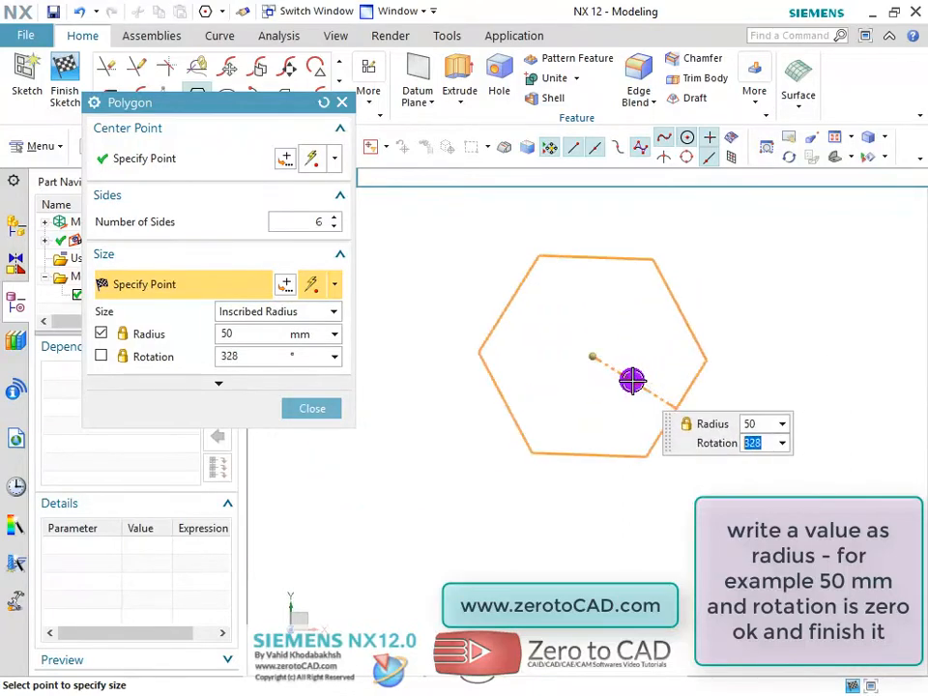
key("Return")
left_click(706, 334)
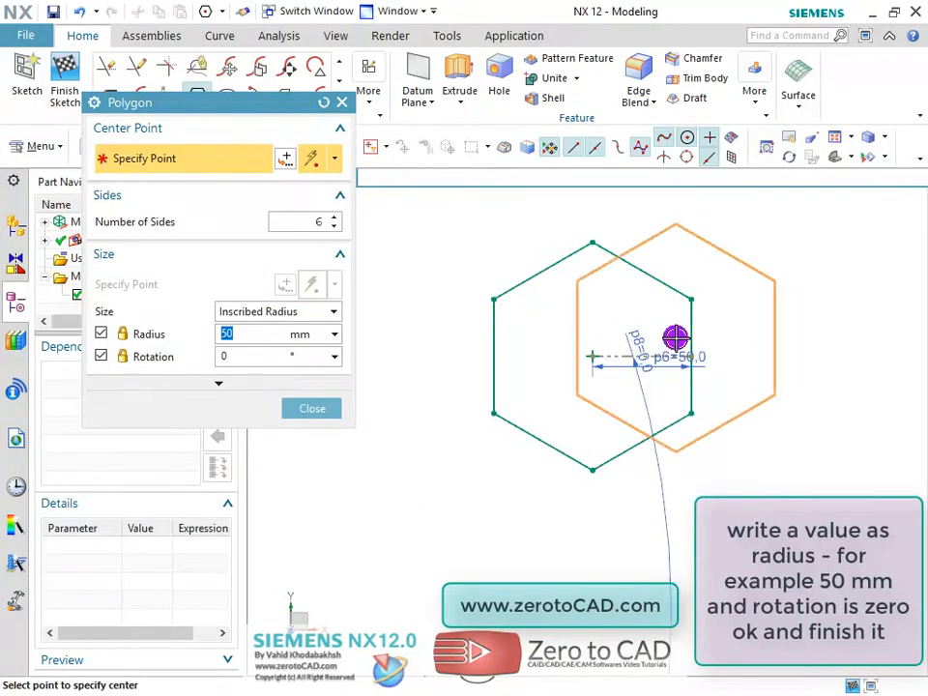
left_click(323, 408)
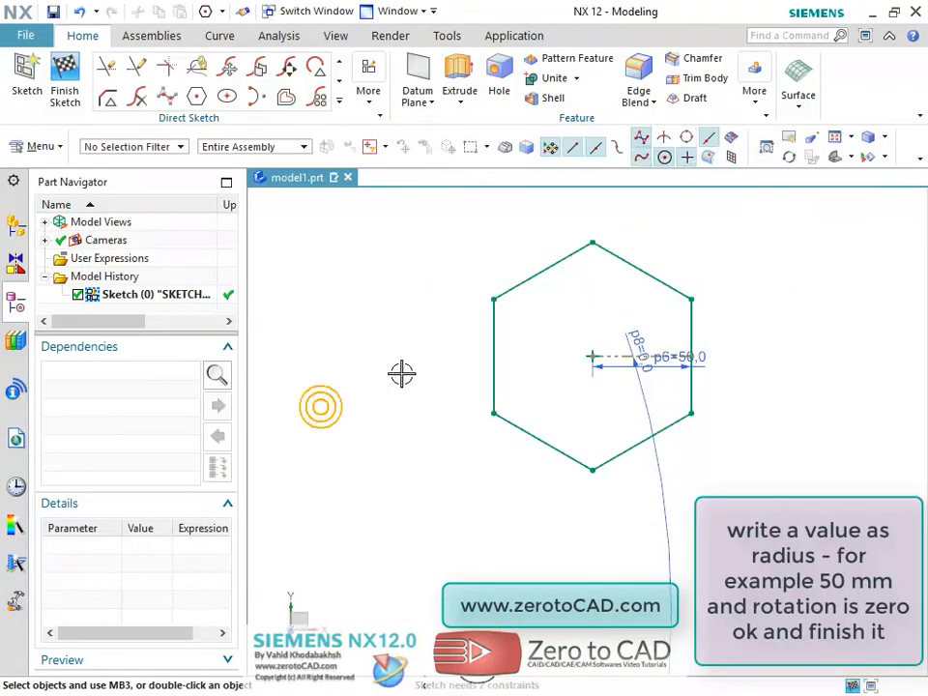
Start a closed ellipse and place its center to the right of the hexagon.
scroll(483, 345, "down", 4)
scroll(497, 356, "up", 3)
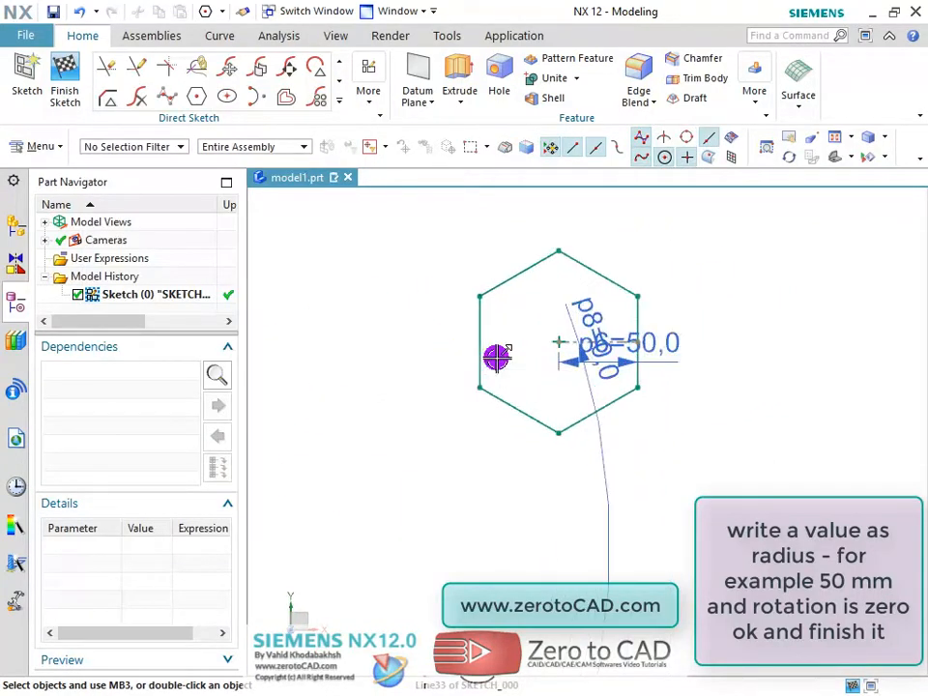
scroll(644, 295, "up", 2)
scroll(667, 305, "down", 4)
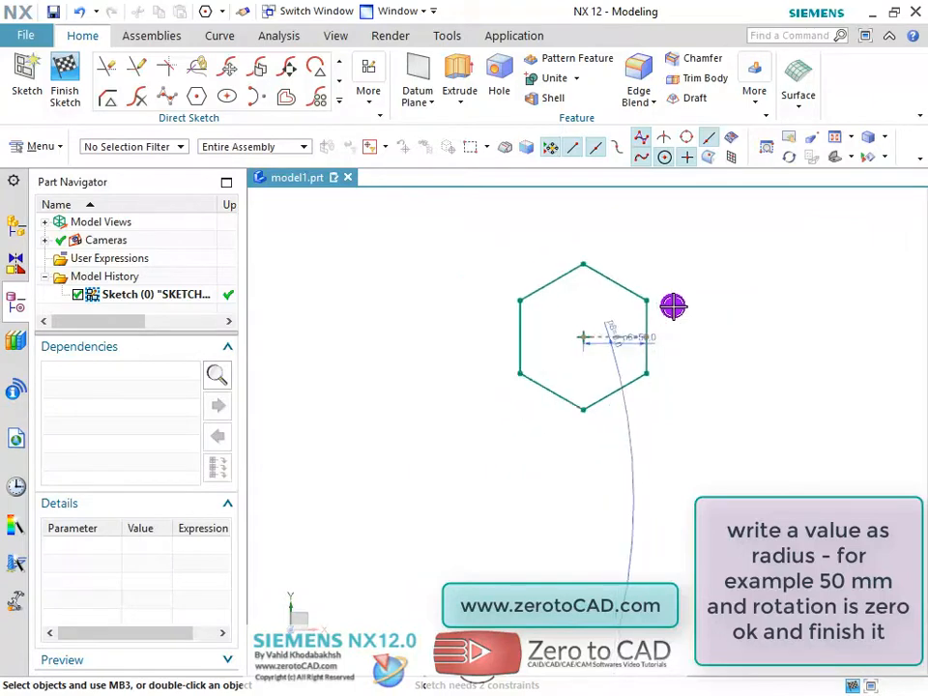
scroll(715, 304, "up", 2)
middle_click_drag(752, 302, 555, 325, "shift")
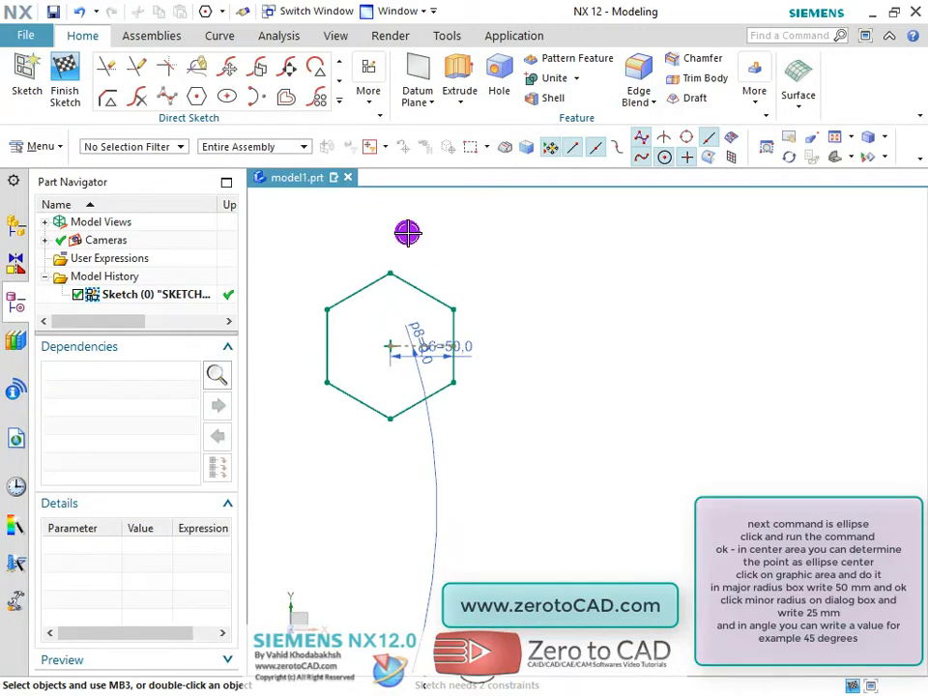
left_click(229, 99)
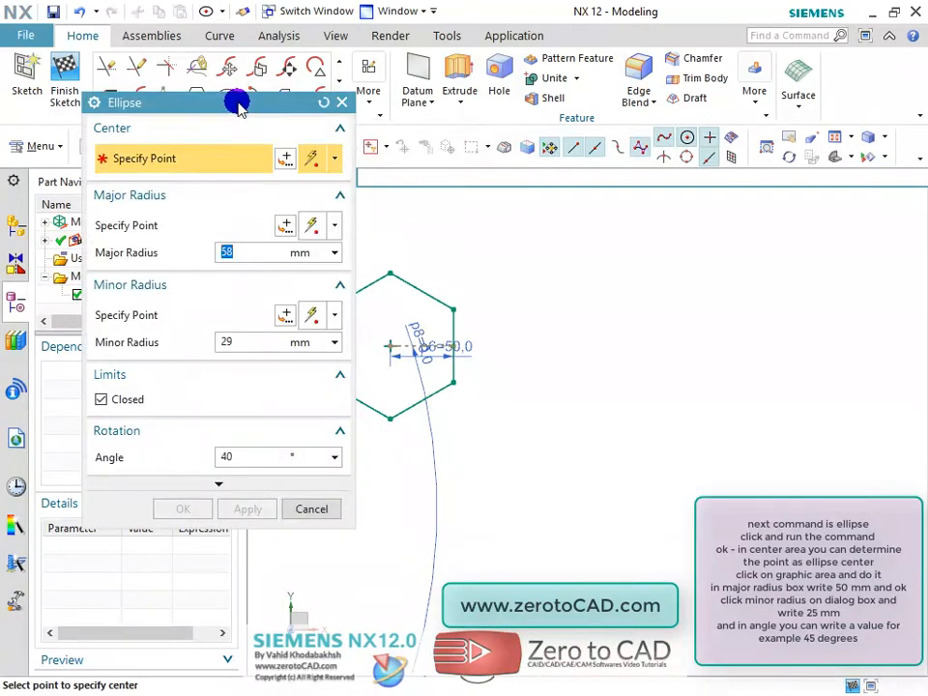
left_click_drag(232, 109, 209, 107)
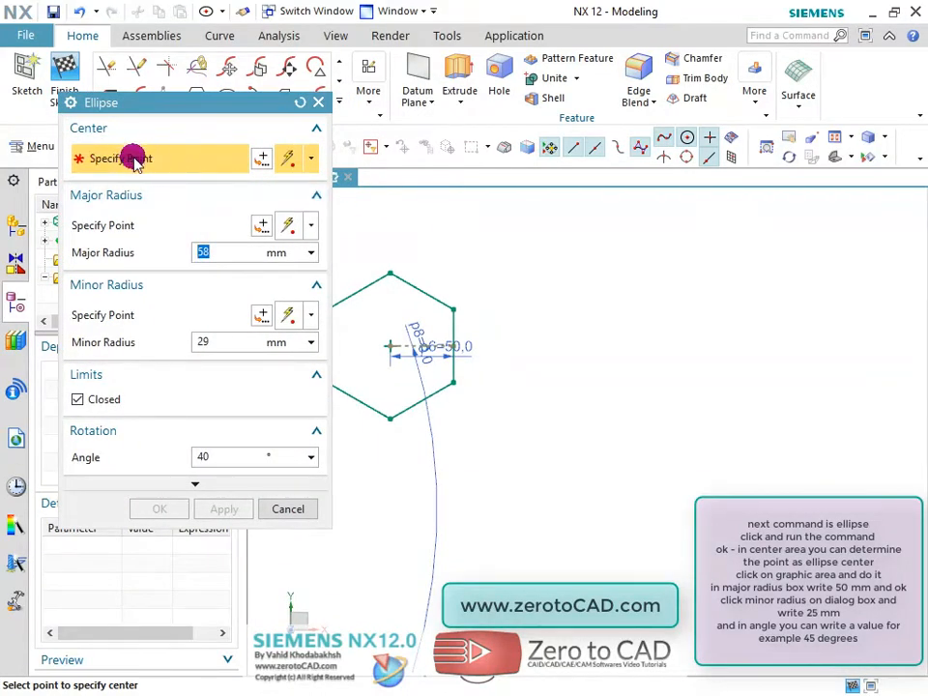
left_click(675, 346)
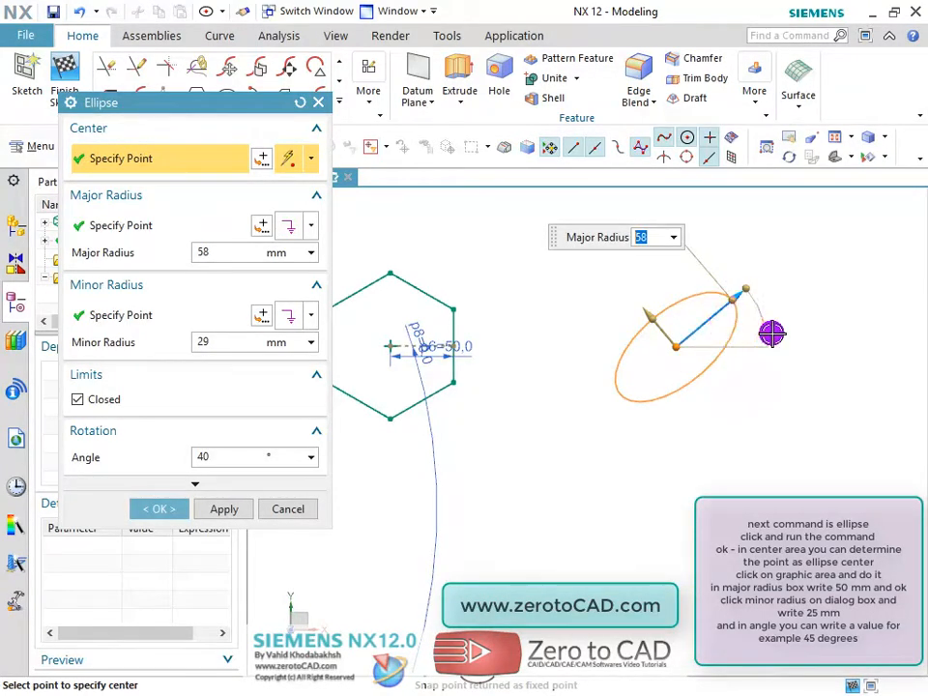
scroll(764, 300, "up", 4)
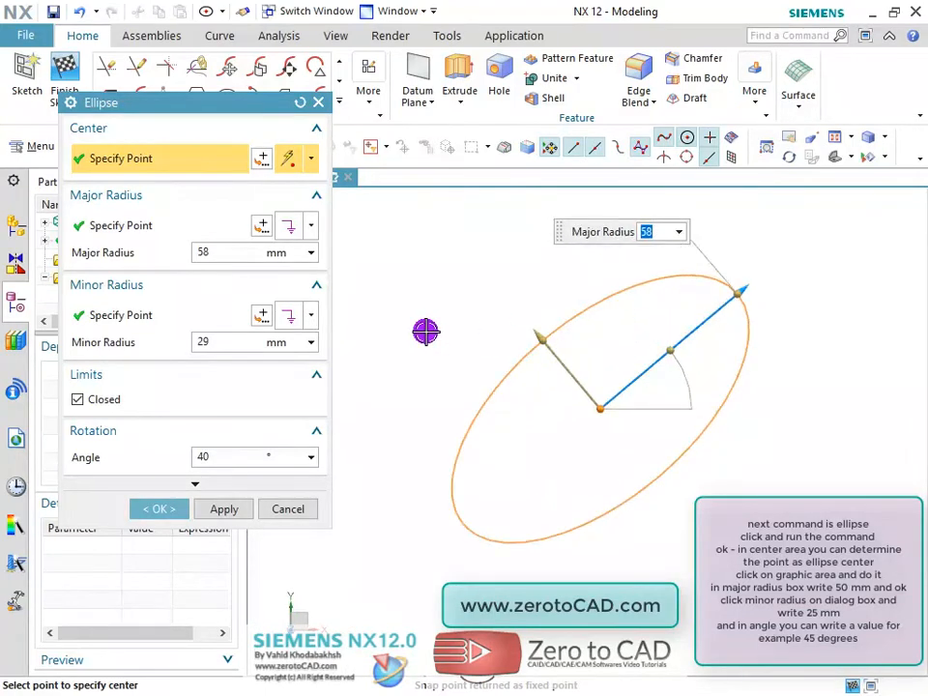
Set the ellipse's major radius to 50 mm, minor radius to 25 mm and rotation angle to 45 degrees.
left_click(174, 290)
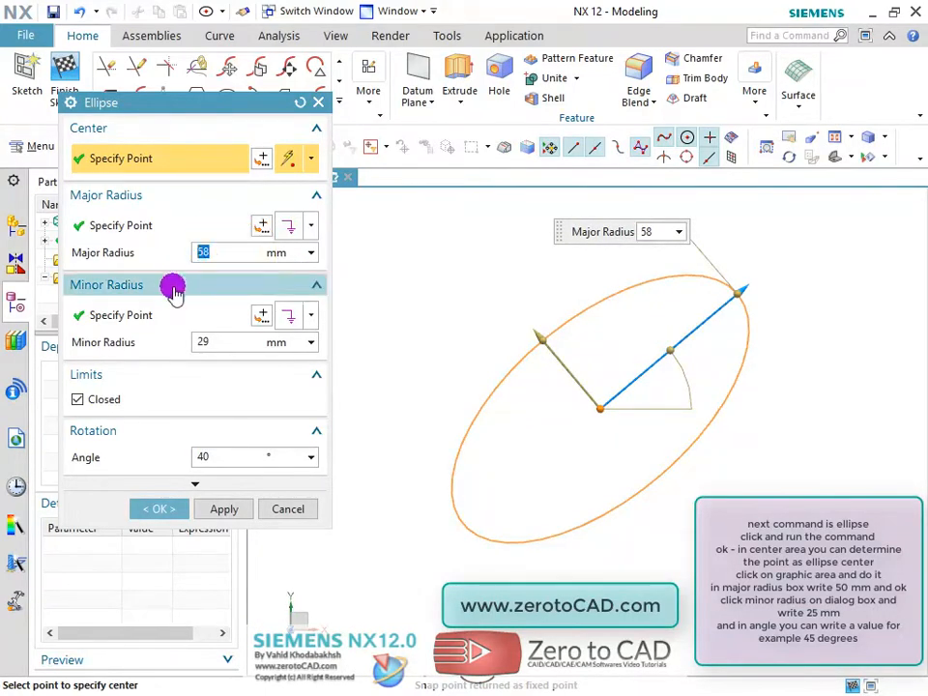
left_click(174, 290)
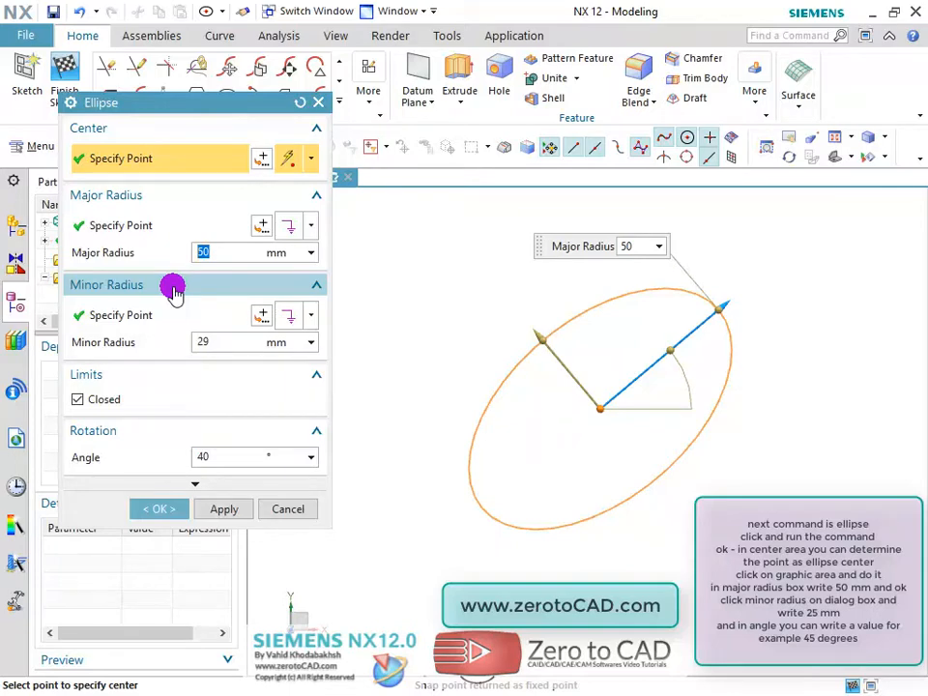
left_click(206, 343)
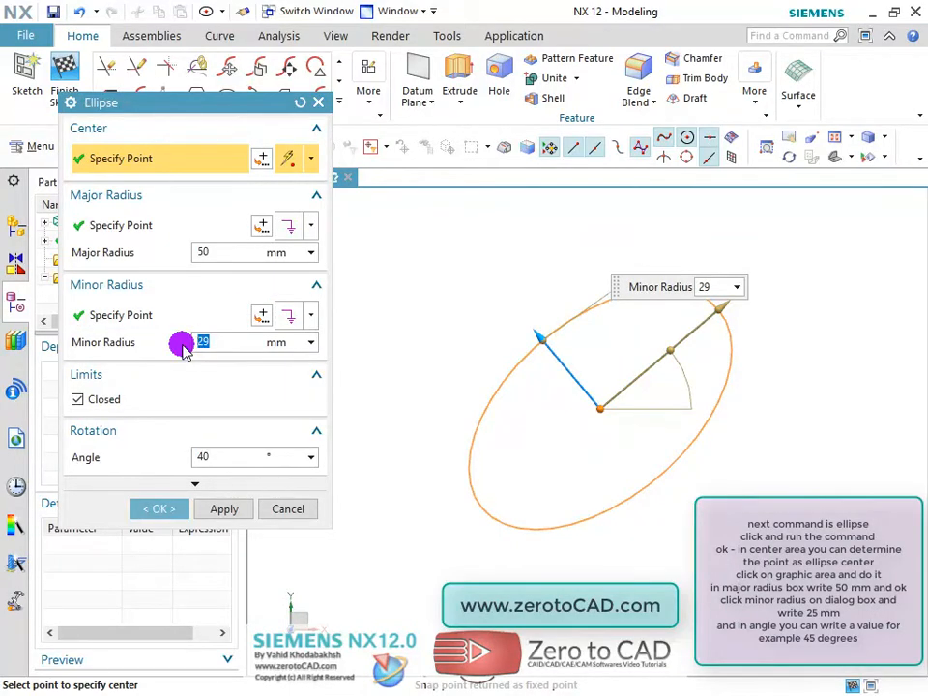
left_click(182, 345)
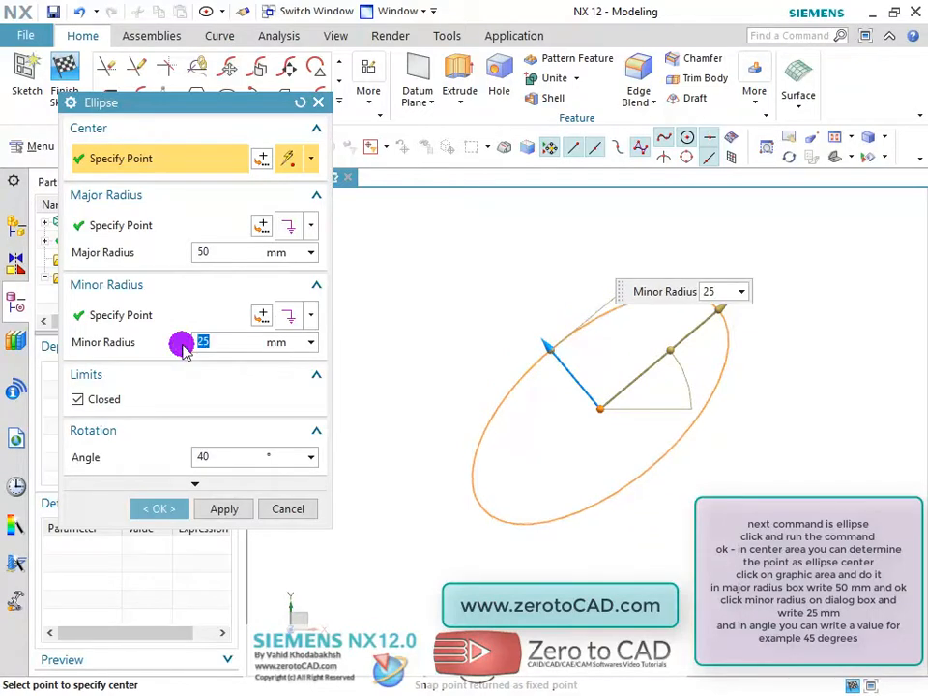
left_click(207, 459)
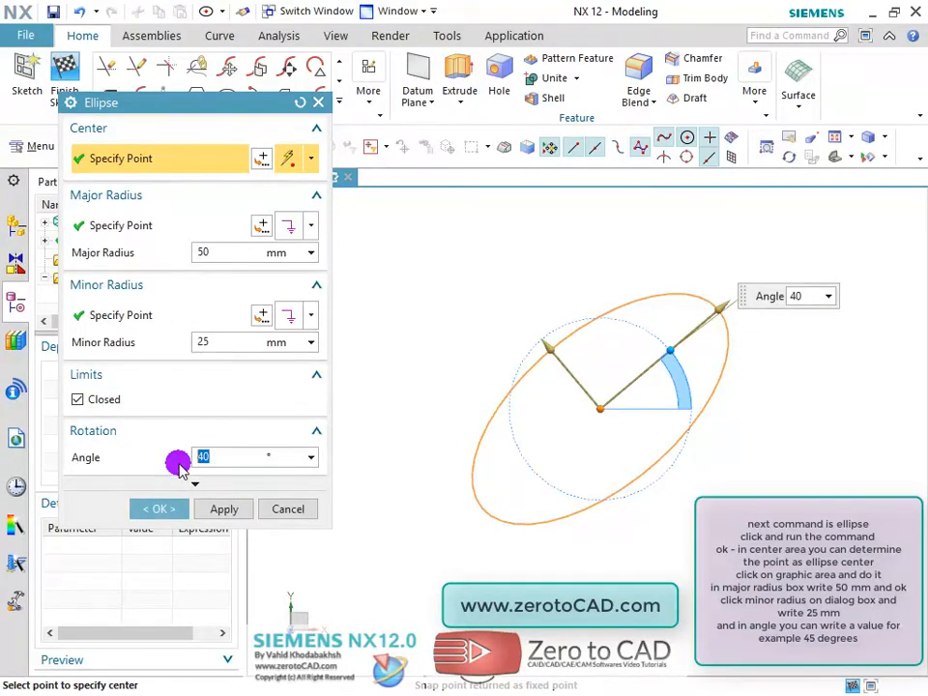
left_click(177, 465)
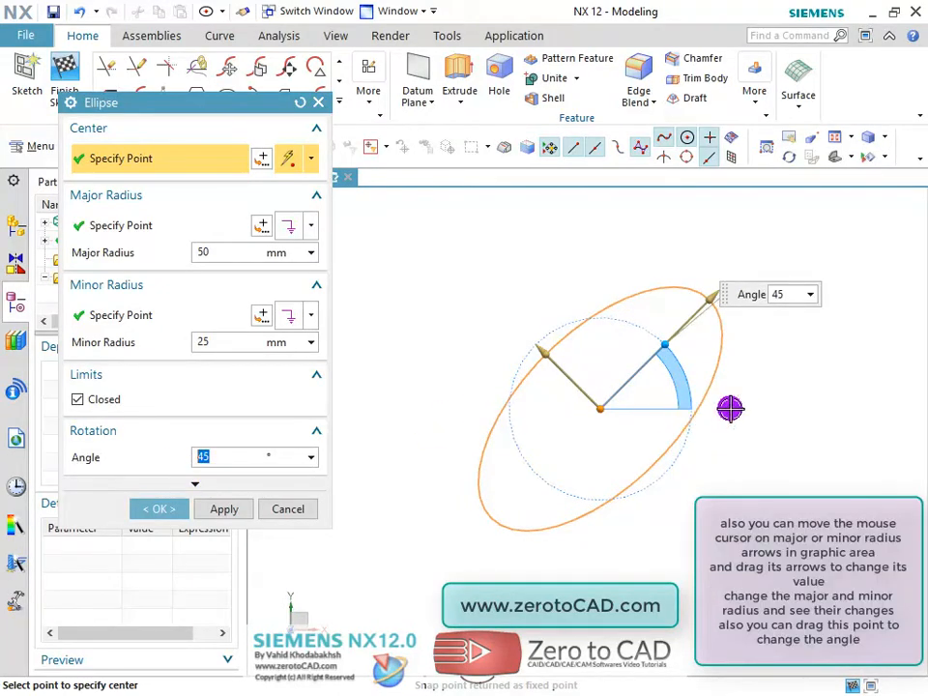
Reshape the ellipse with its handles to a major radius of 55 mm, minor radius of about 20 mm and angle of 41 degrees, and create it.
scroll(755, 380, "up", 1)
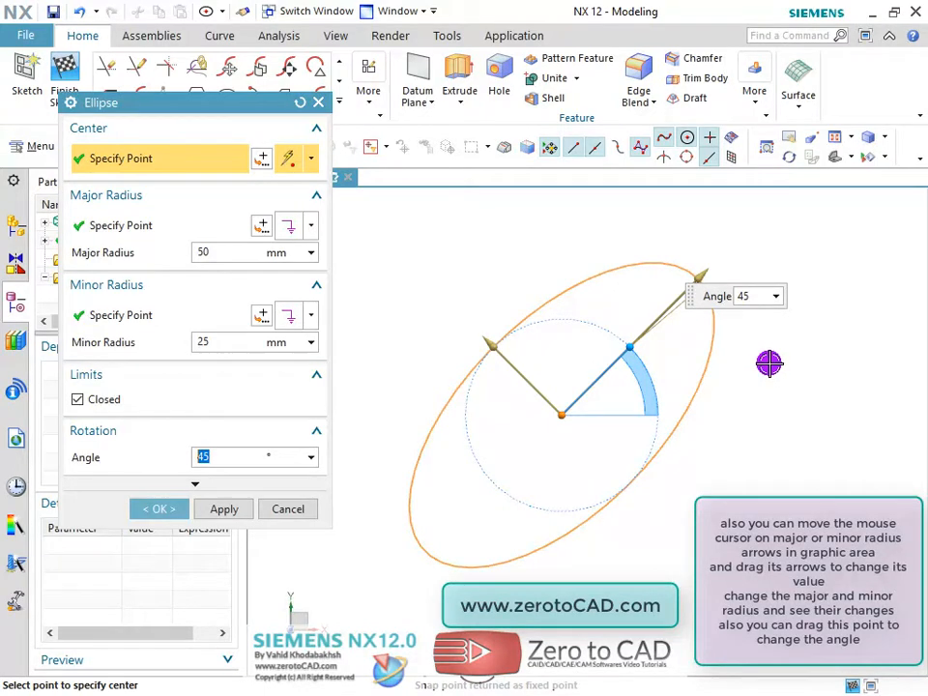
mouse_move(699, 274)
left_mouse_down()
mouse_move(793, 199)
mouse_move(673, 321)
mouse_move(837, 188)
mouse_move(767, 262)
mouse_move(695, 293)
left_mouse_up()
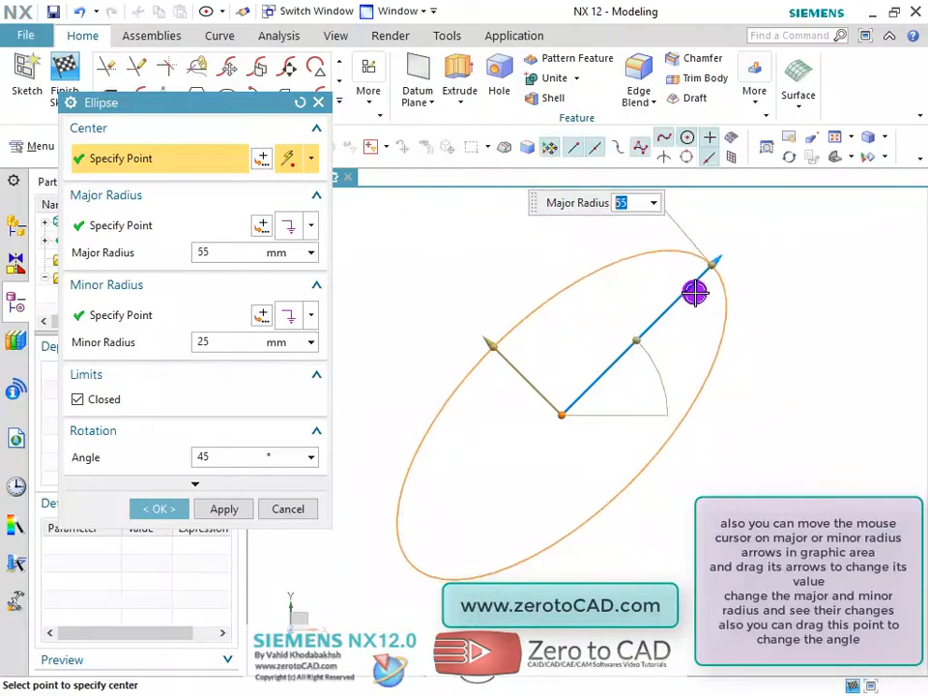
left_click_drag(492, 341, 507, 359)
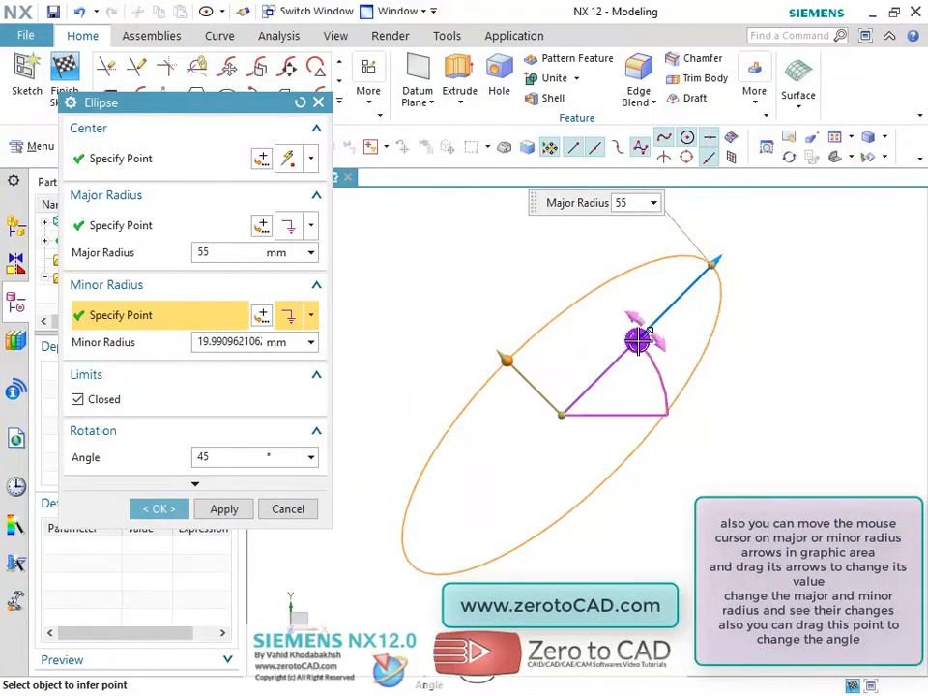
mouse_move(637, 341)
left_mouse_down()
mouse_move(607, 317)
mouse_move(580, 328)
mouse_move(591, 306)
mouse_move(641, 347)
mouse_move(652, 398)
mouse_move(643, 441)
mouse_move(594, 475)
mouse_move(522, 468)
mouse_move(502, 429)
mouse_move(516, 371)
mouse_move(563, 344)
mouse_move(616, 360)
mouse_move(640, 382)
mouse_move(626, 358)
left_mouse_up()
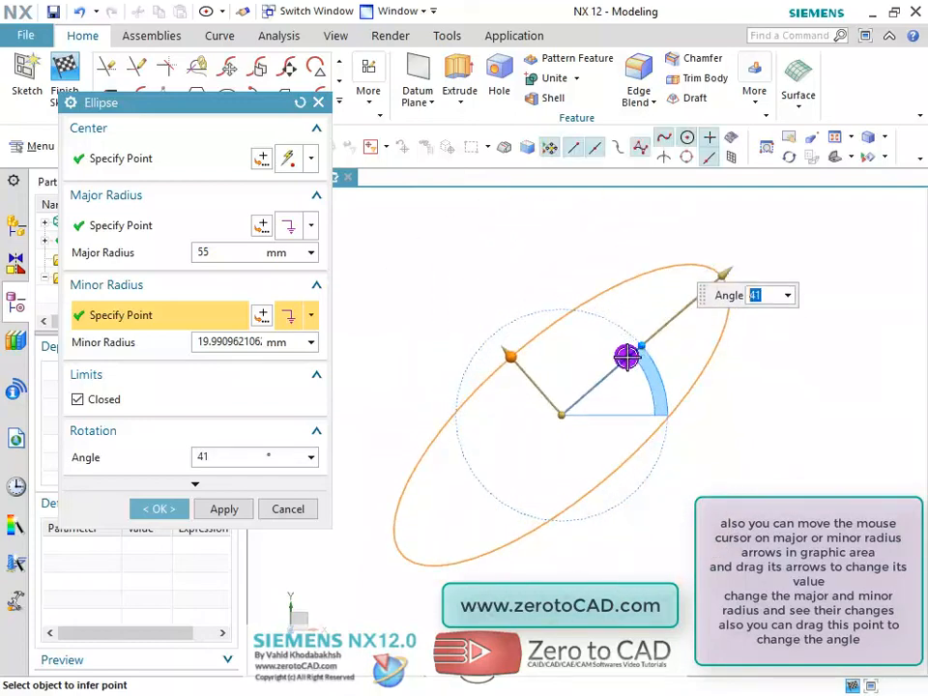
left_click(174, 509)
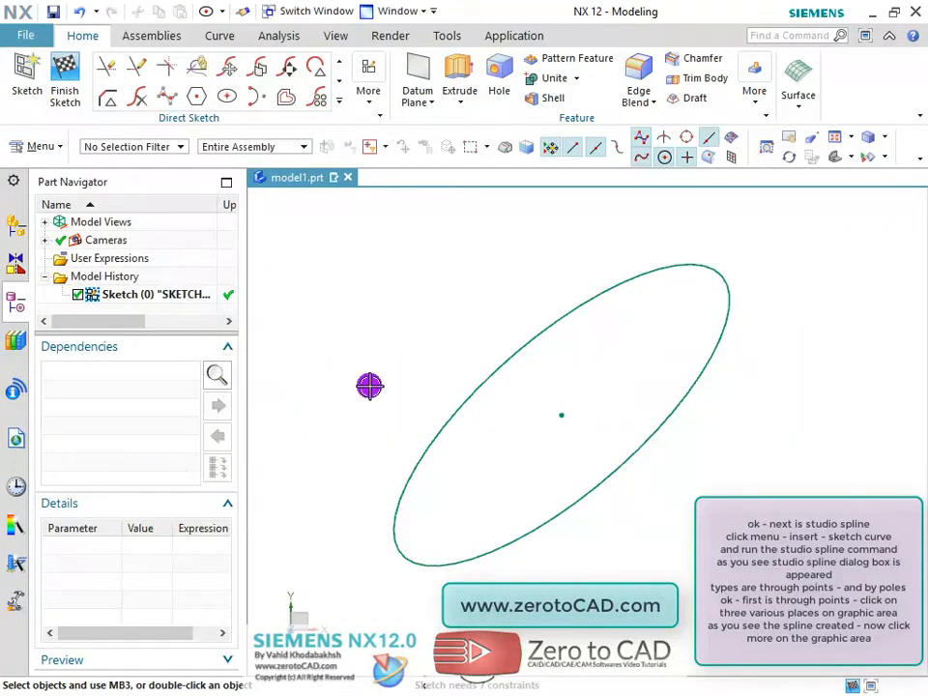
Start a Studio Spline sketch curve and set its type to Through Points.
scroll(372, 388, "down", 3)
scroll(653, 420, "up", 3)
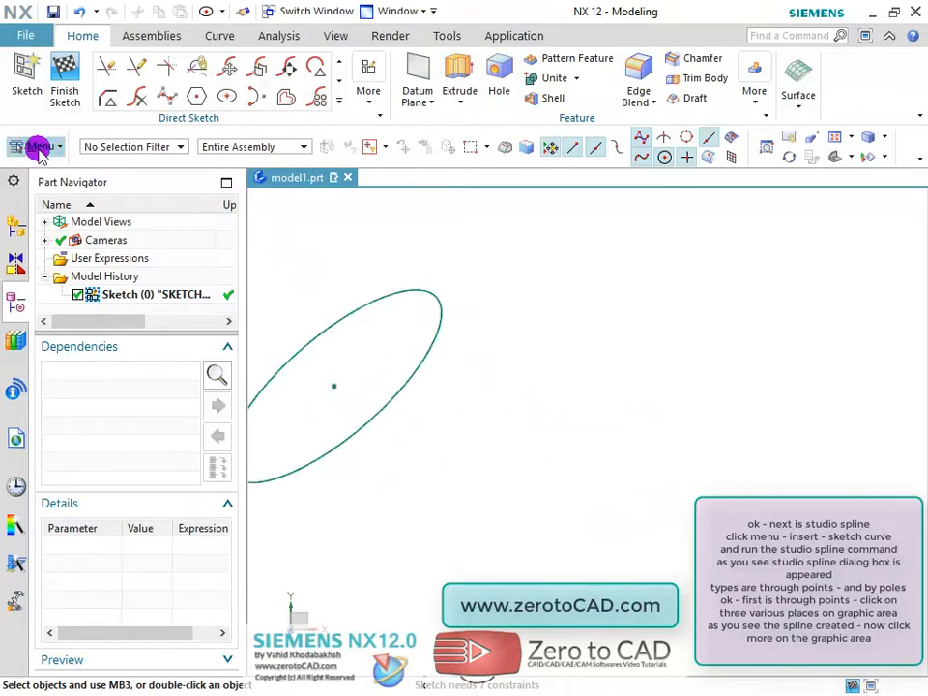
left_click(38, 147)
mouse_move(55, 238)
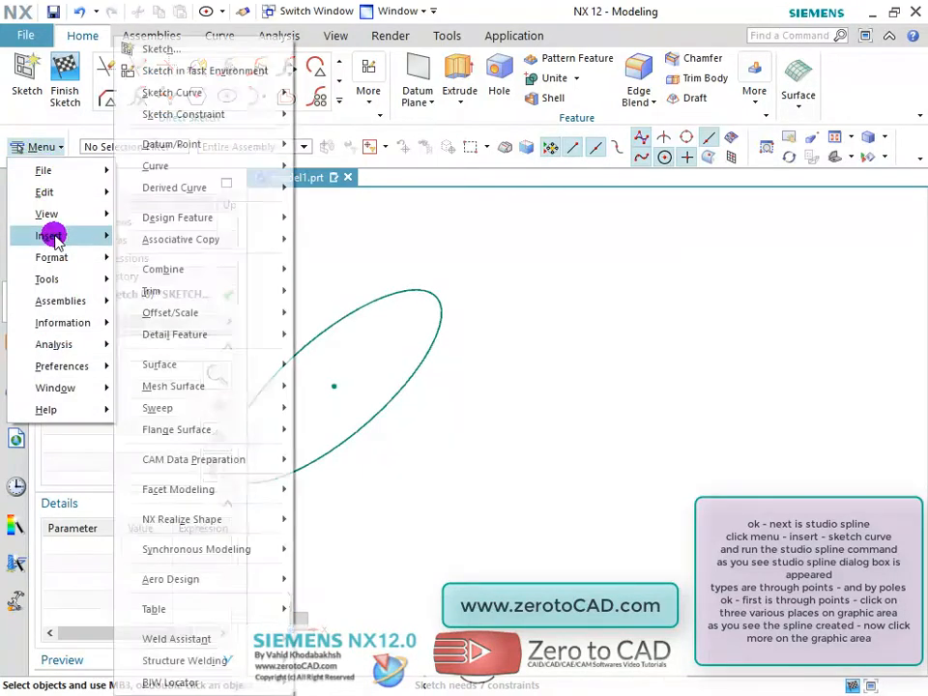
mouse_move(194, 97)
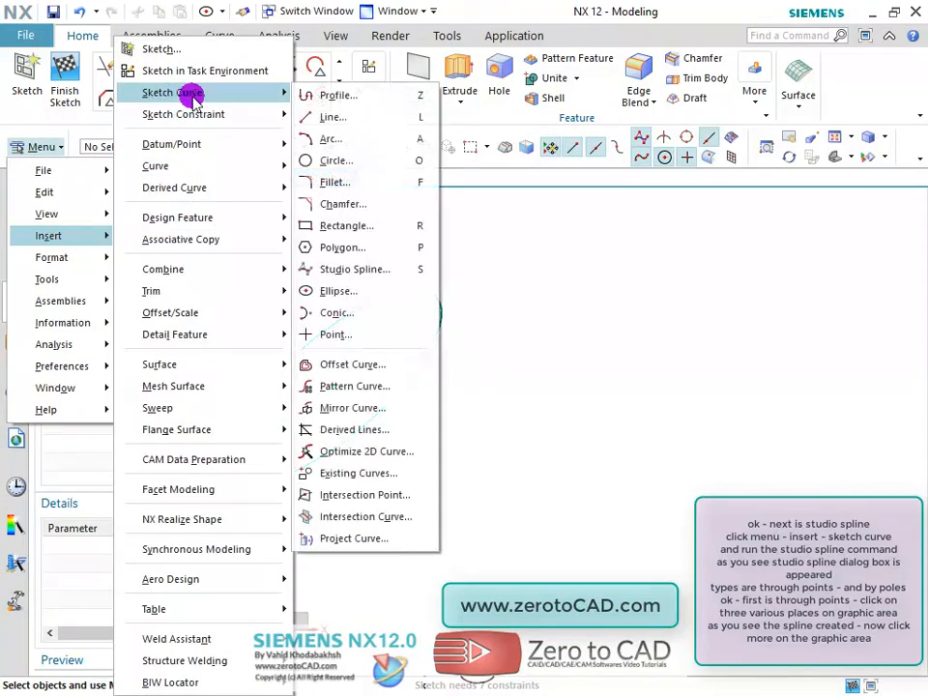
left_click(357, 269)
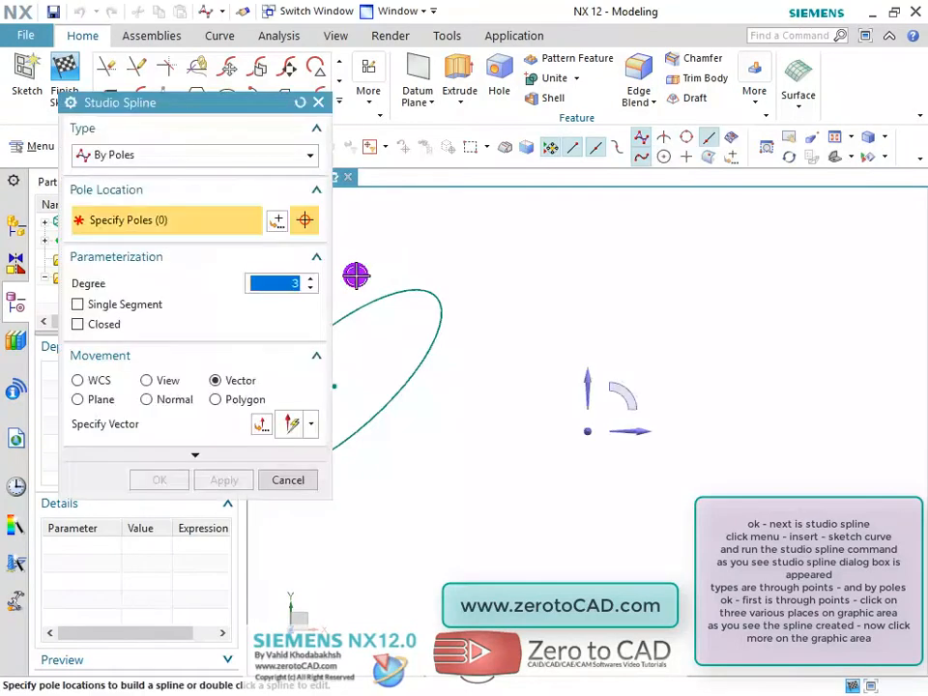
left_click(157, 160)
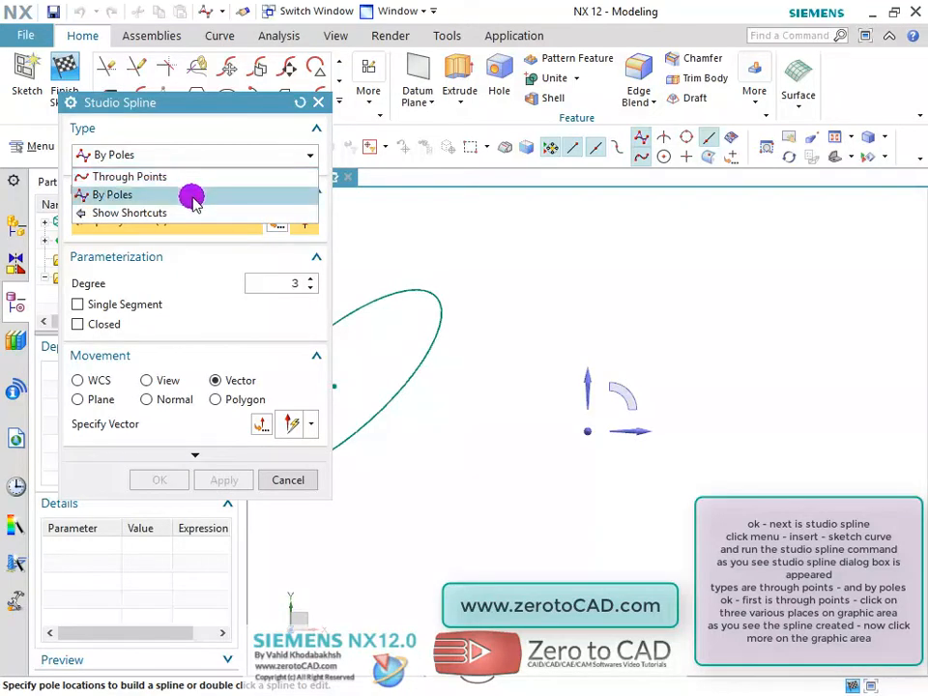
left_click(121, 180)
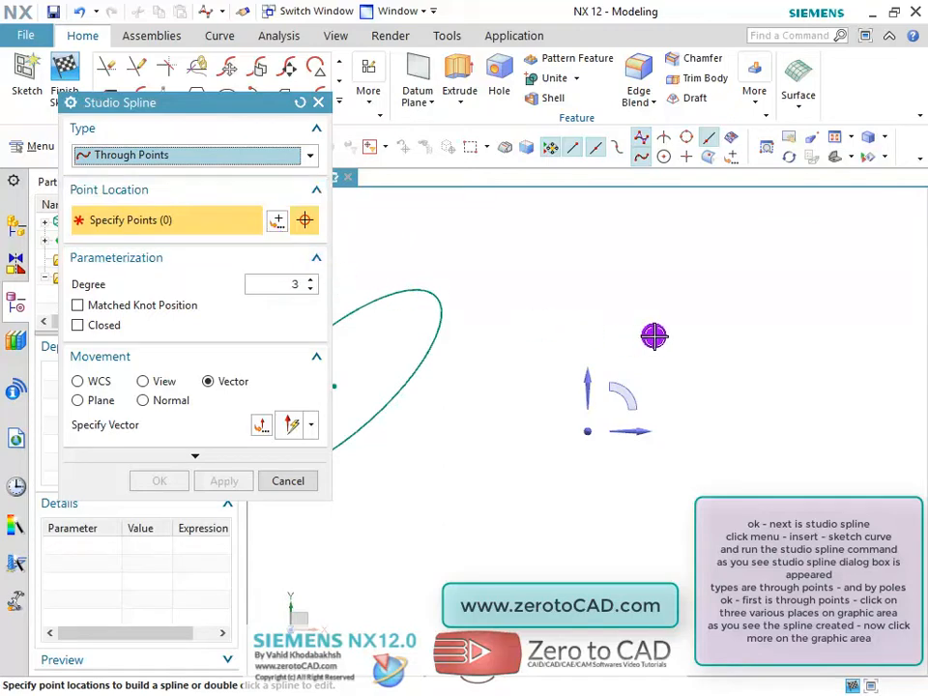
Place five points in a downward zigzag to the right of the ellipse to shape the spline.
left_click(675, 277)
left_click(812, 325)
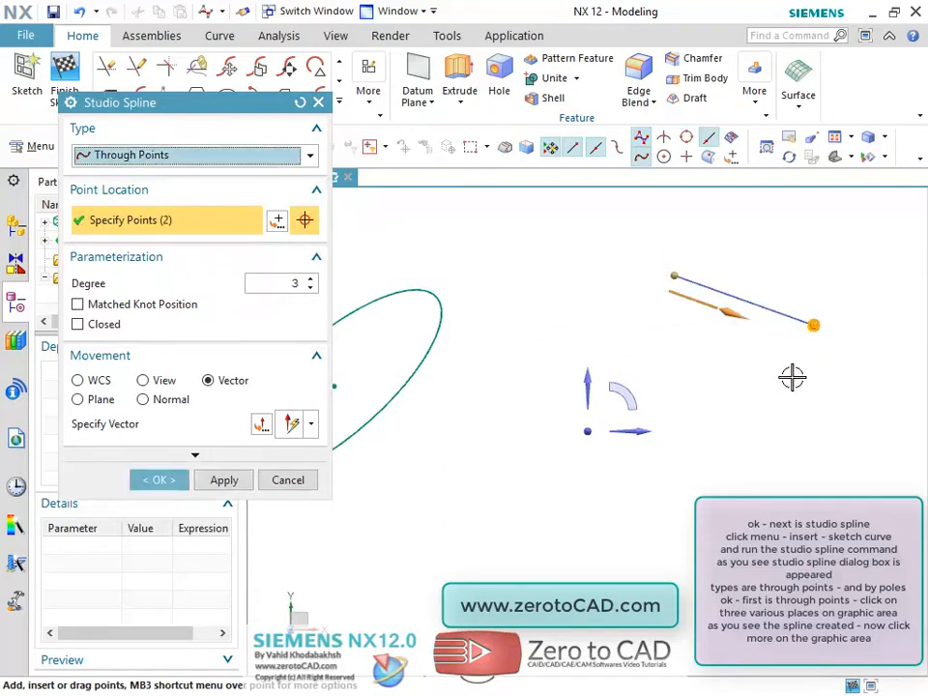
left_click(724, 444)
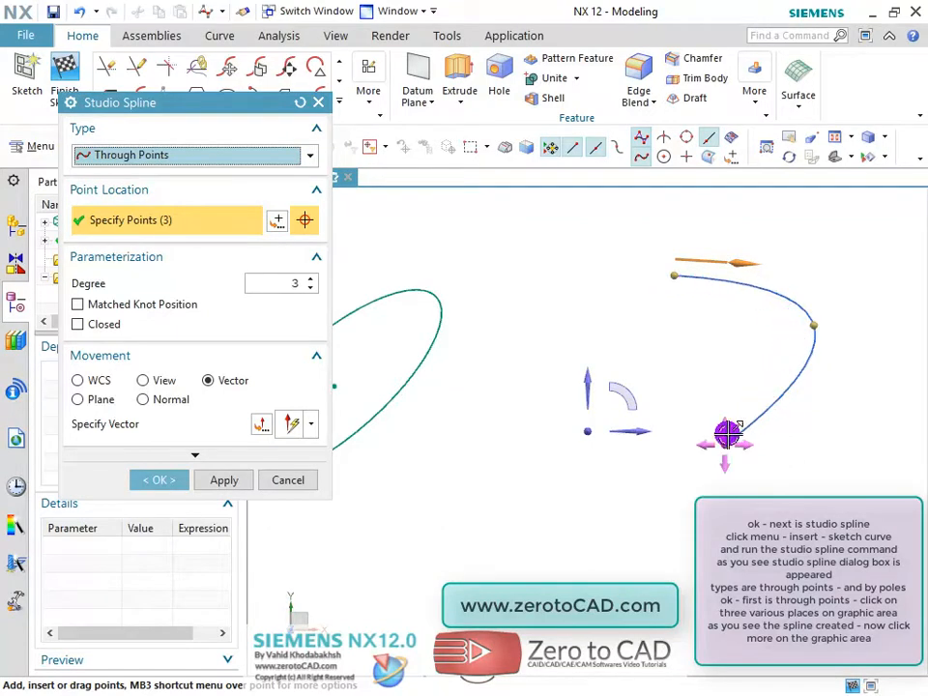
left_click(834, 560)
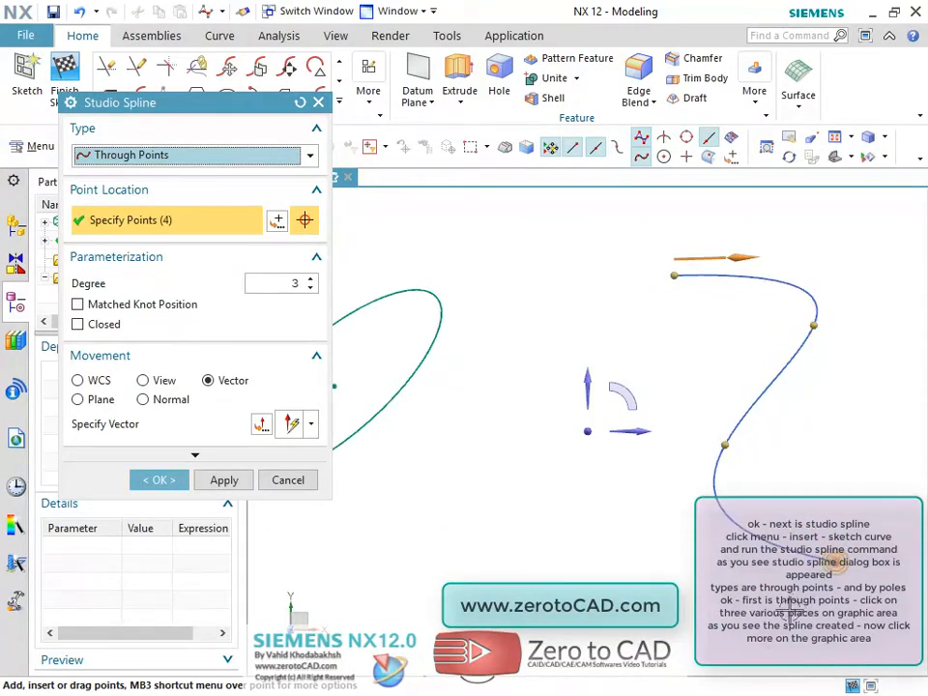
left_click(735, 663)
Set the movement method to View and shift the third point down, the first up and right, and the second down.
scroll(709, 461, "down", 1)
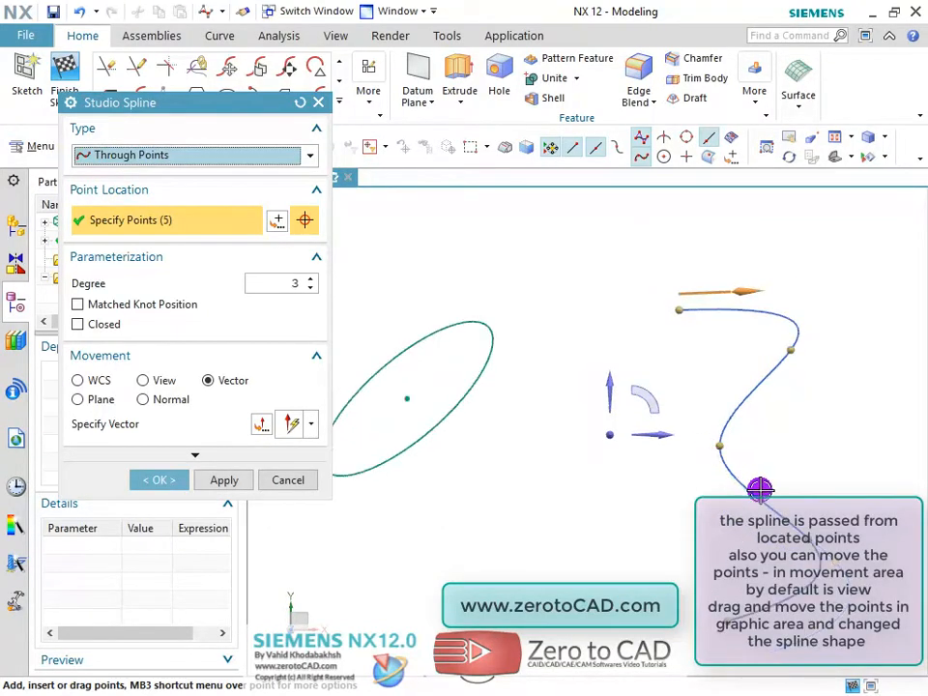
scroll(833, 521, "up", 1)
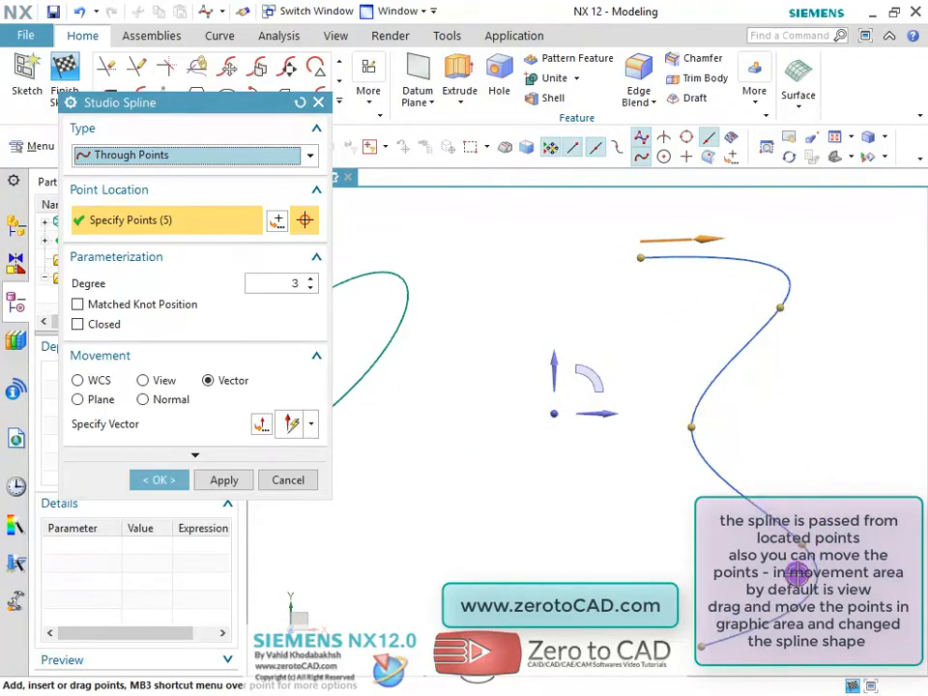
left_click(693, 427)
left_click_drag(732, 423, 736, 423)
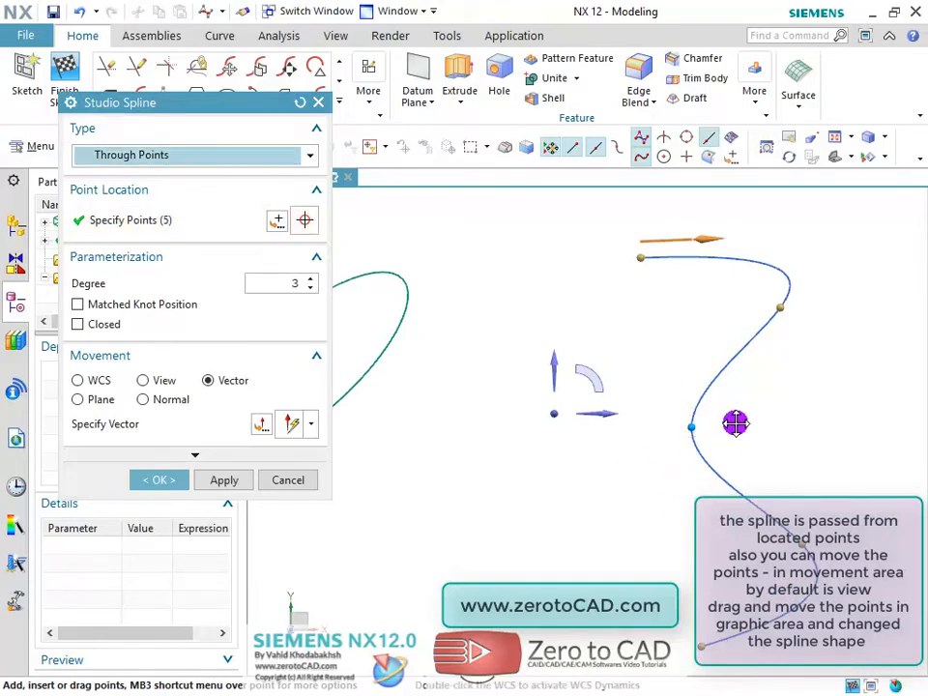
left_click(143, 380)
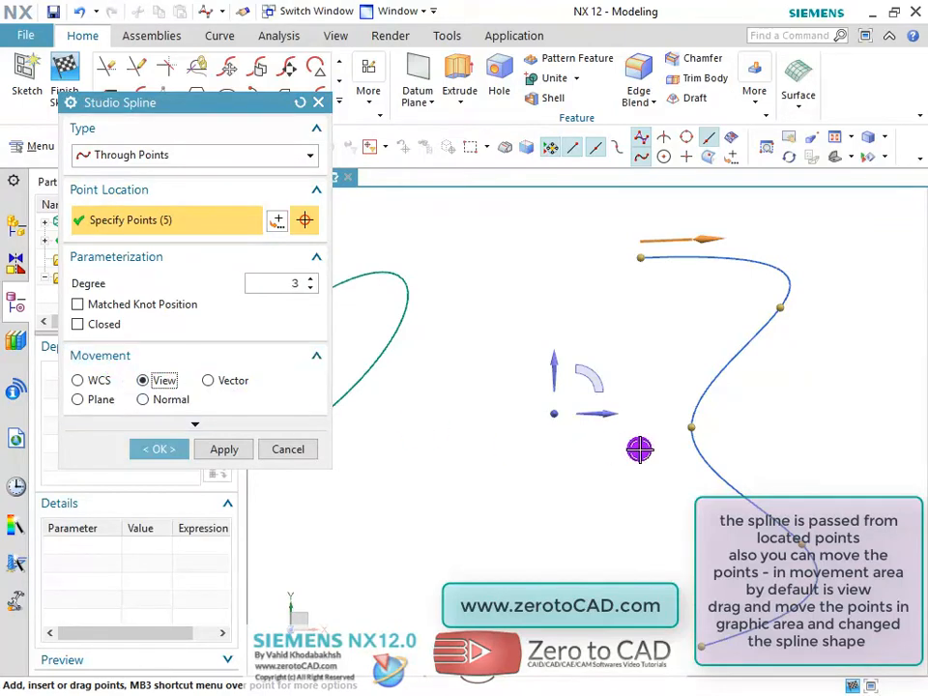
left_click_drag(694, 428, 683, 462)
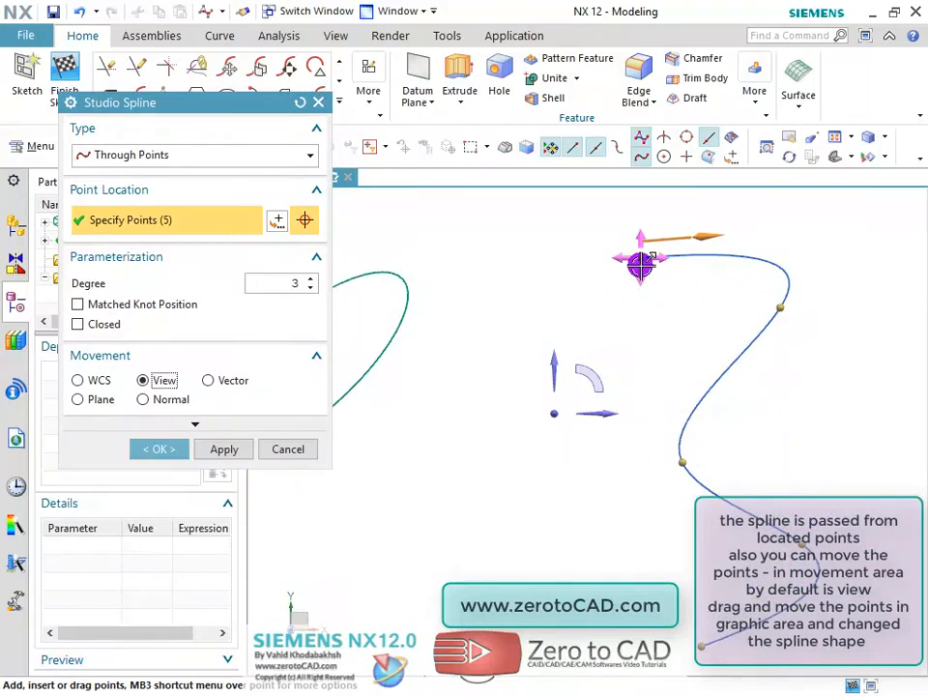
left_click_drag(640, 261, 672, 243)
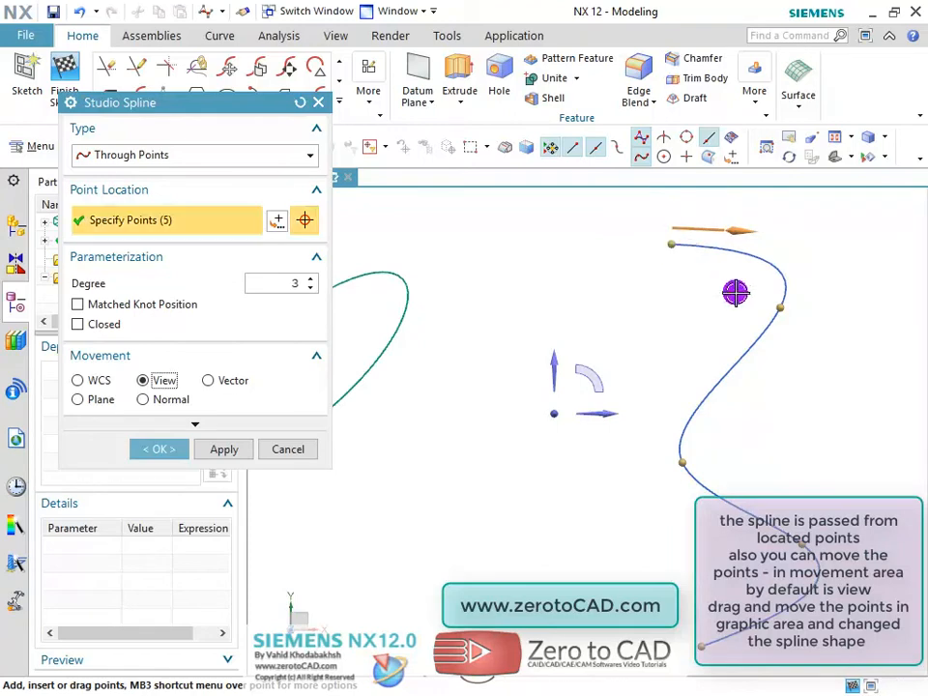
left_click_drag(780, 309, 768, 360)
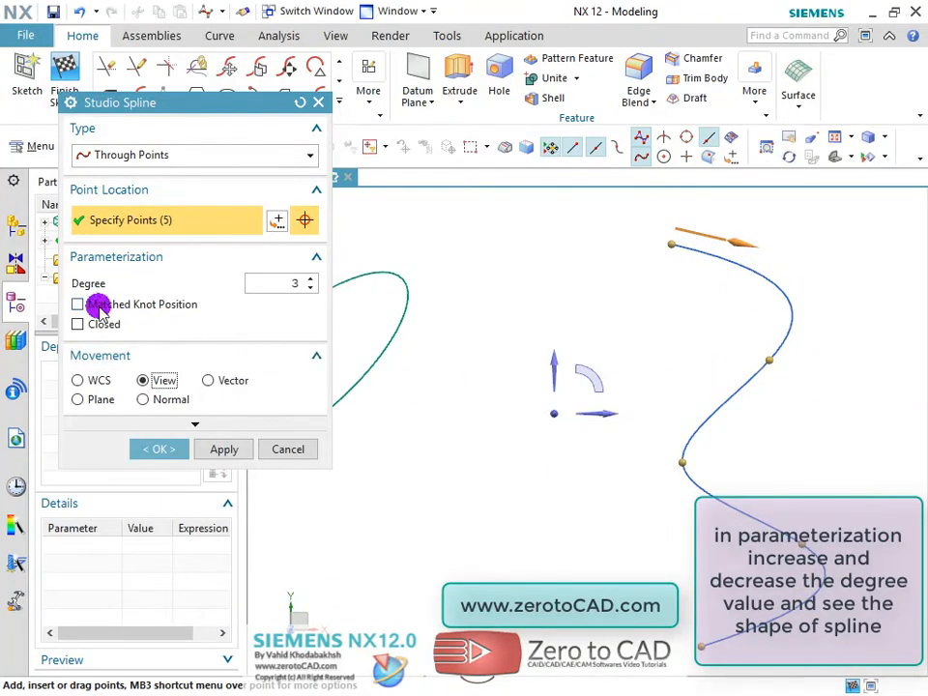
Try the spline at degree 4, and lower its degree stepwise to 1.
left_click(311, 278)
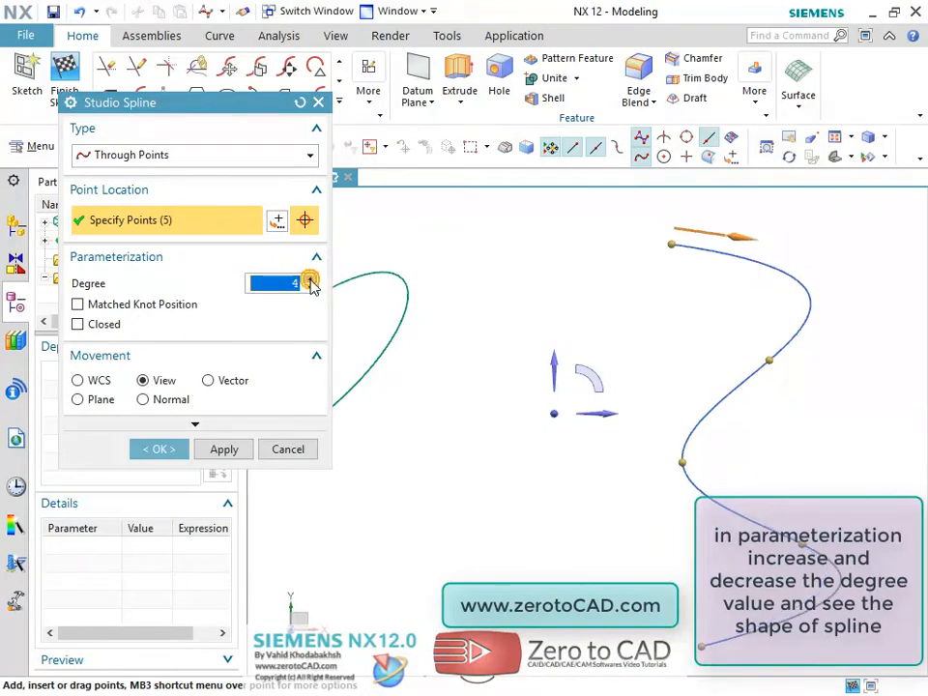
left_click(311, 288)
left_click(312, 289)
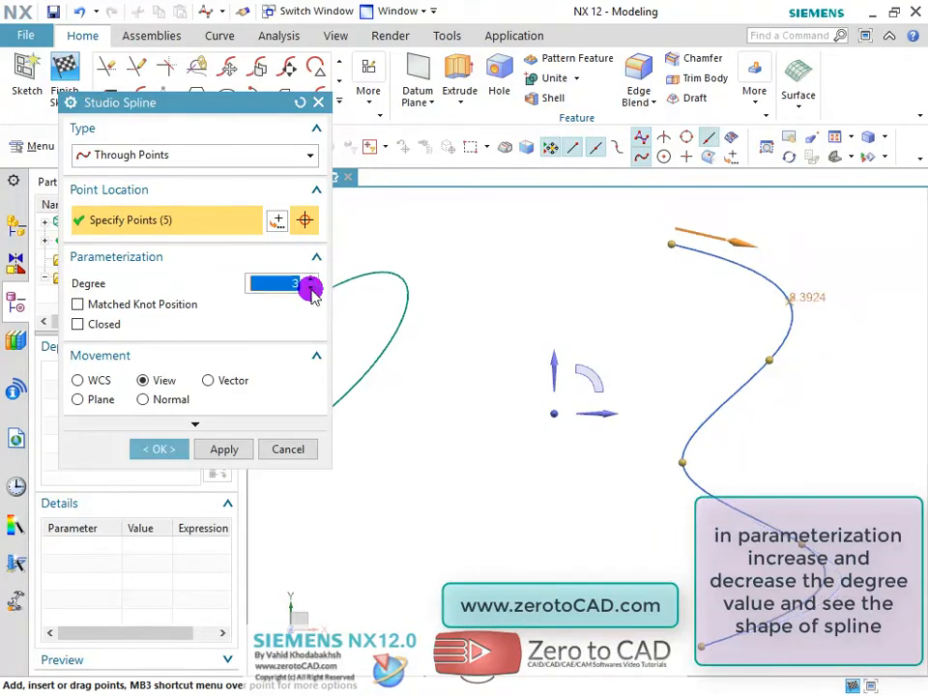
left_click(312, 290)
left_click(310, 290)
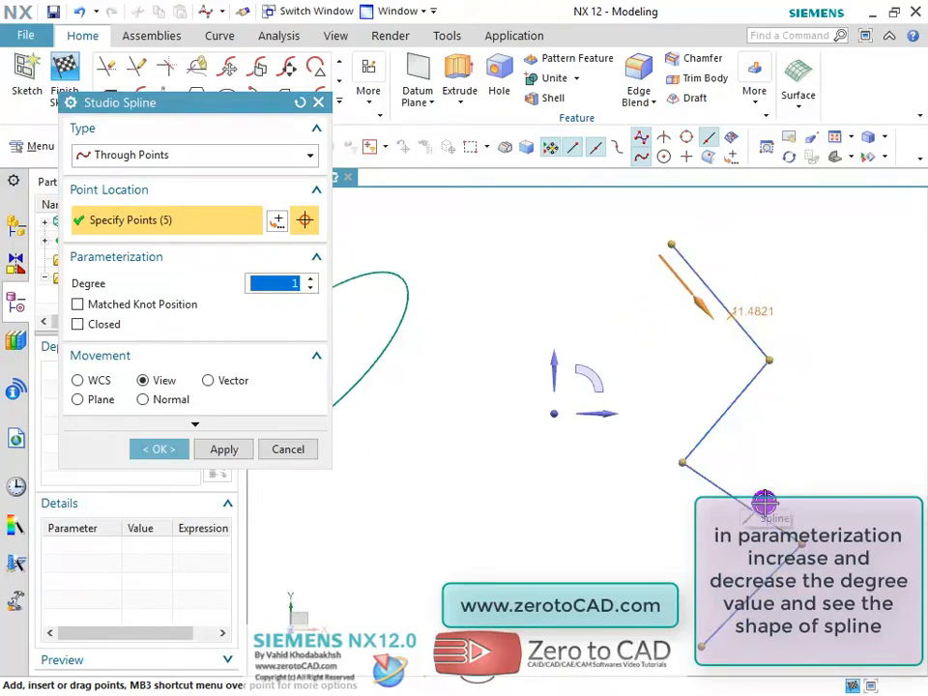
Raise the spline's degree to 4.
left_click(311, 278)
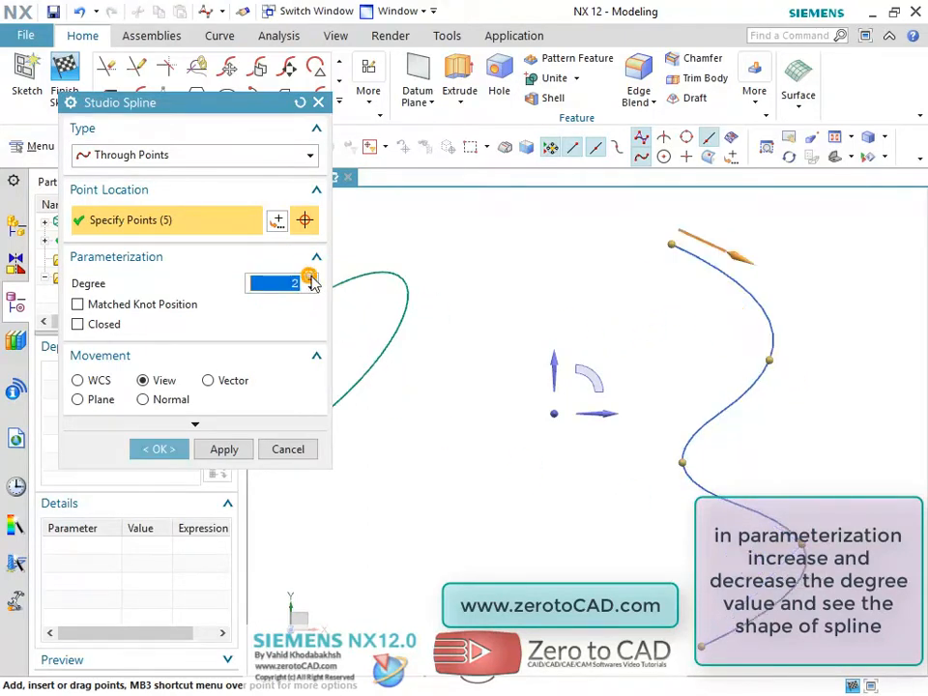
left_click(311, 278)
left_click(311, 278)
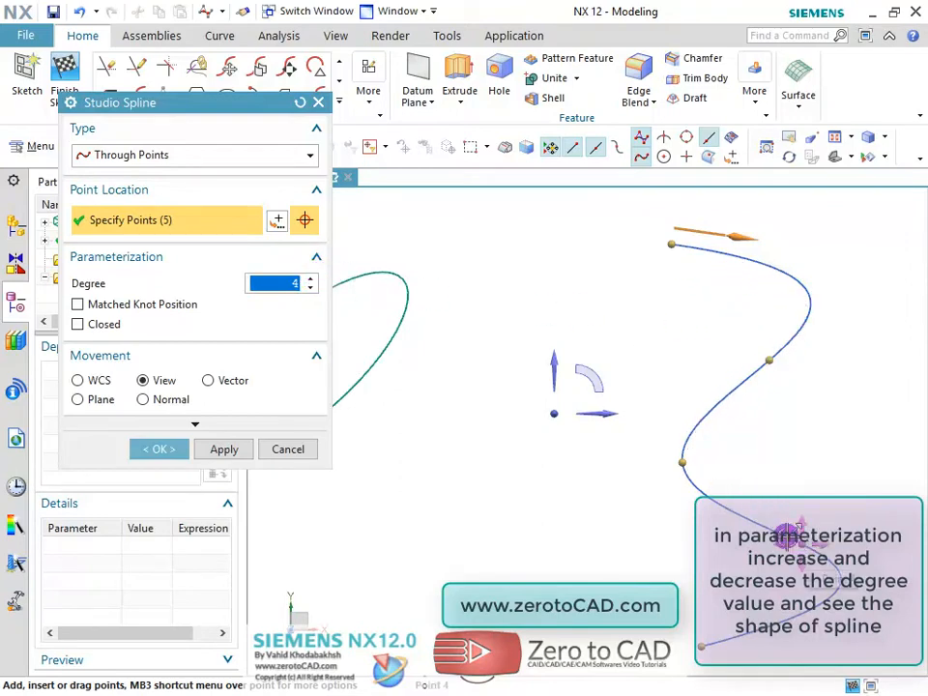
Set the movement method to Vector, select the spline's third point to show its coordinates, and create the spline.
scroll(711, 410, "down", 1)
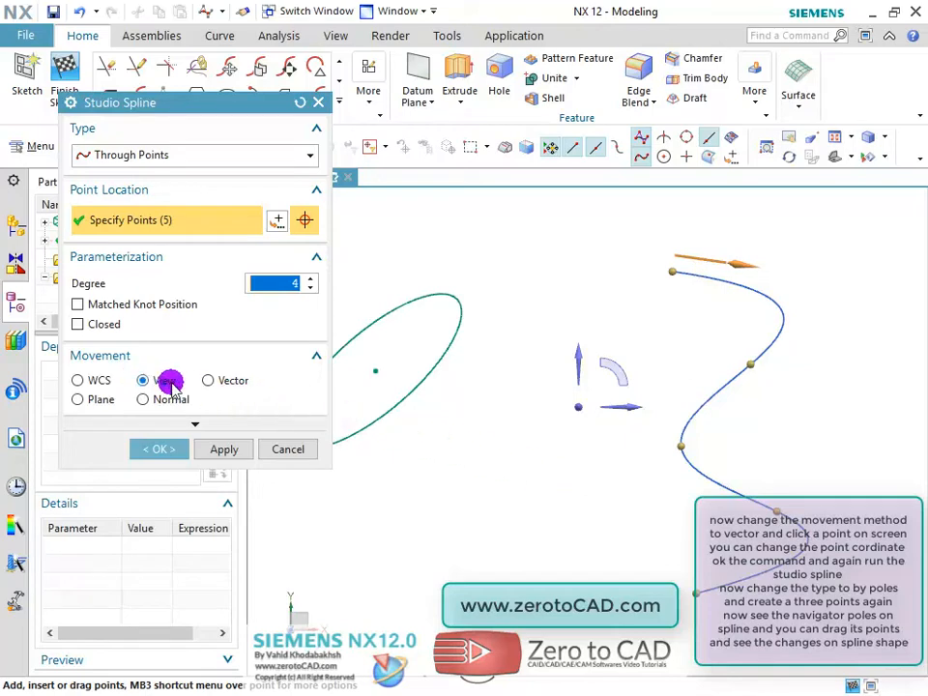
left_click(207, 380)
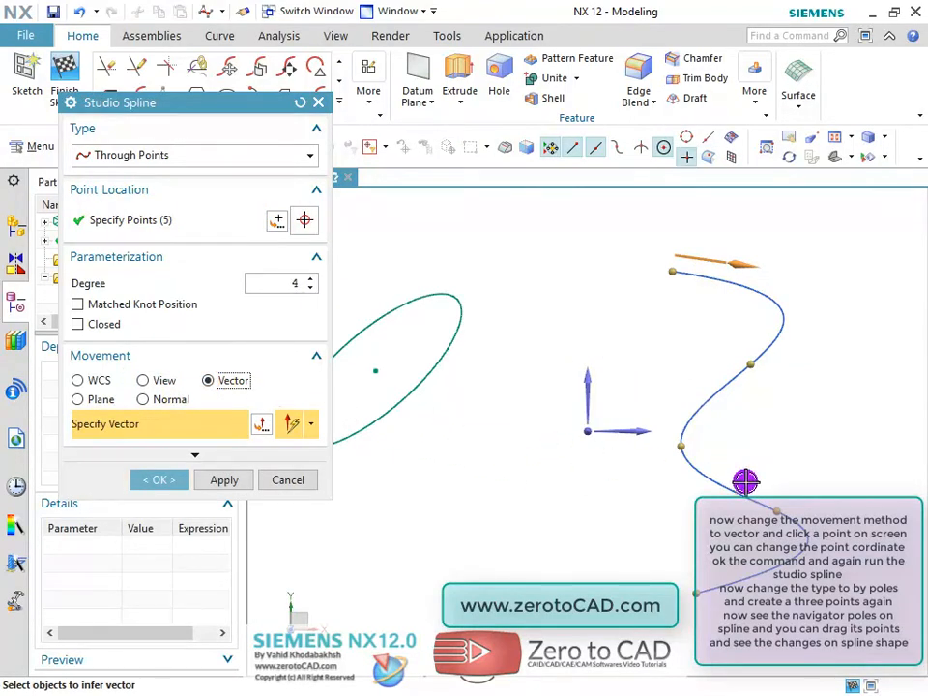
left_click(681, 447)
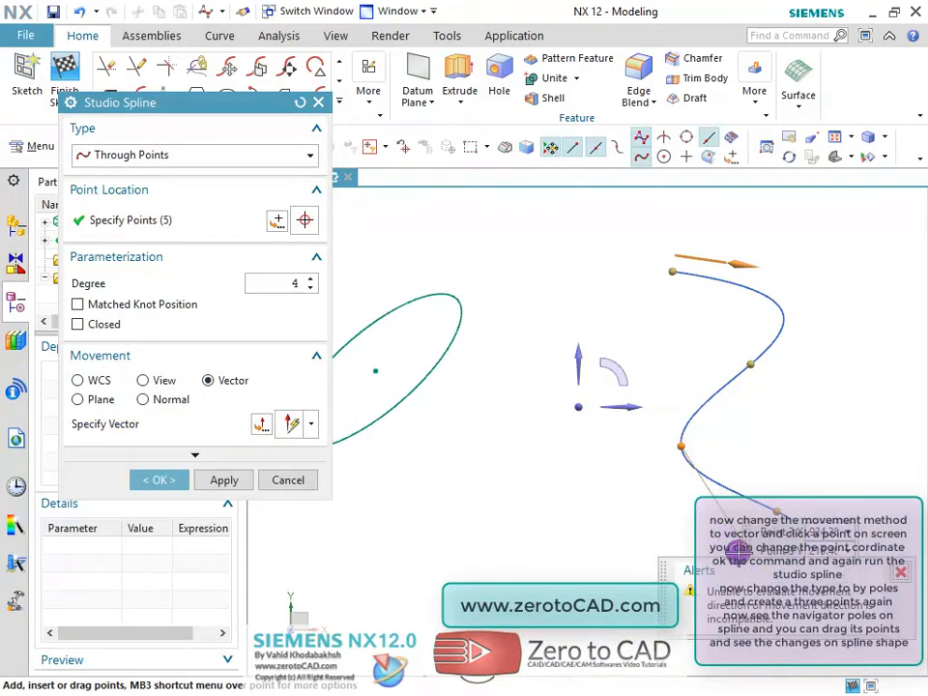
left_click(898, 574)
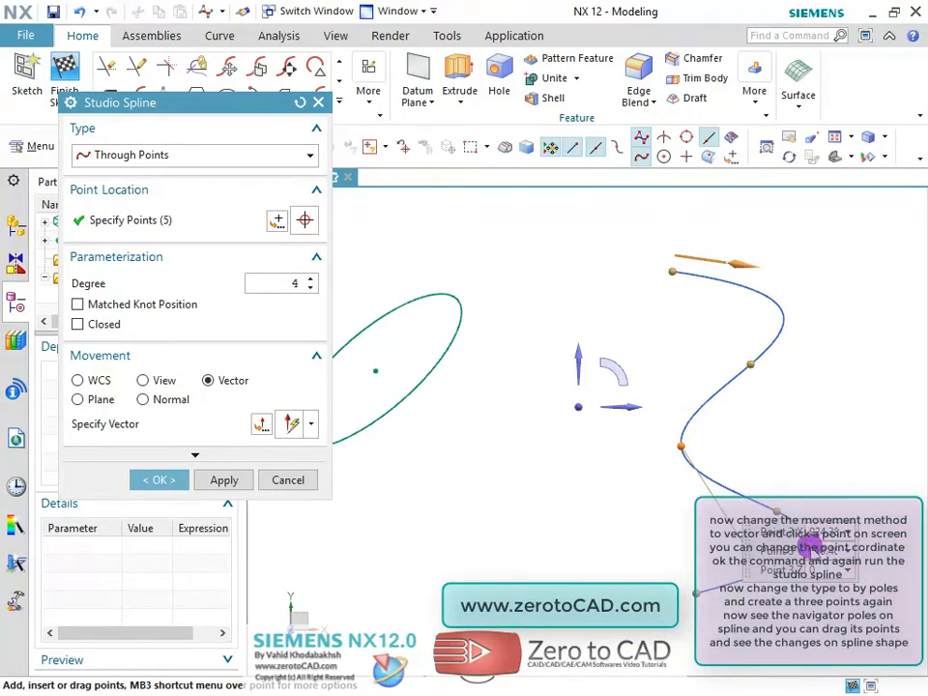
left_click(160, 479)
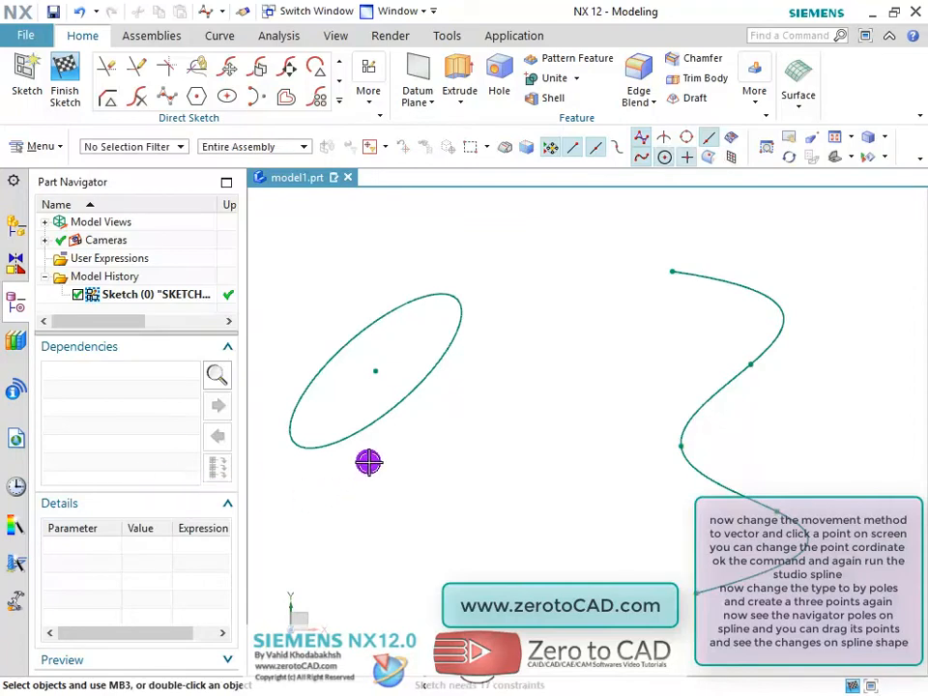
Start another studio spline and set its type to By Poles.
left_click(166, 95)
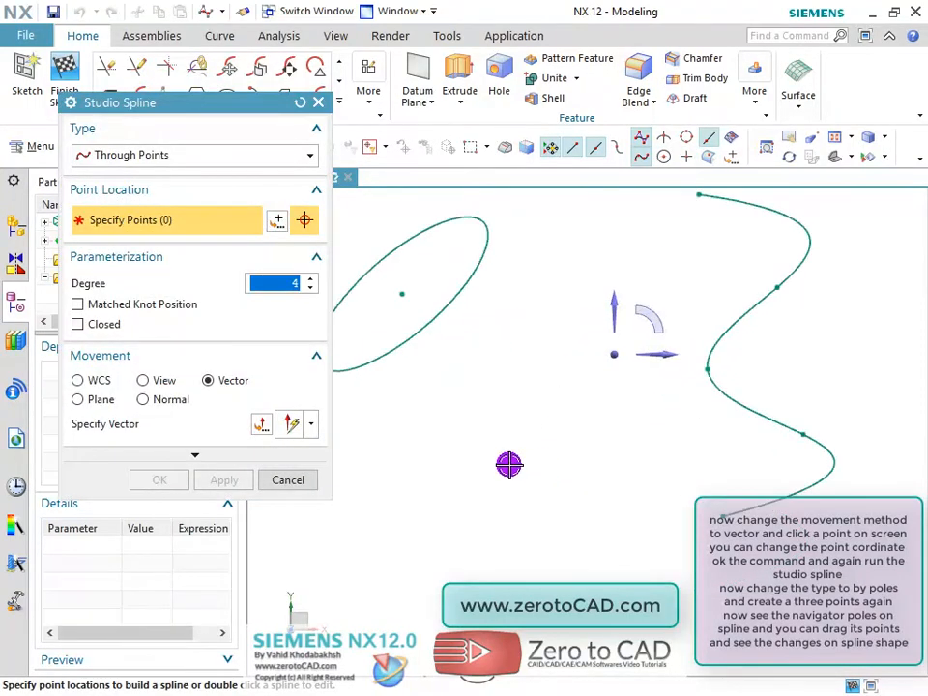
left_click(160, 157)
left_click(118, 195)
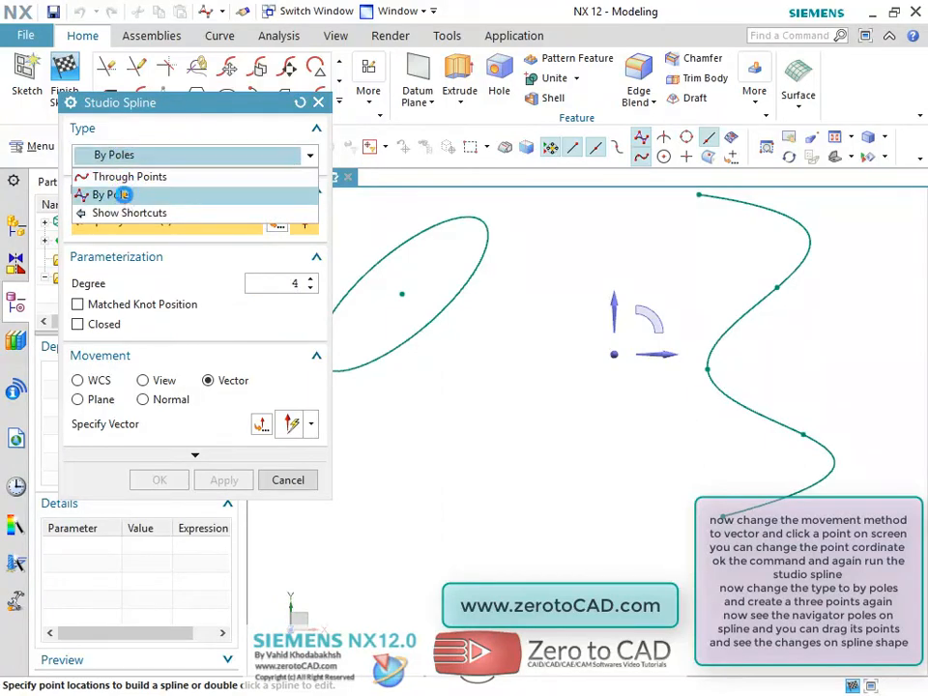
Place five poles counterclockwise in an open loop below and between the ellipse and the first spline.
left_click(465, 459)
left_click(443, 590)
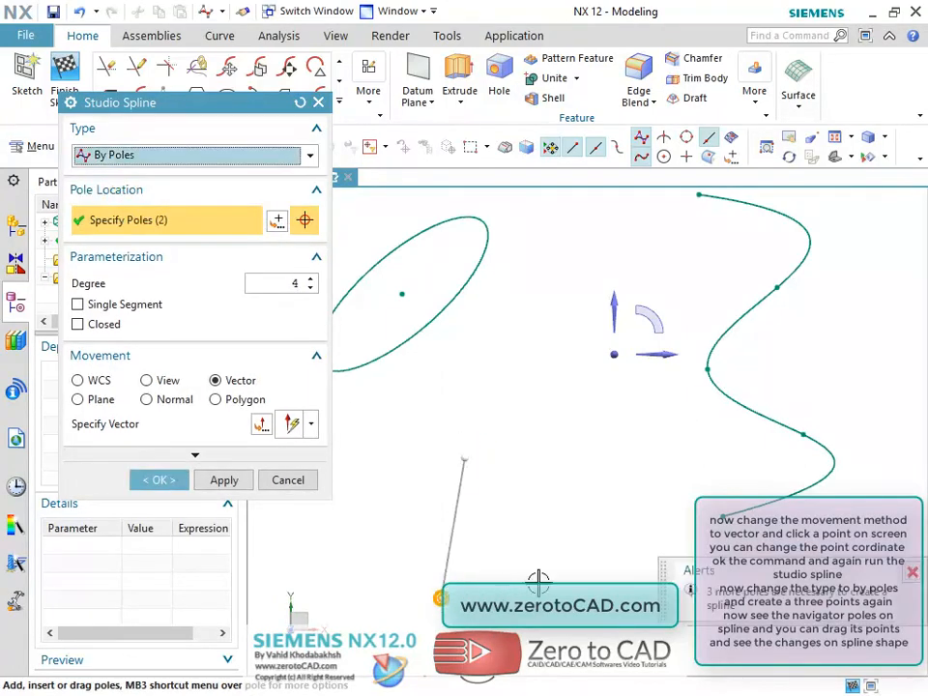
left_click(617, 563)
left_click(599, 453)
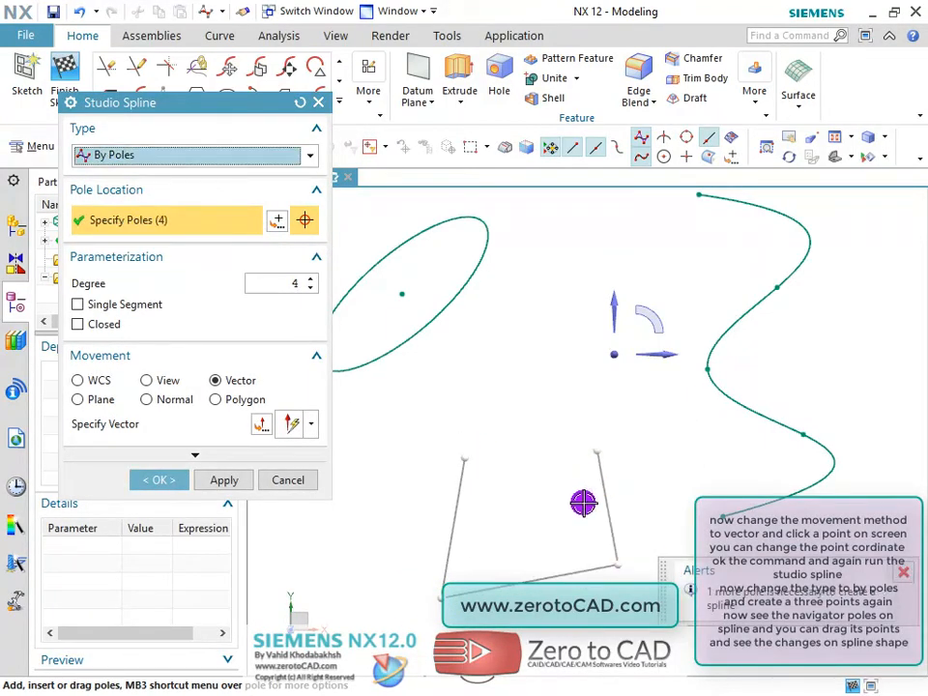
scroll(561, 548, "down", 2)
left_click(552, 440)
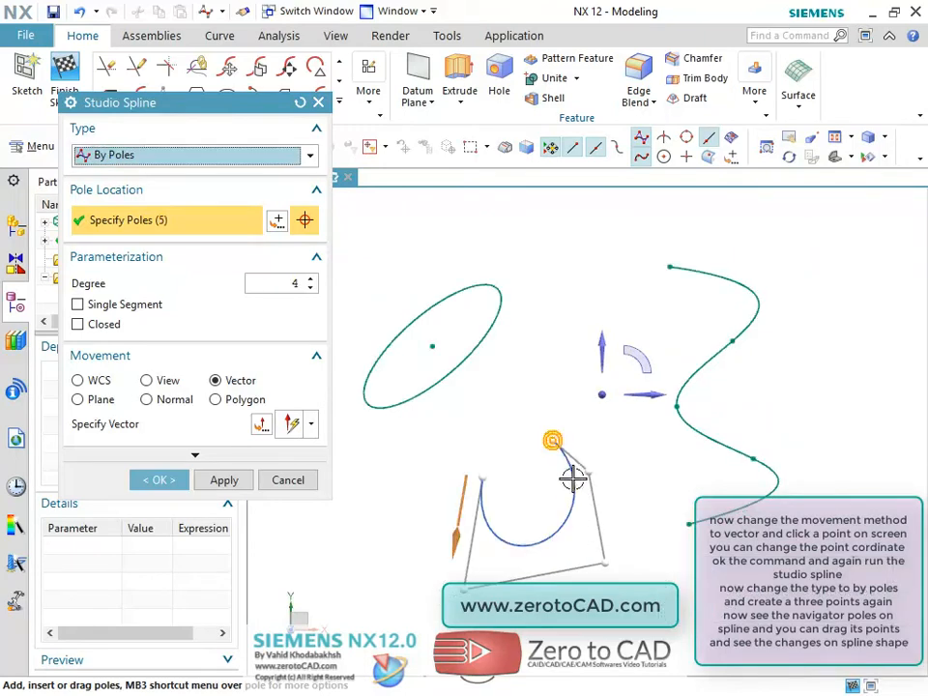
Set the movement method to View and move the two lower poles up and inward to flatten the curve.
scroll(551, 522, "up", 5)
scroll(535, 556, "down", 2)
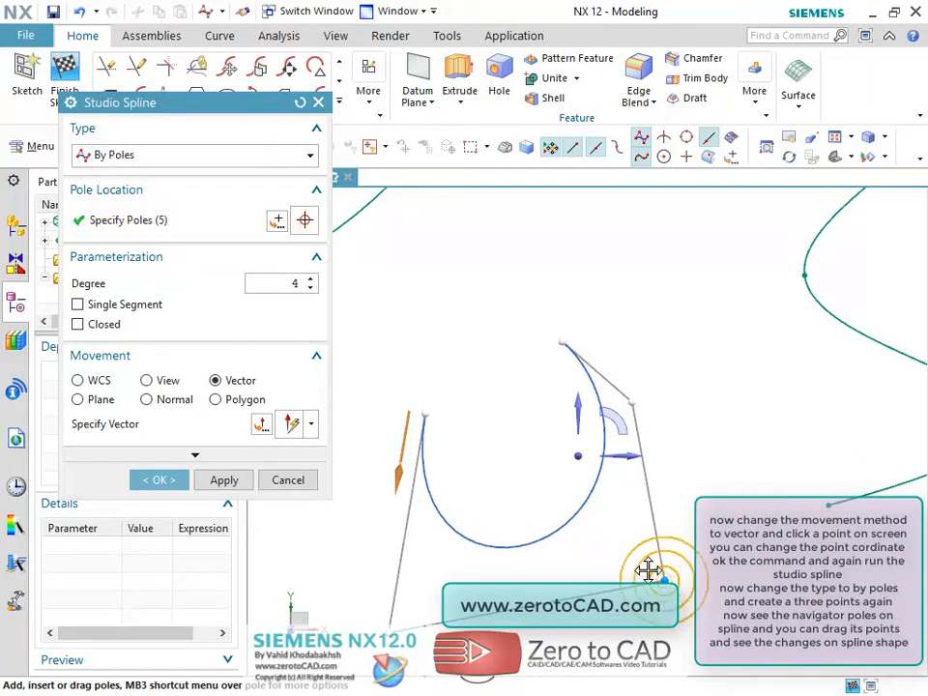
left_click(146, 380)
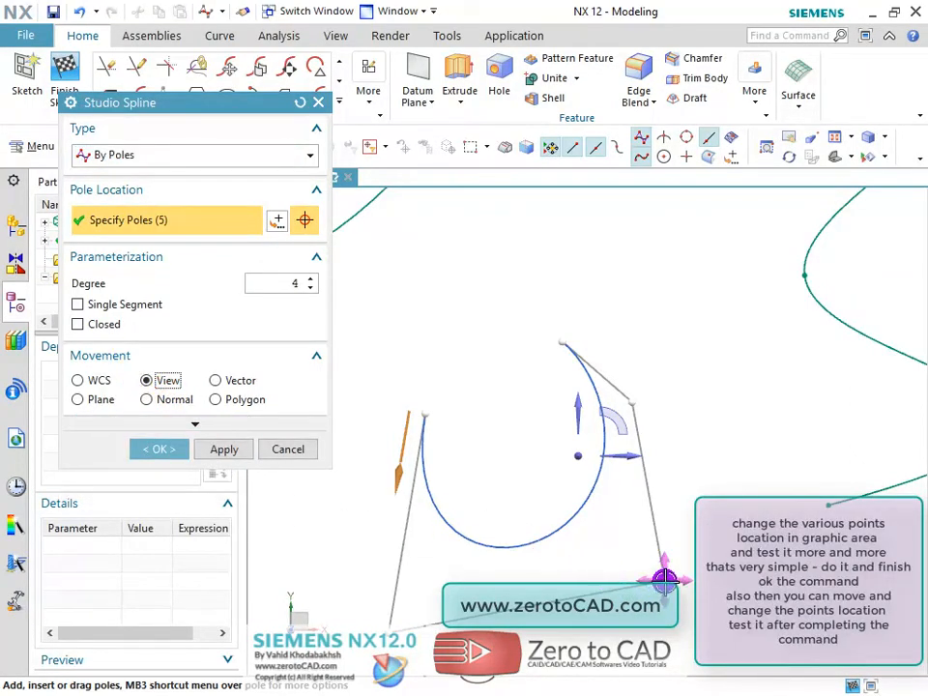
left_click_drag(660, 576, 627, 527)
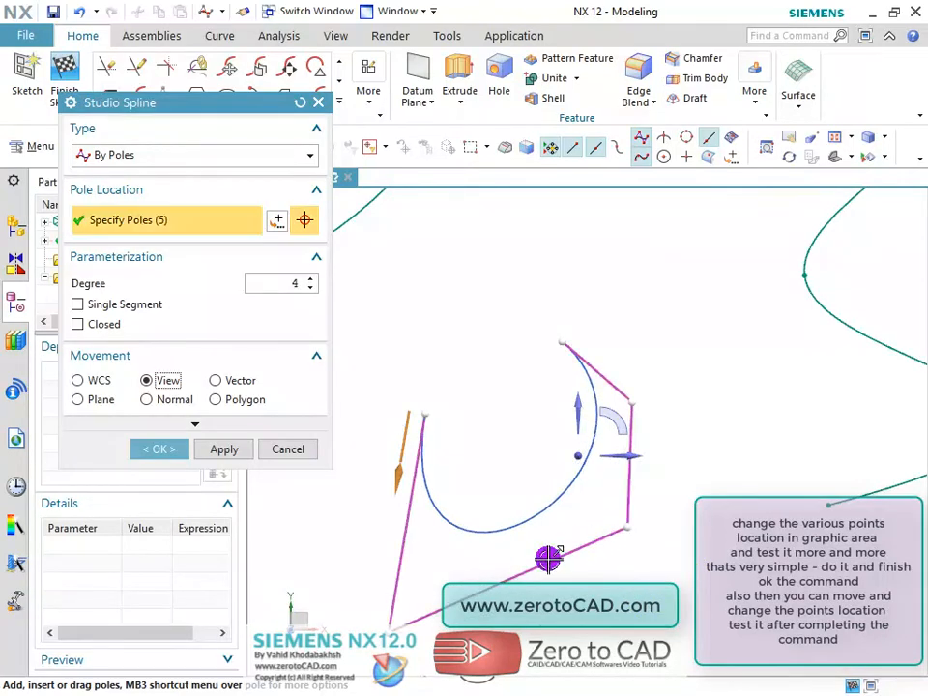
left_click_drag(404, 619, 431, 536)
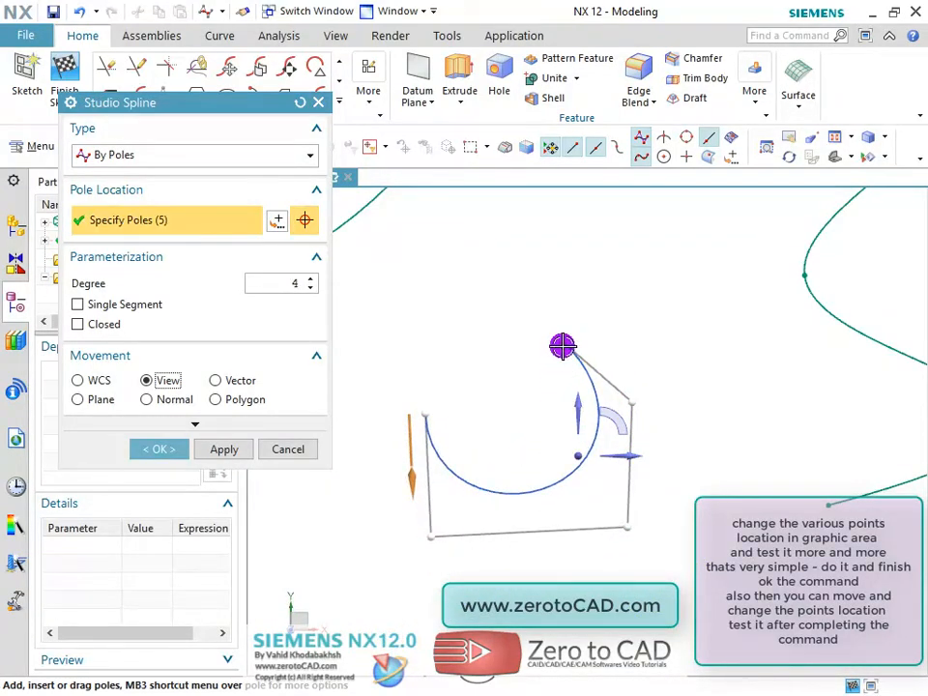
Move the spline's last pole up and outward, shift the adjacent pole outward to the right, and create the spline.
left_click_drag(563, 341, 638, 254)
scroll(569, 359, "up", 1)
left_click_drag(646, 410, 797, 429)
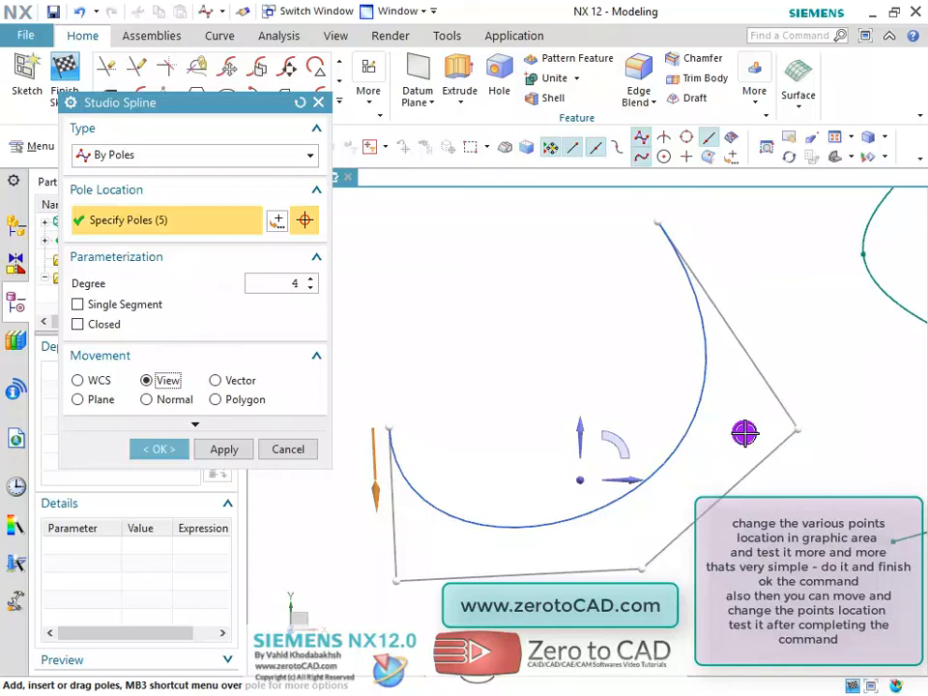
left_click(160, 448)
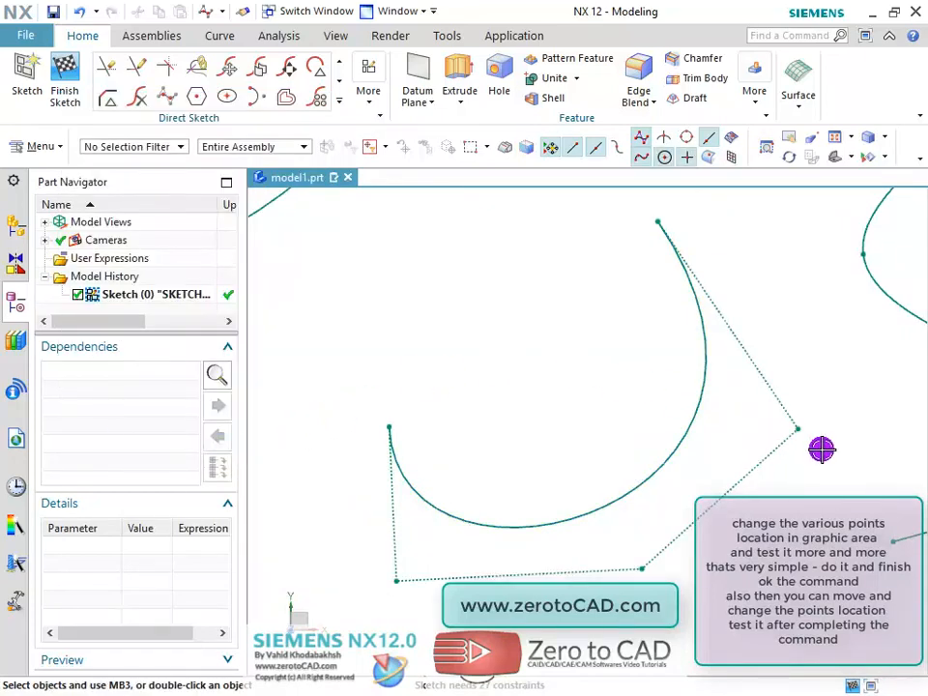
Reshape the finished pole spline into an S-curve by moving the fourth pole to the upper left and the first two poles outward.
mouse_move(797, 429)
left_mouse_down()
mouse_move(607, 388)
mouse_move(272, 260)
mouse_move(445, 330)
mouse_move(594, 368)
mouse_move(273, 266)
left_mouse_up()
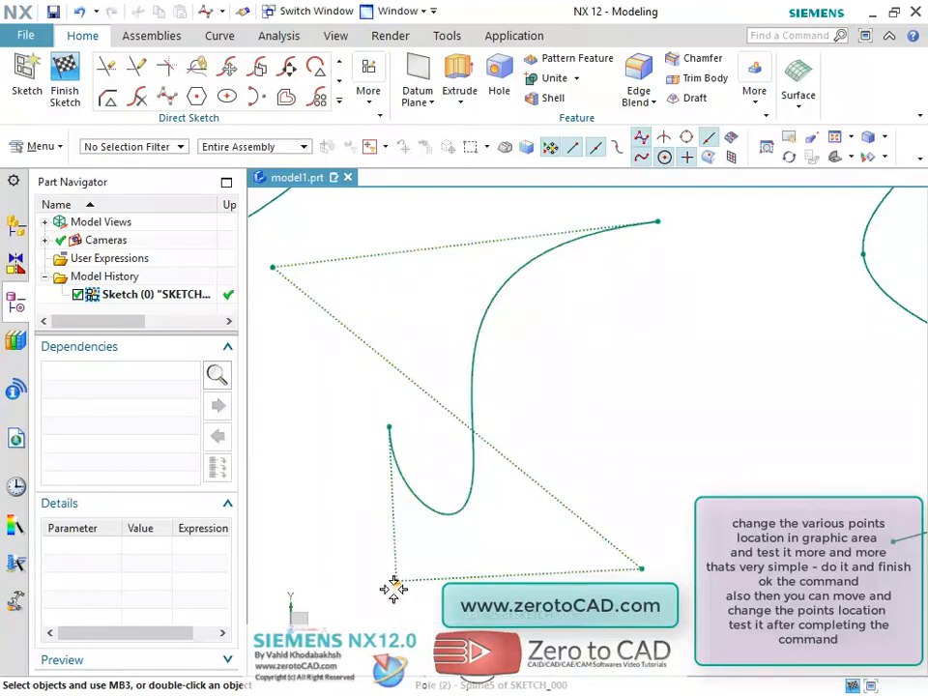
left_click_drag(394, 589, 337, 631)
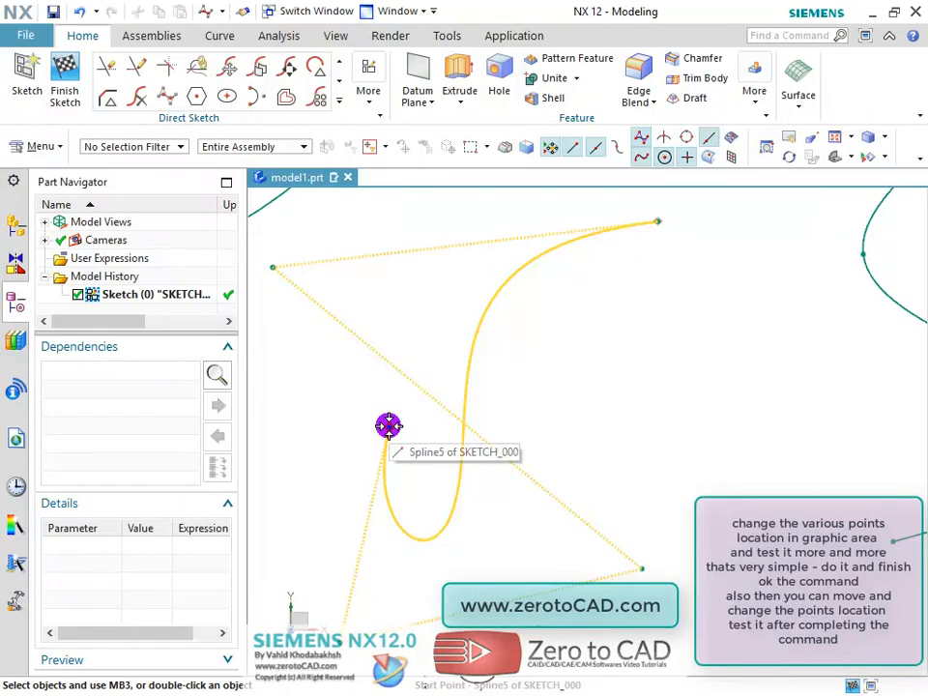
left_click_drag(388, 426, 321, 414)
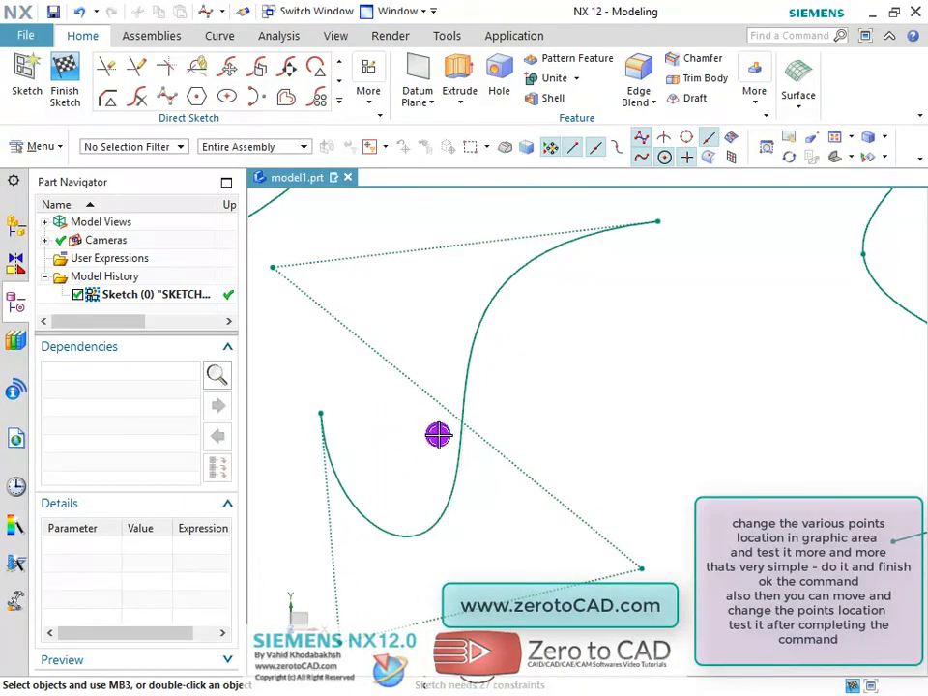
right_click(626, 403)
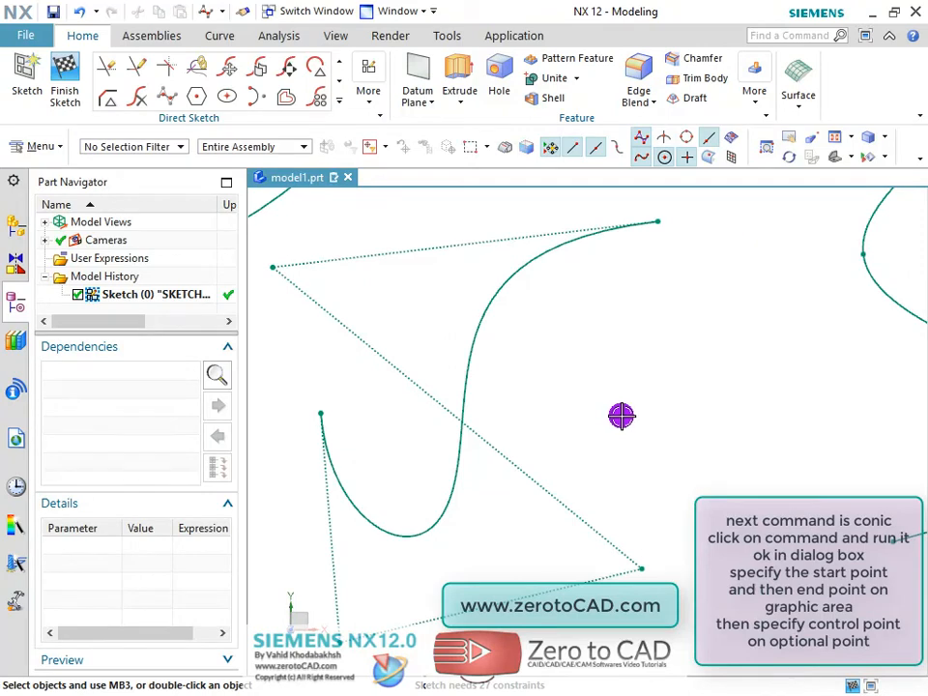
Start a conic below the two splines, placing its start point, an end point below it, and the control point to their right.
scroll(600, 390, "down", 3)
scroll(707, 470, "up", 1)
scroll(544, 378, "up", 1)
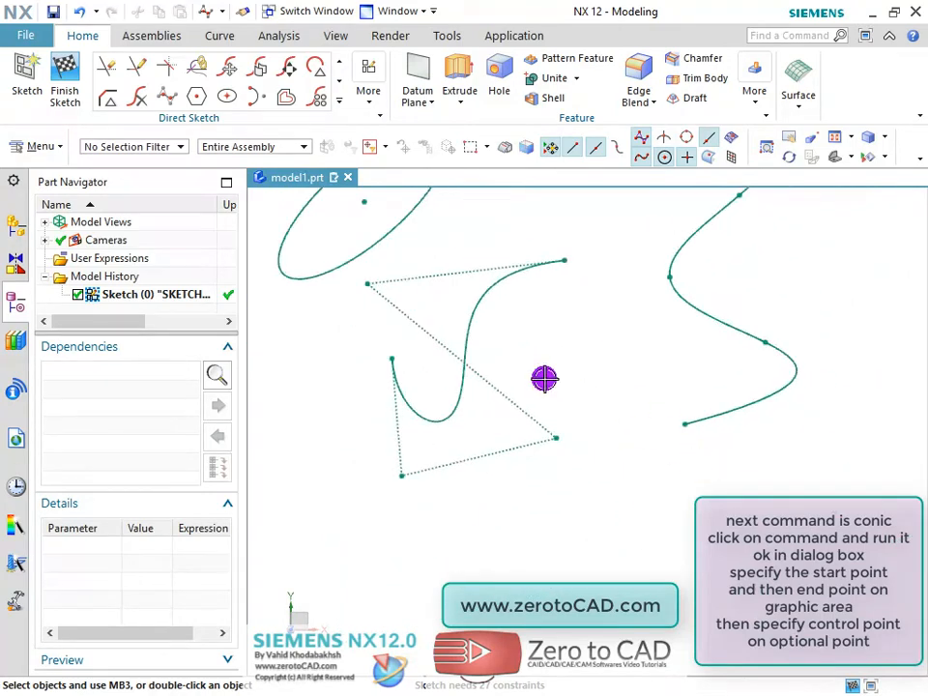
left_click(256, 97)
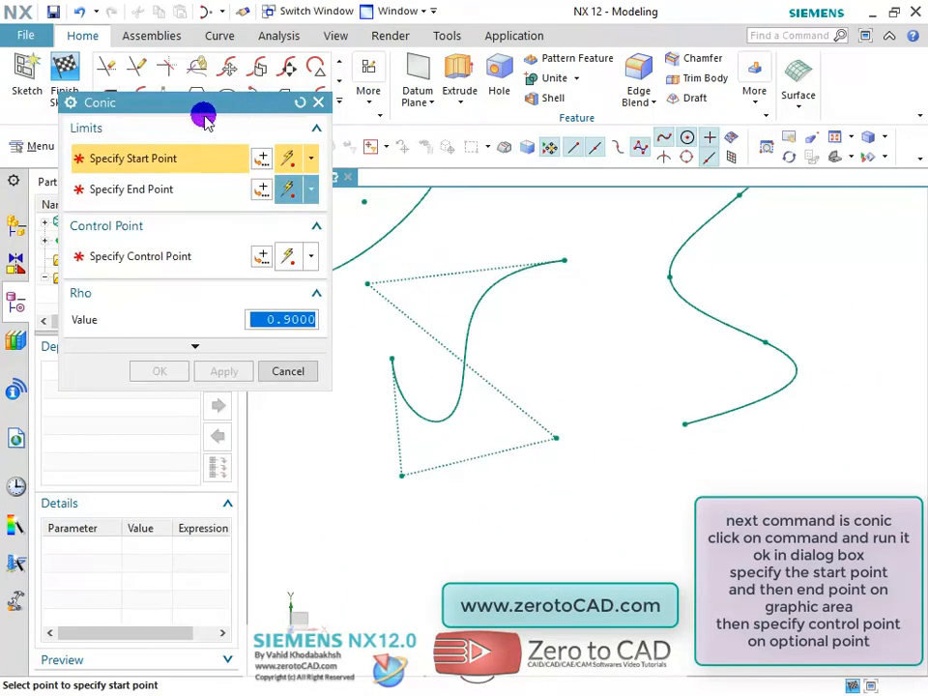
scroll(667, 541, "up", 3)
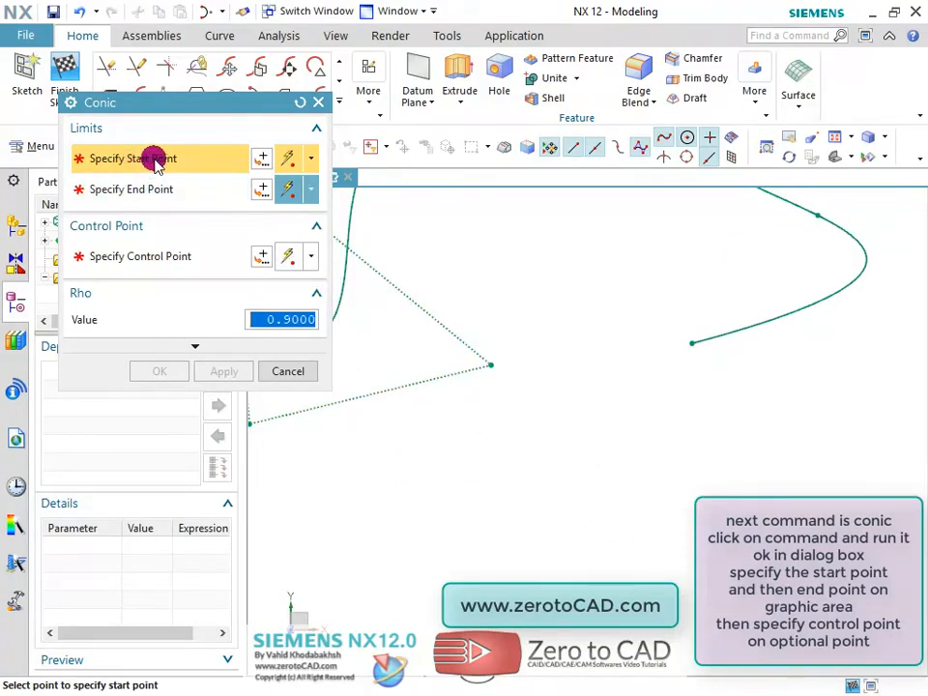
left_click(530, 478)
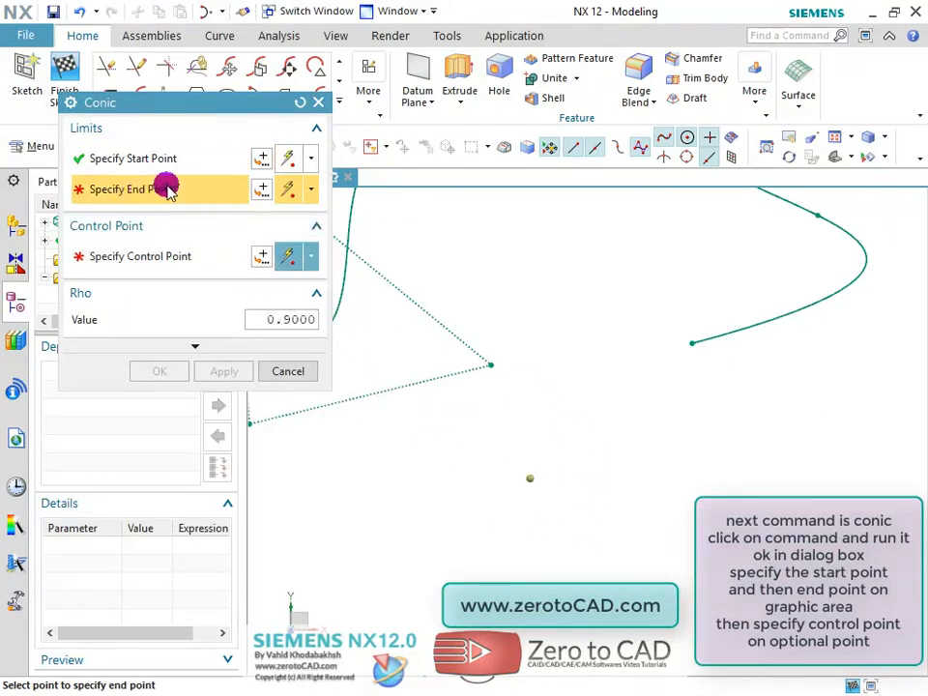
left_click(590, 627)
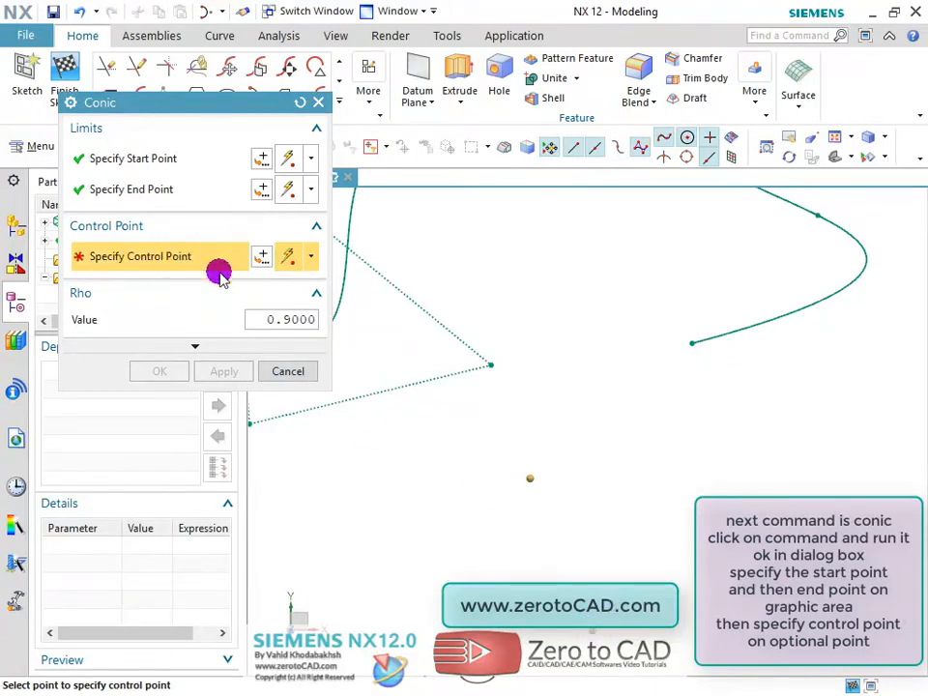
left_click(703, 513)
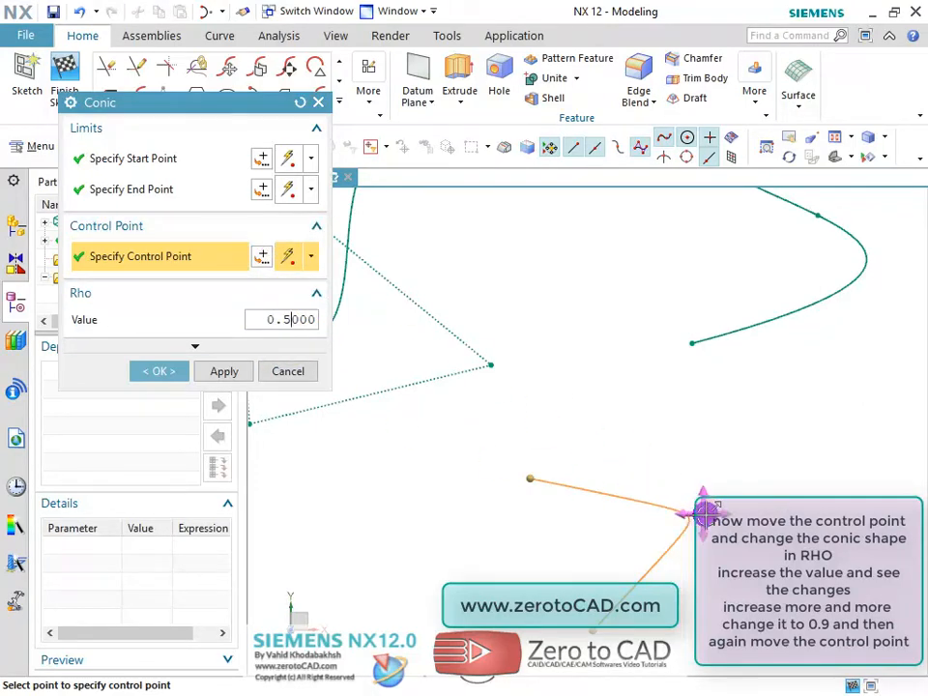
Set the conic's Rho to 0.9, try several control point positions to reshape the curve, and create the conic.
left_click_drag(722, 508, 694, 501)
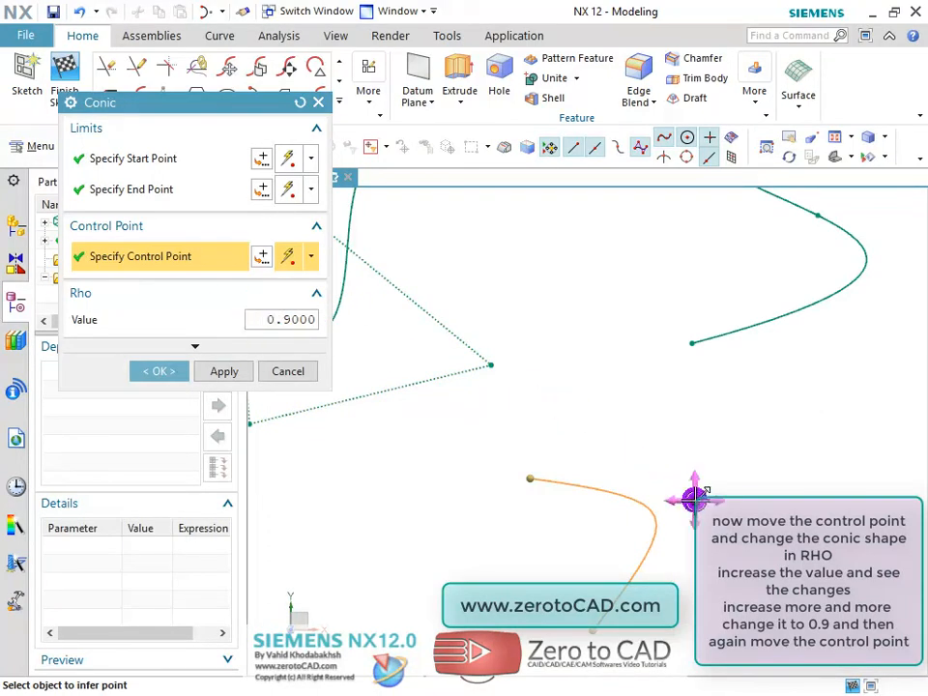
left_click_drag(695, 500, 681, 508)
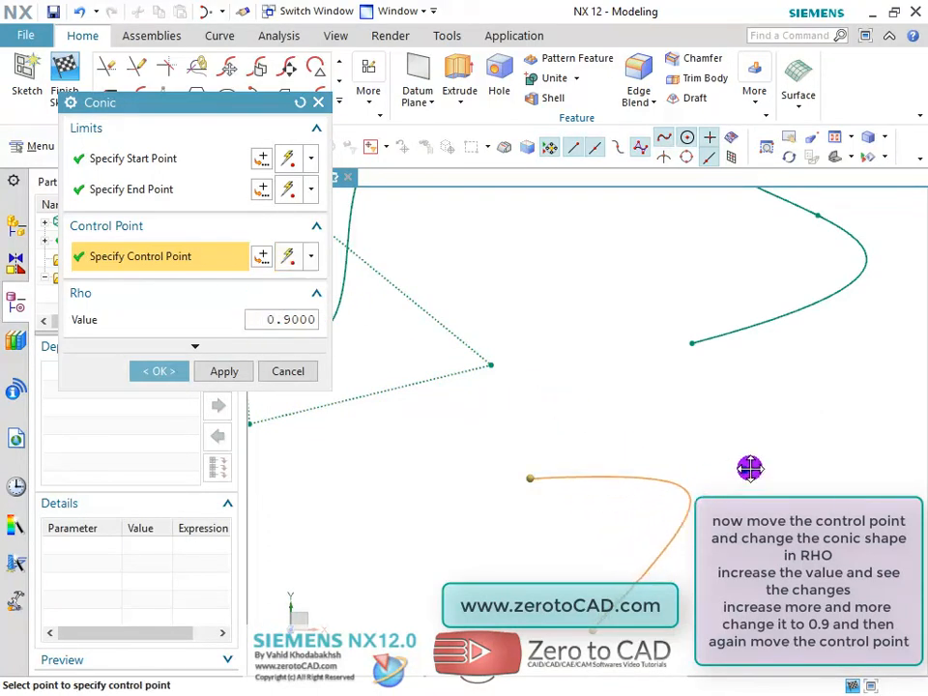
mouse_move(750, 468)
left_mouse_down()
mouse_move(787, 449)
mouse_move(710, 493)
mouse_move(739, 469)
left_mouse_up()
left_click_drag(680, 517, 631, 539)
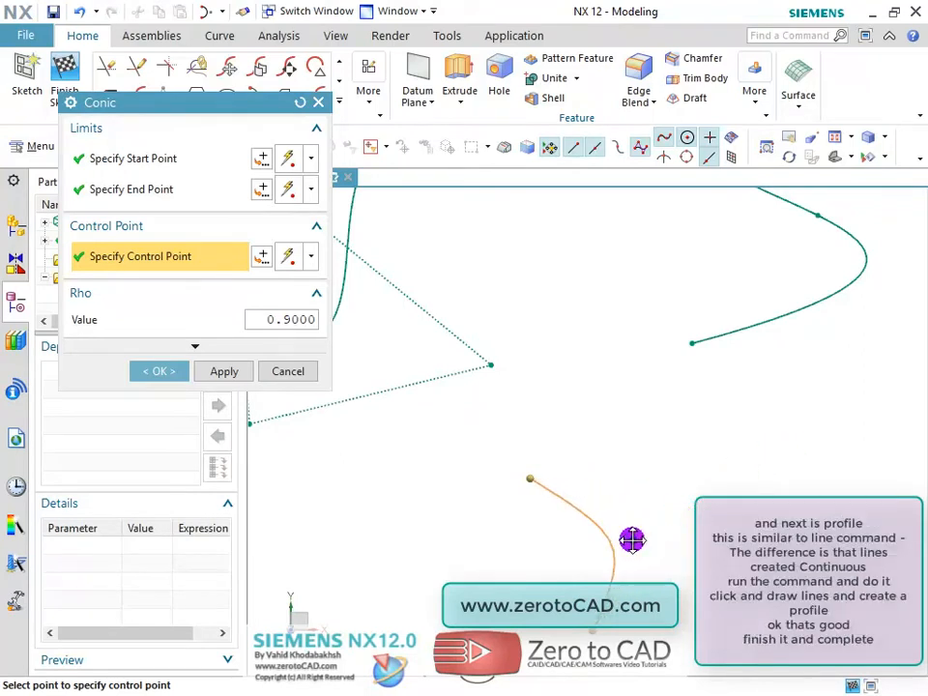
left_click(161, 374)
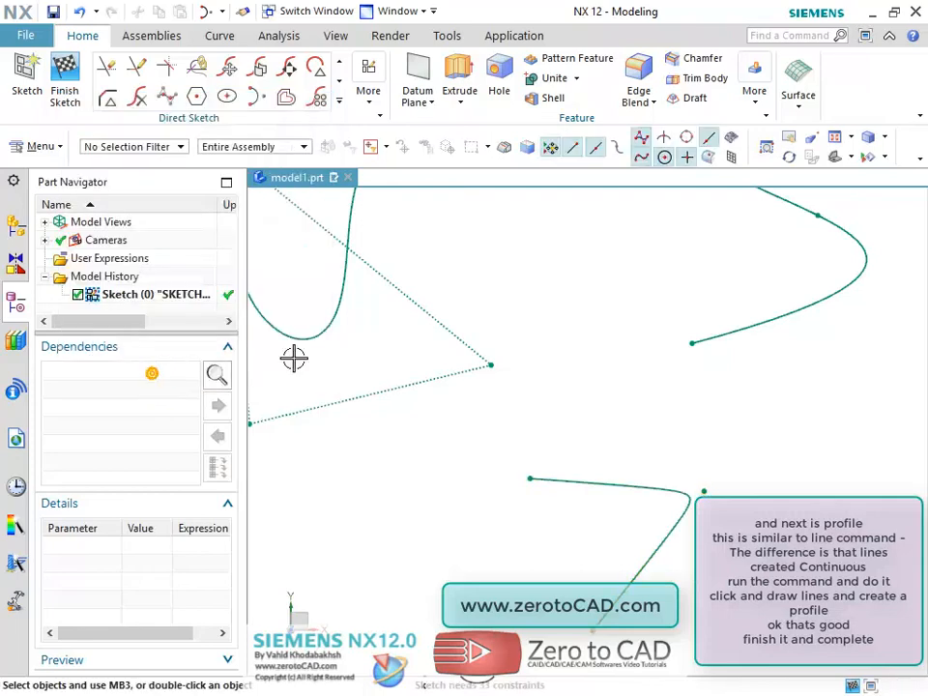
With the Profile command, draw a four-segment zigzag left of the conic, alternating horizontal lines and down-left diagonals, the first diagonal about 58 long at 224°.
left_click(338, 61)
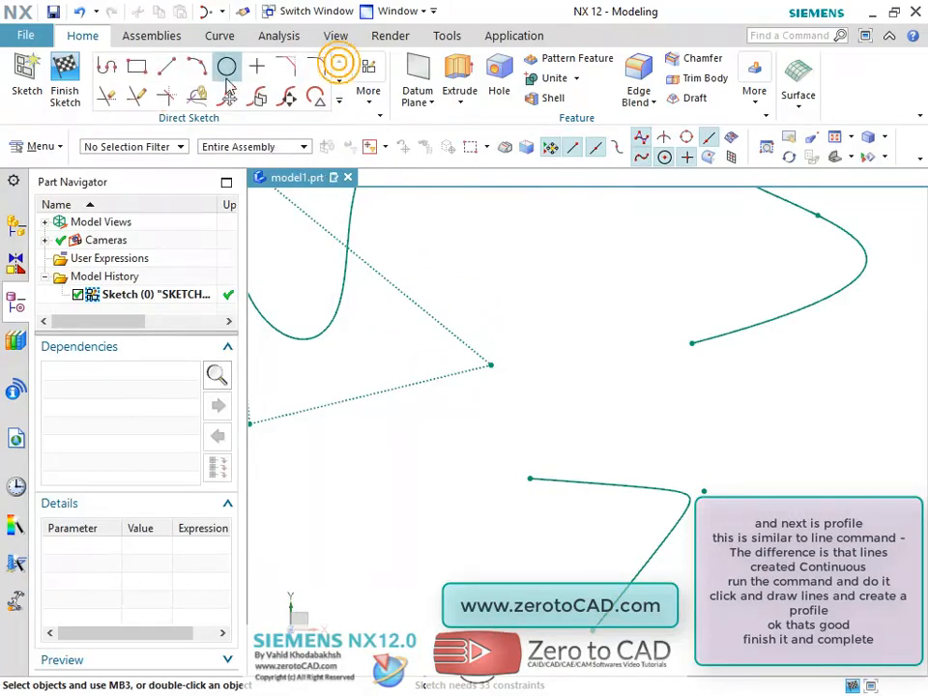
left_click(104, 73)
scroll(588, 413, "down", 3)
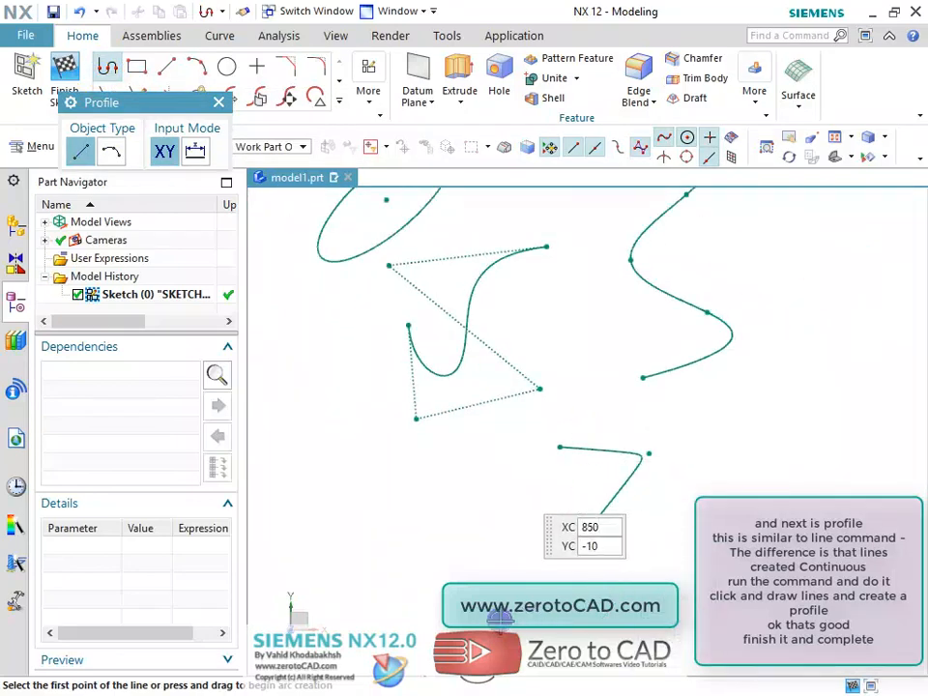
scroll(484, 503, "up", 3)
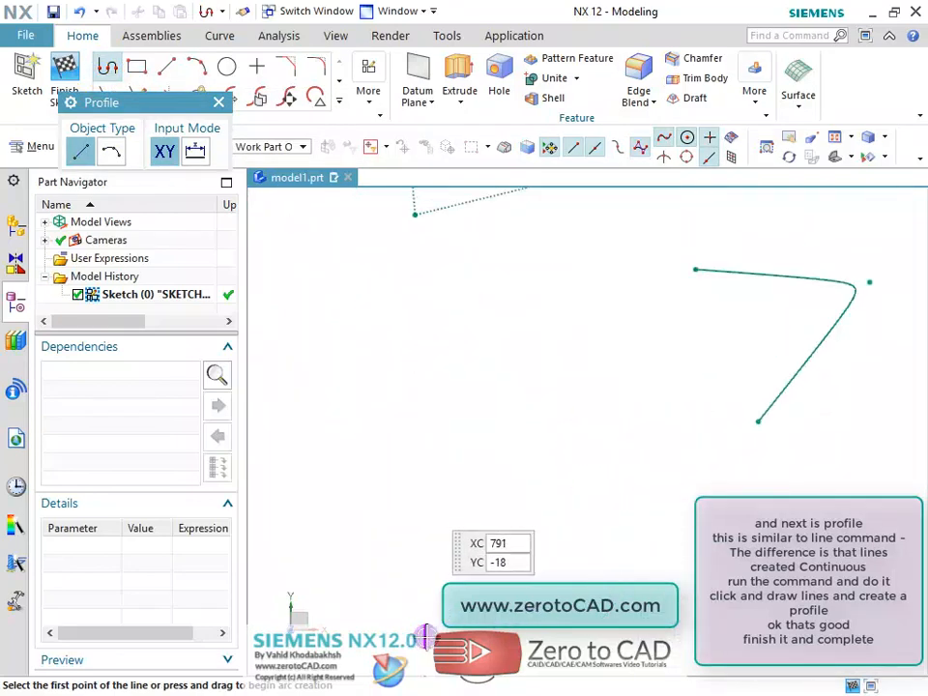
left_click(382, 282)
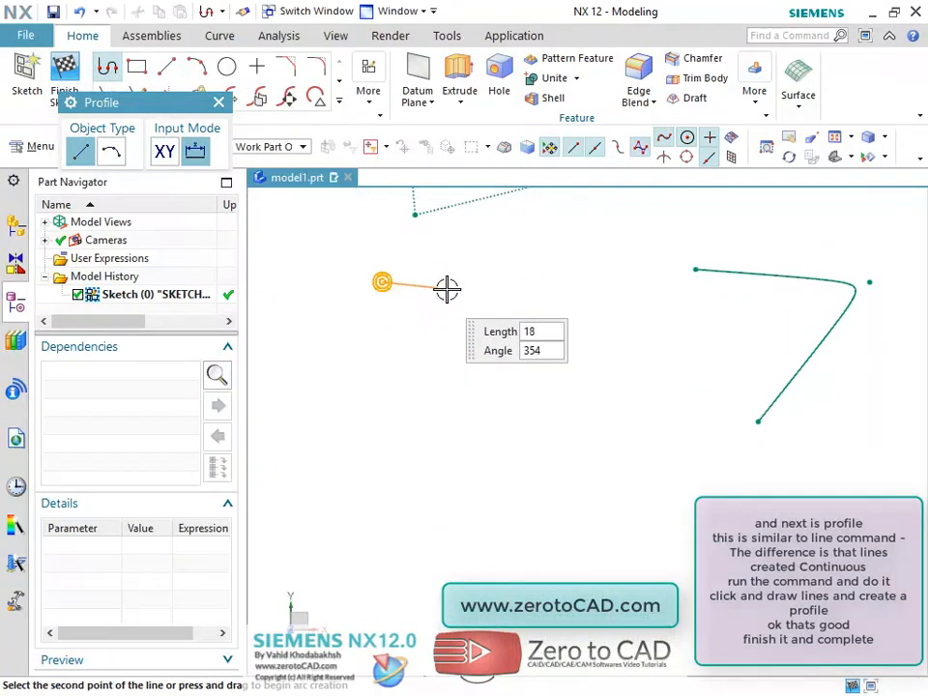
left_click(545, 283)
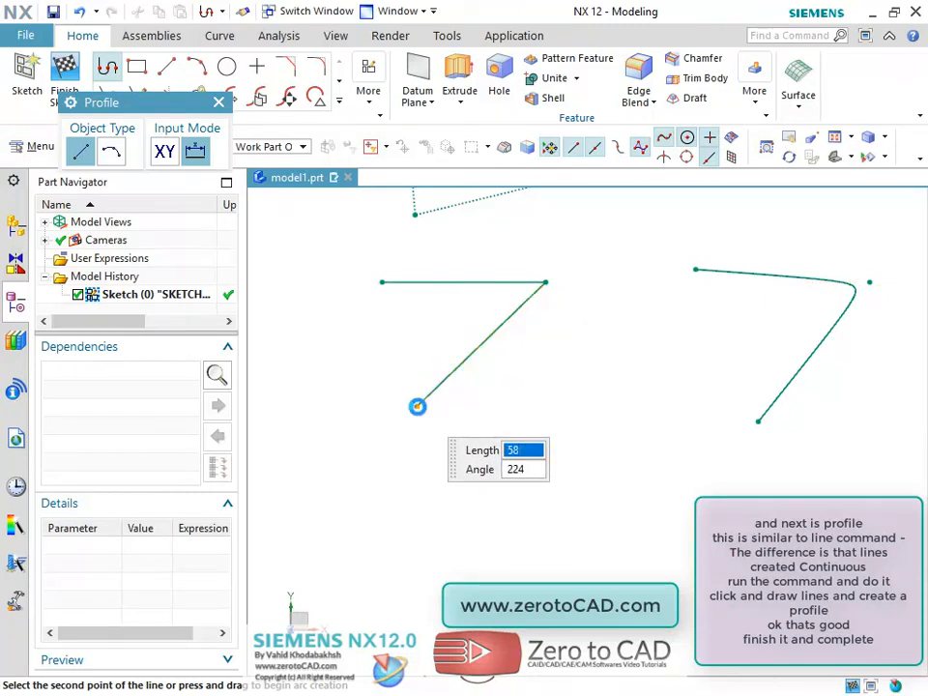
left_click(417, 406)
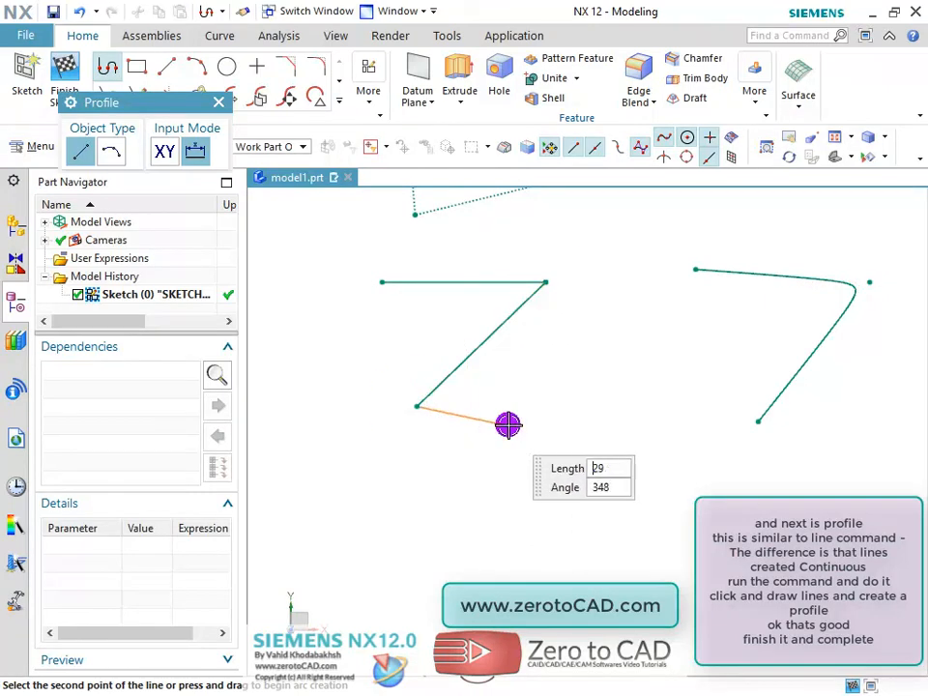
left_click(572, 406)
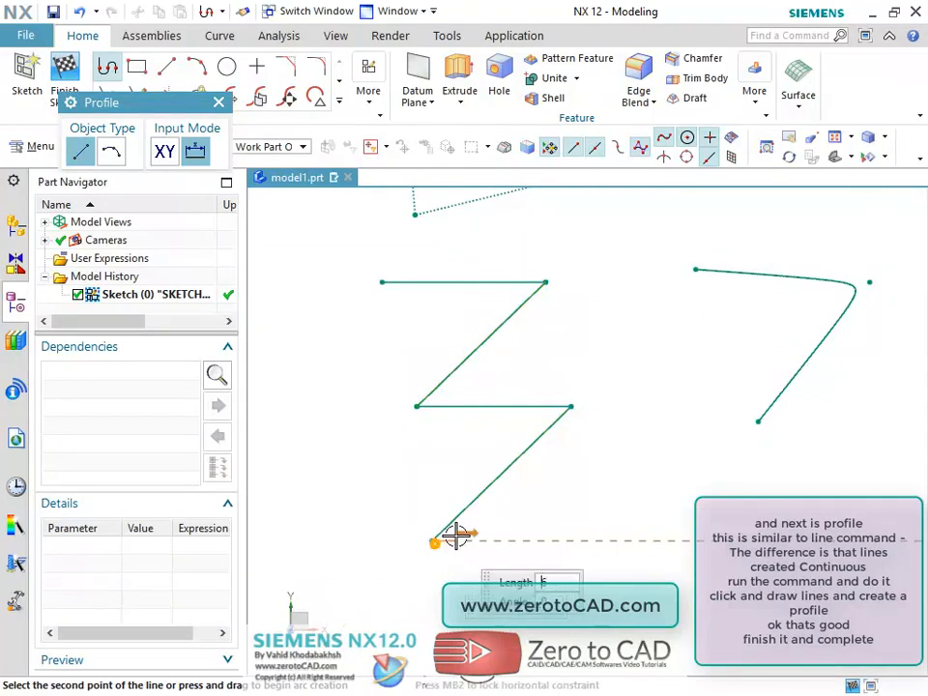
Continue the profile with a short down-right diagonal, a horizontal line about 72 long leftward, a vertical line up, and a slanted line toward the start point.
scroll(502, 482, "up", 3)
scroll(497, 499, "down", 7)
scroll(419, 551, "up", 3)
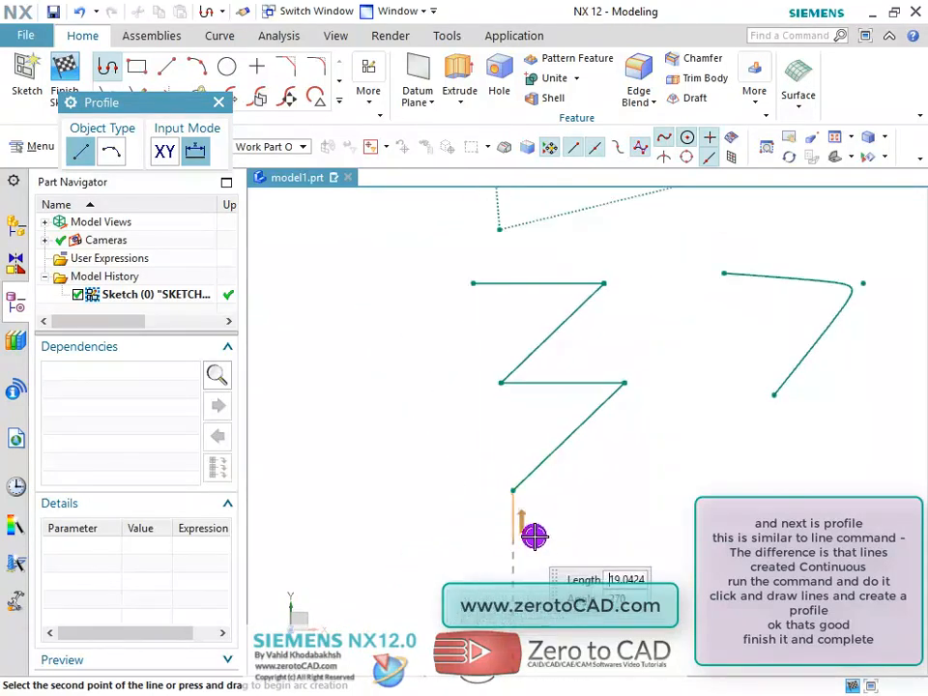
left_click(582, 534)
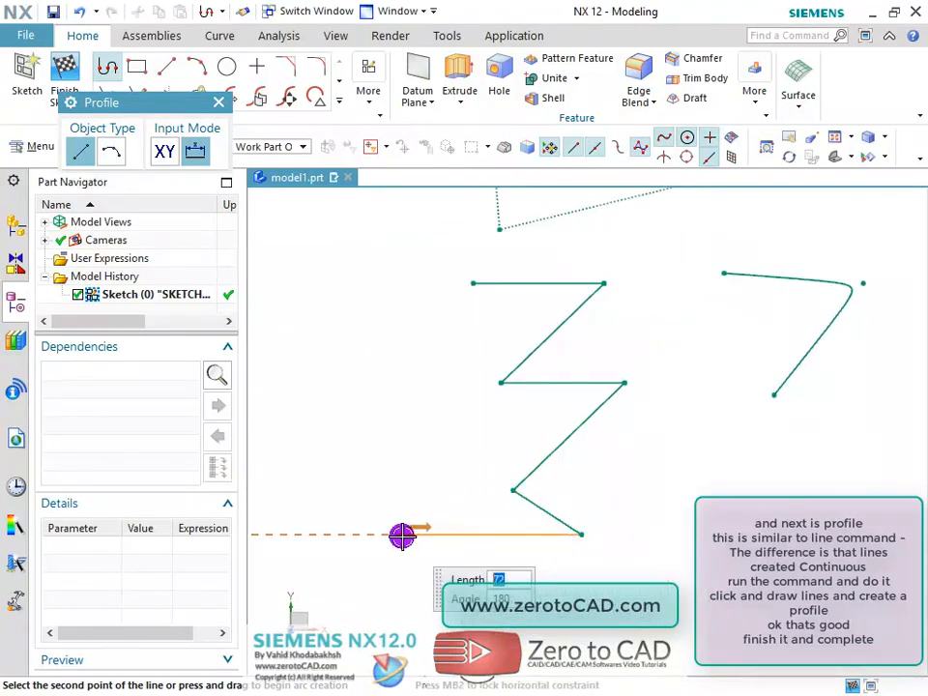
left_click(401, 533)
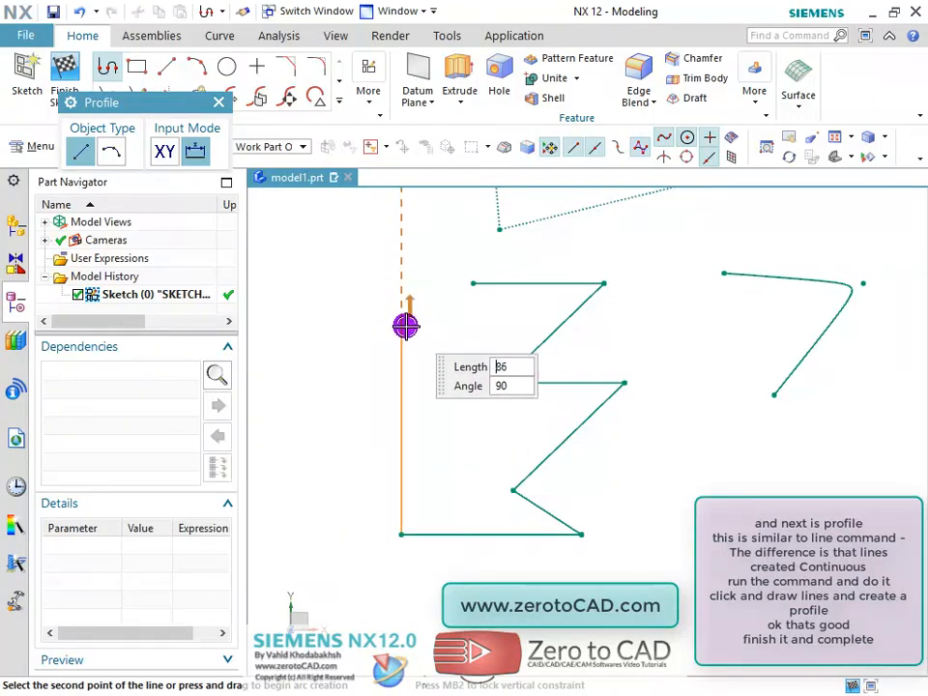
left_click(401, 383)
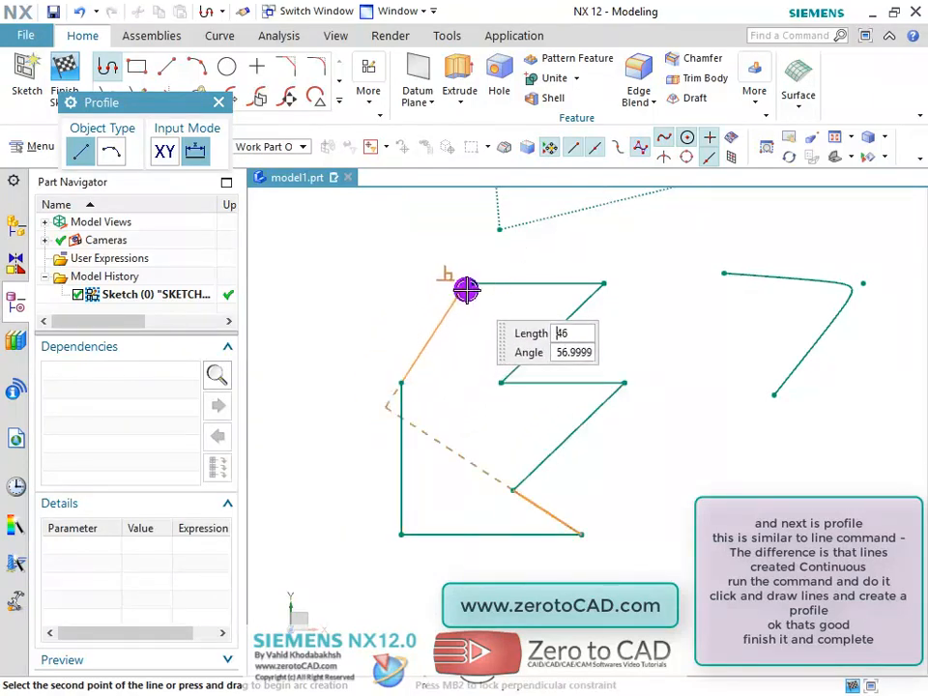
left_click(468, 286)
Close the profile with a short horizontal line to its start point and end the Profile command.
scroll(492, 304, "down", 3)
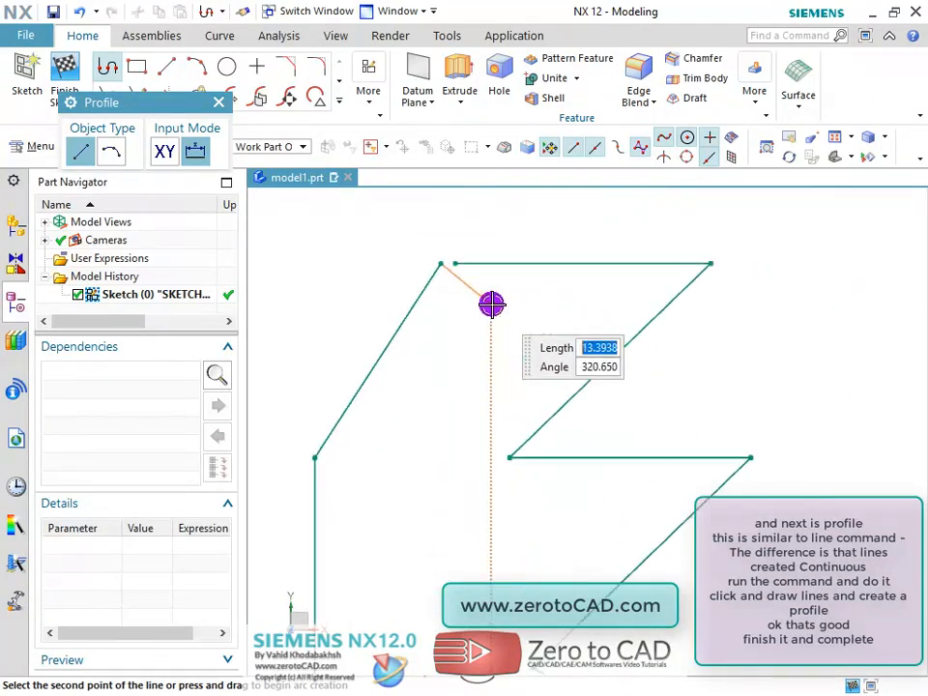
scroll(492, 305, "down", 1)
left_click(447, 253)
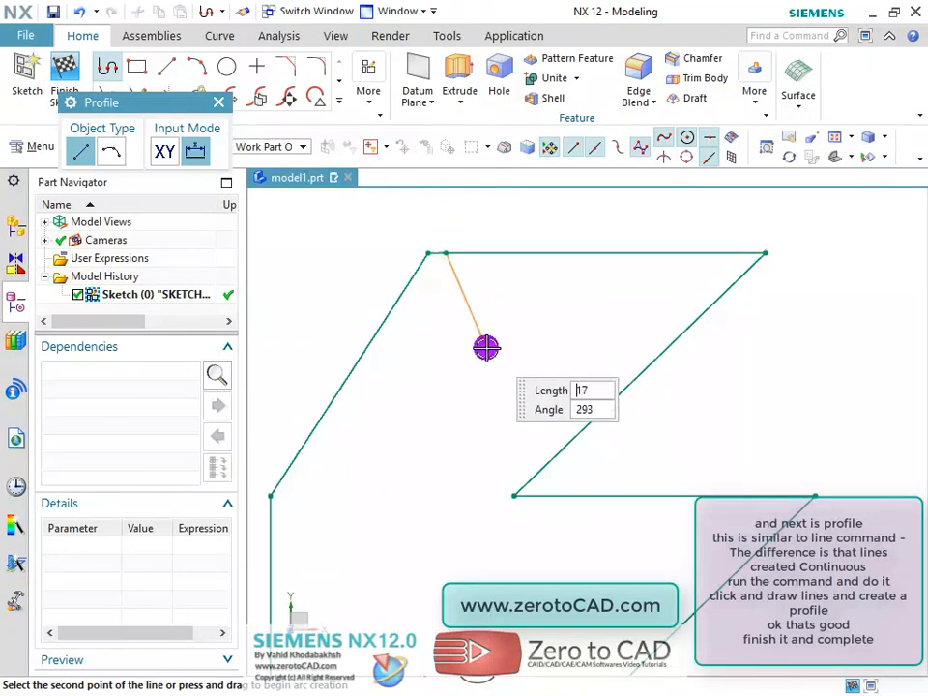
key("Escape")
scroll(482, 354, "up", 3)
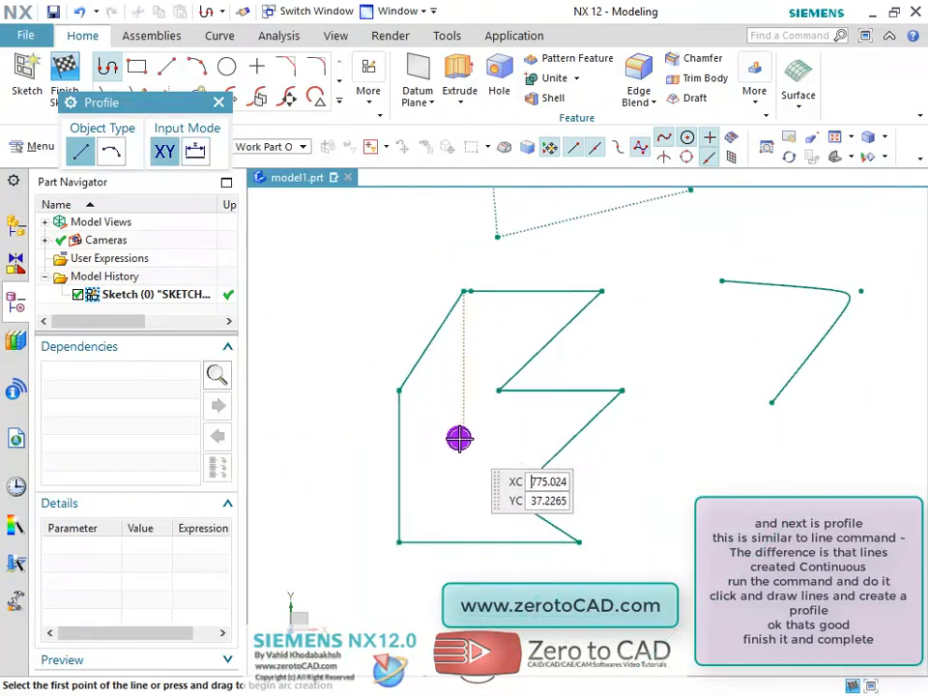
scroll(458, 438, "down", 2)
scroll(421, 345, "up", 1)
key("Escape")
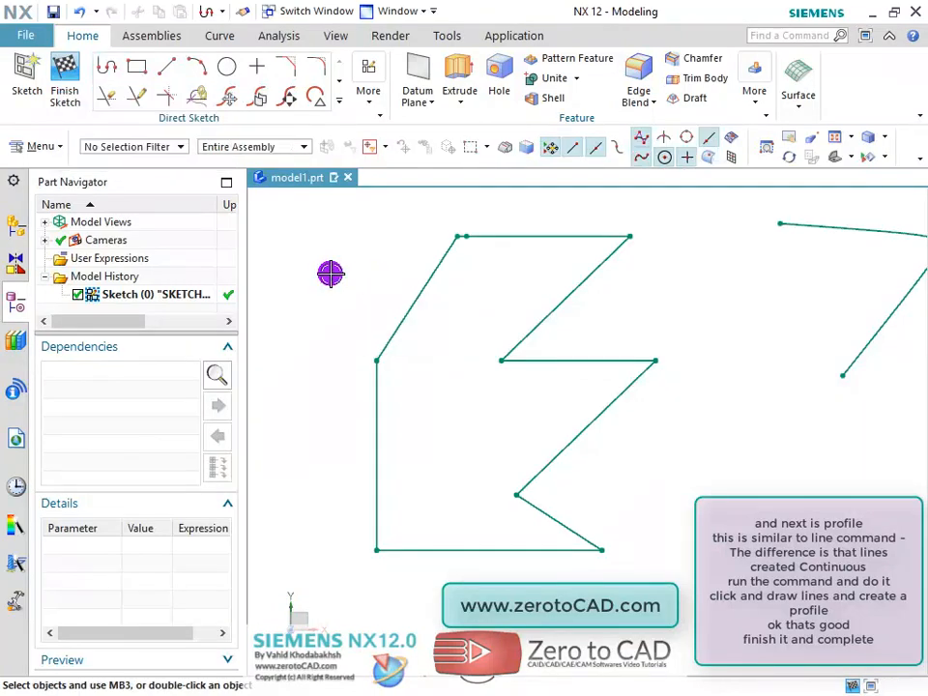